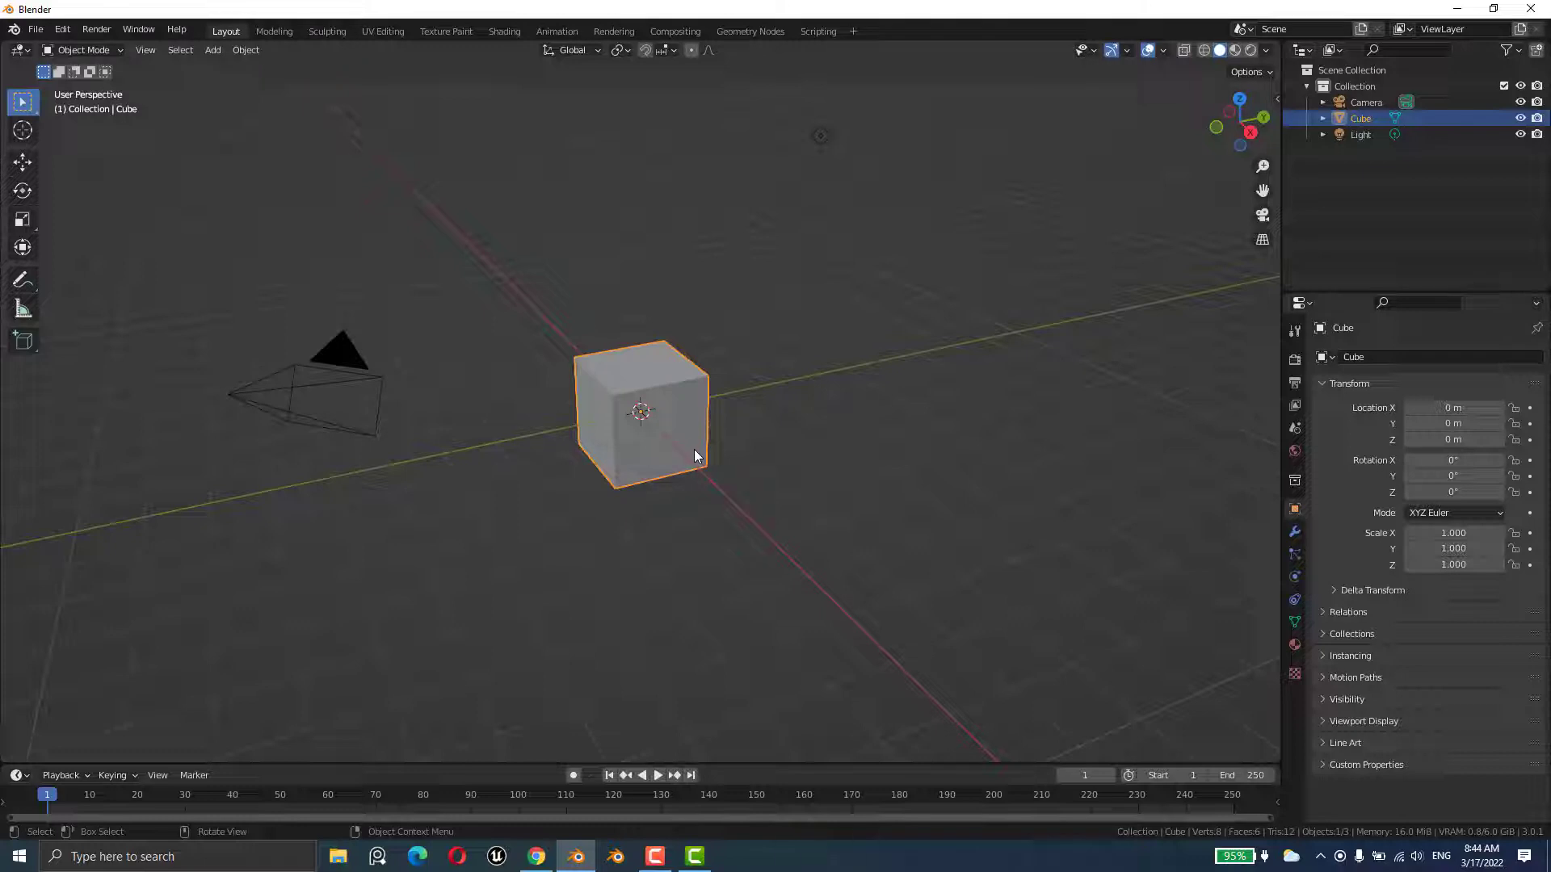
# - Check the Shortcut VUr tab in the sidebar, then hide the sidebar
pyautogui.press('n')
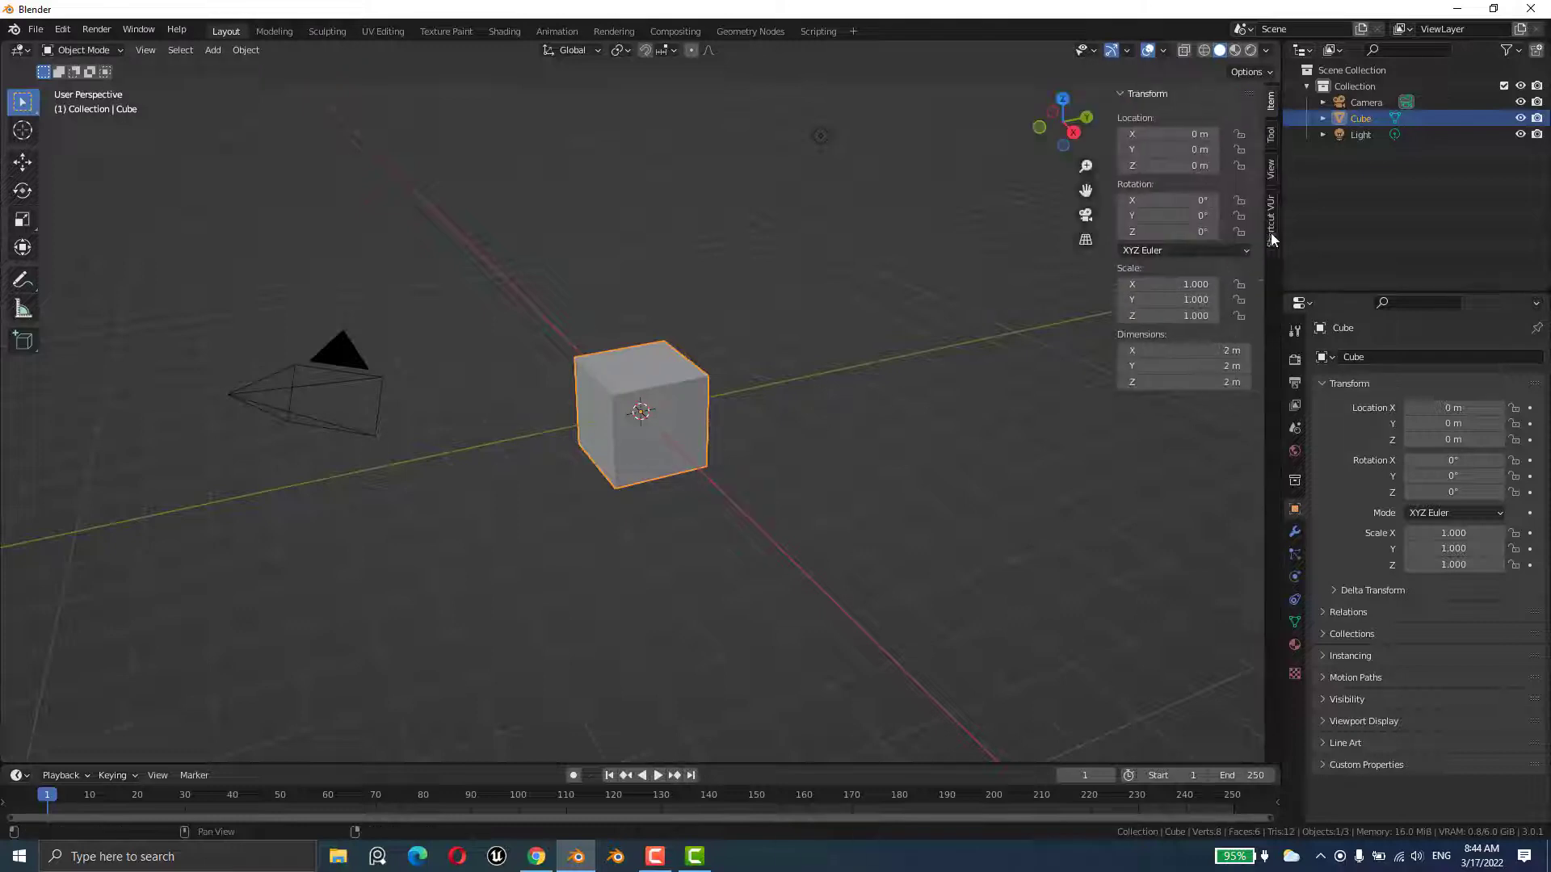
pyautogui.click(1272, 226)
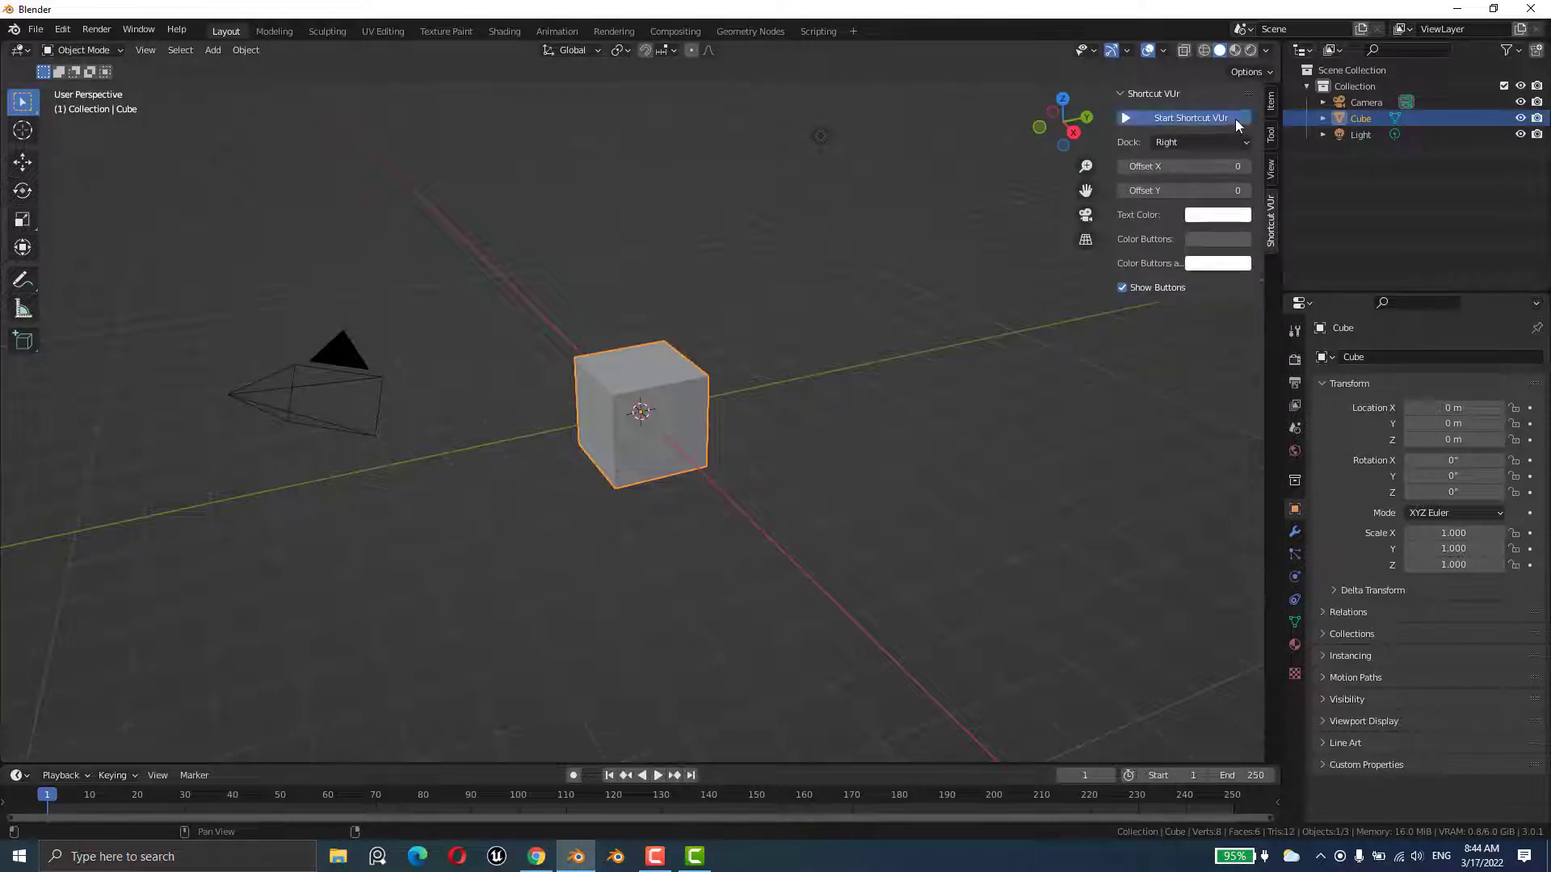
pyautogui.press('n')
# - Delete the default cube, leaving only the camera and light
pyautogui.click(690, 407)
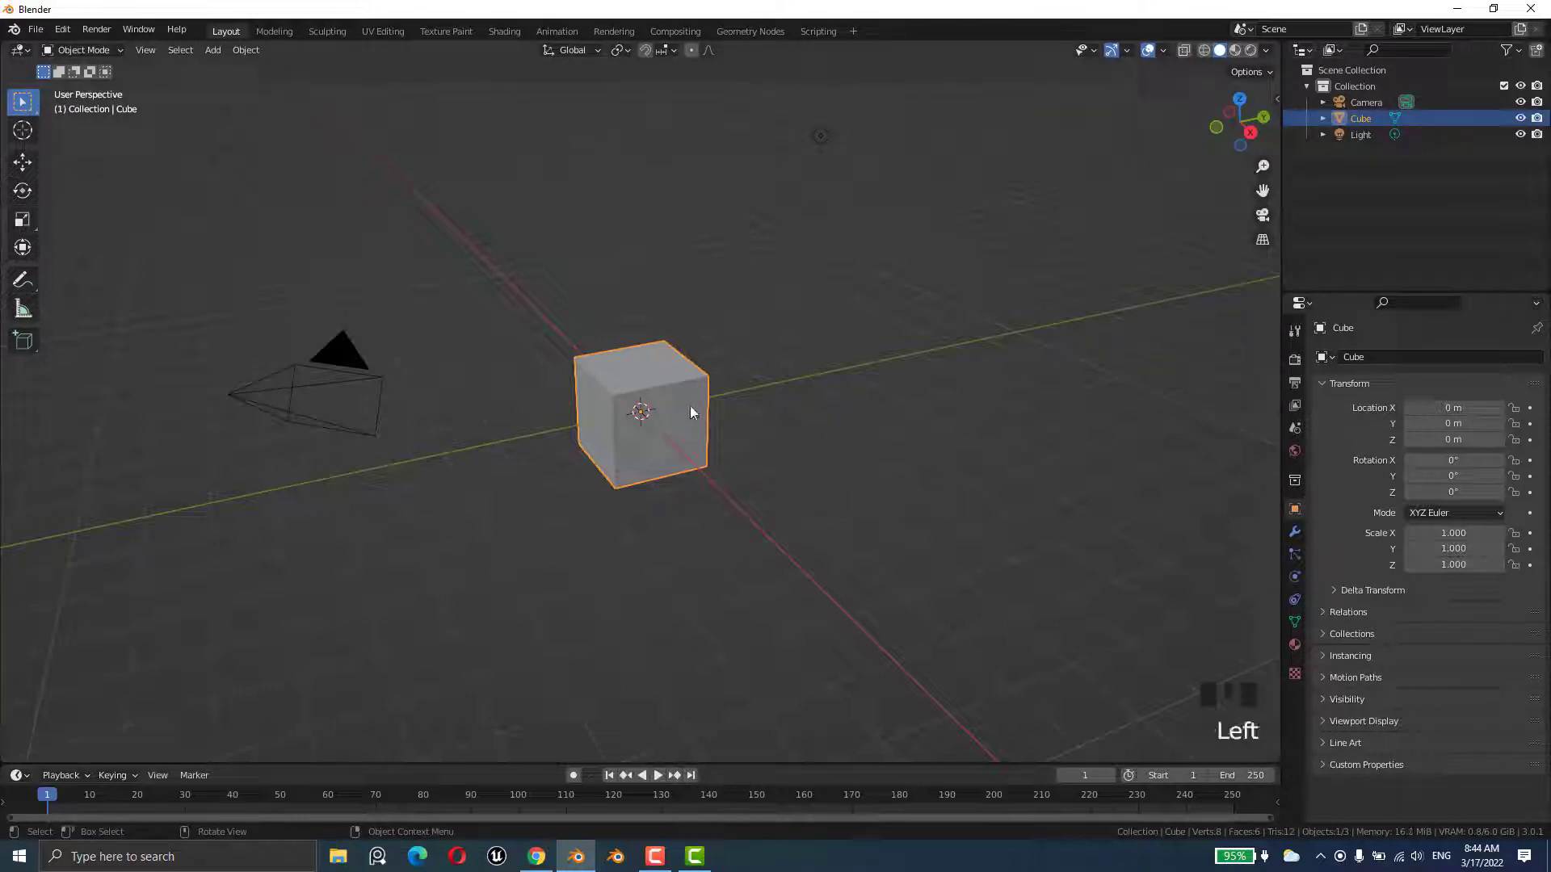
pyautogui.press('x')
pyautogui.click(690, 405)
pyautogui.moveTo(722, 438); pyautogui.dragTo(744, 491, button='middle')
# - Add a NURBS curve and move it to 7.0053 m along Y
pyautogui.hotkey('shift', 'a')
pyautogui.moveTo(744, 485)
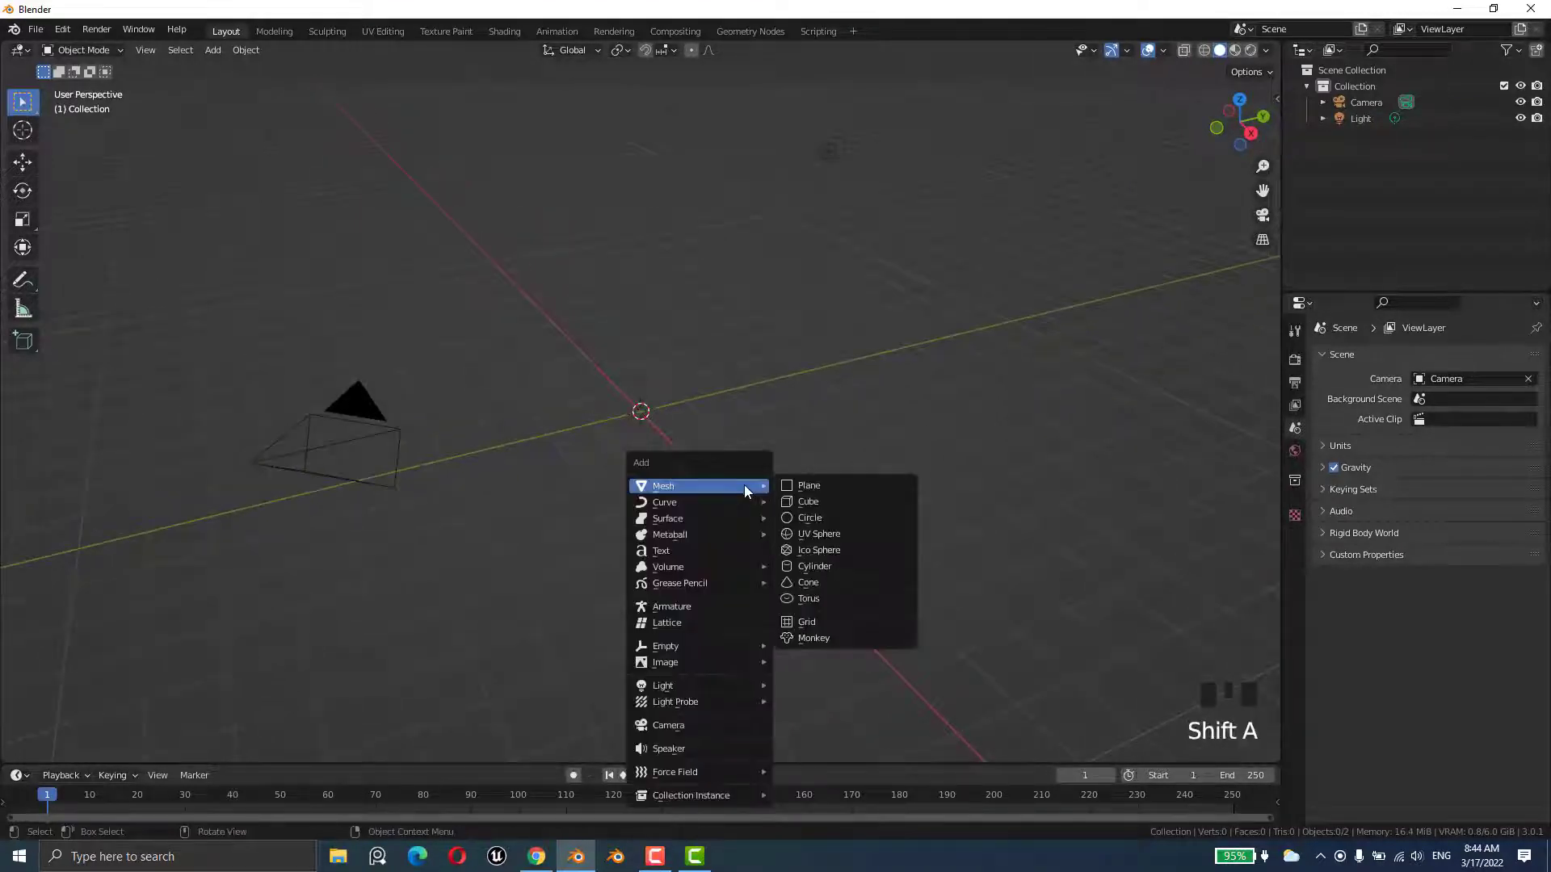
pyautogui.moveTo(705, 518)
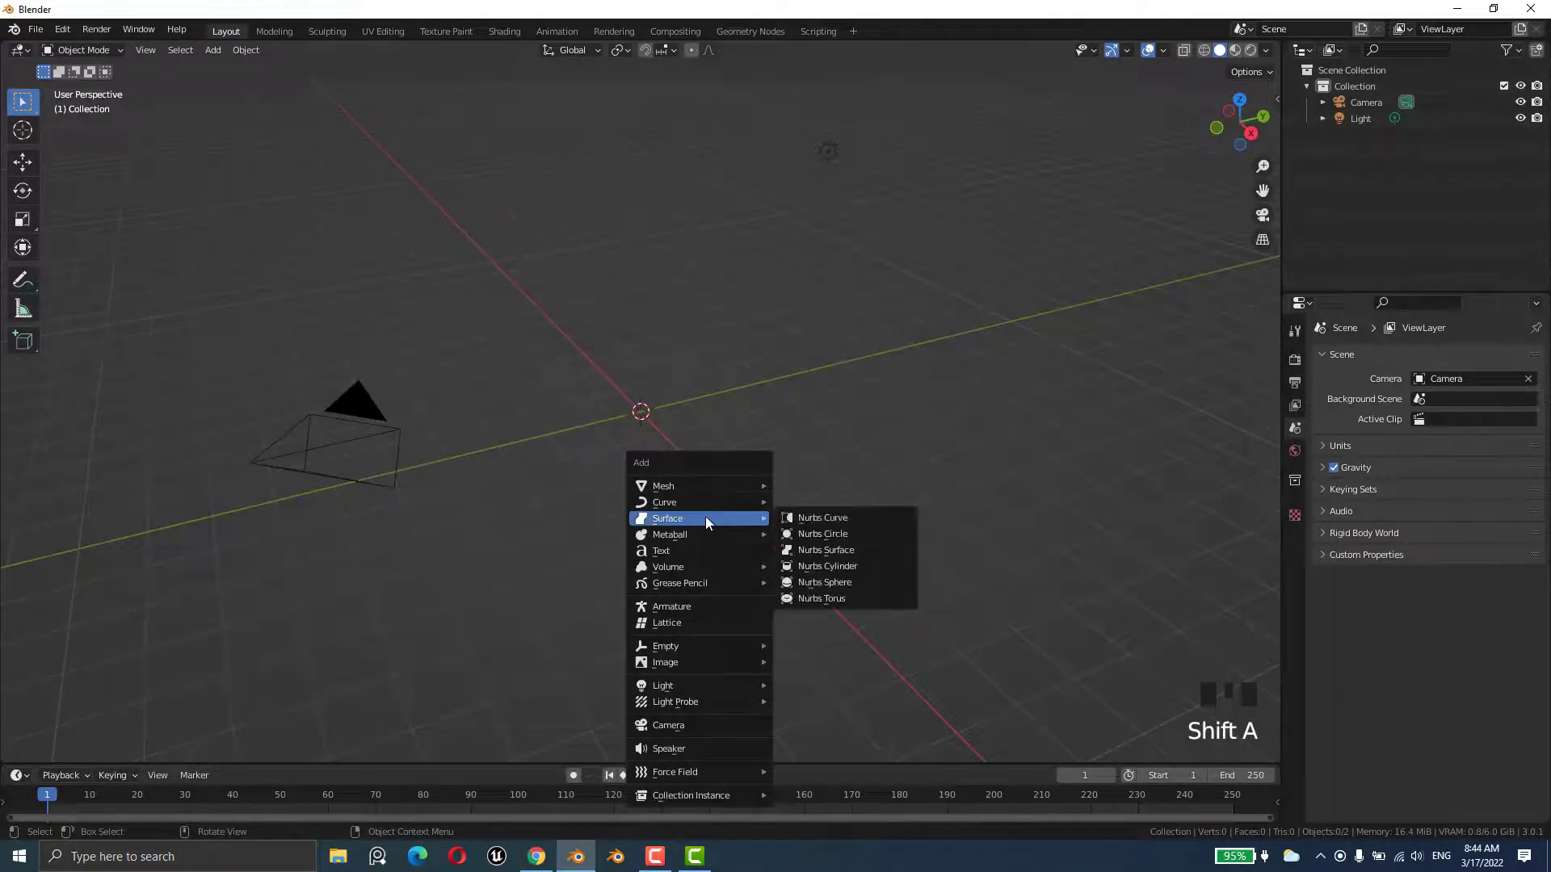
pyautogui.click(807, 517)
pyautogui.moveTo(808, 517); pyautogui.dragTo(727, 527, button='middle')
pyautogui.press('g')
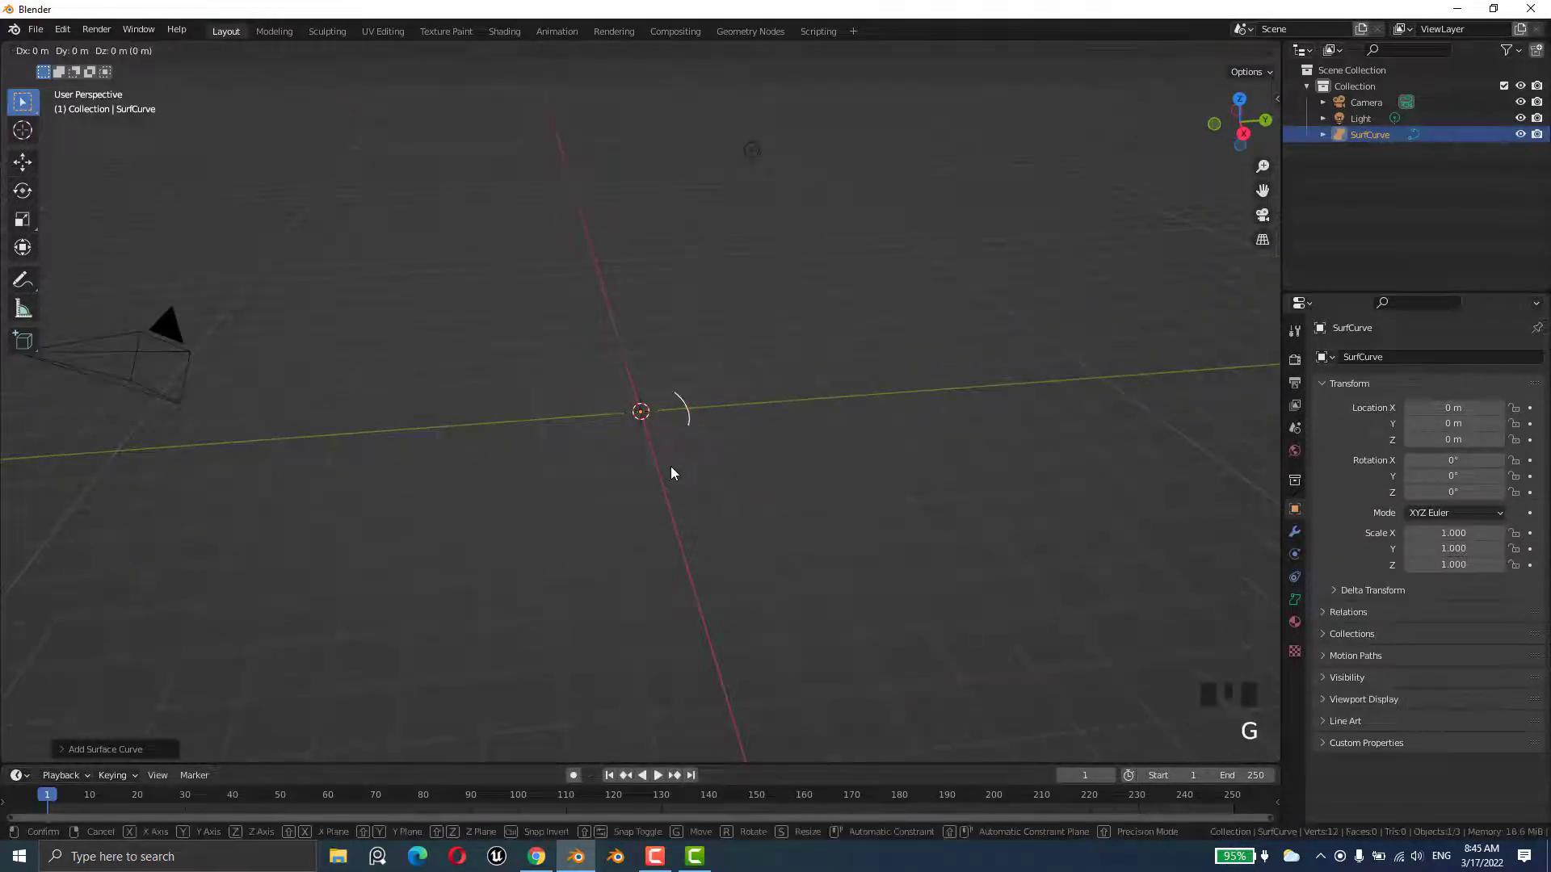
pyautogui.press('y')
pyautogui.click(977, 428)
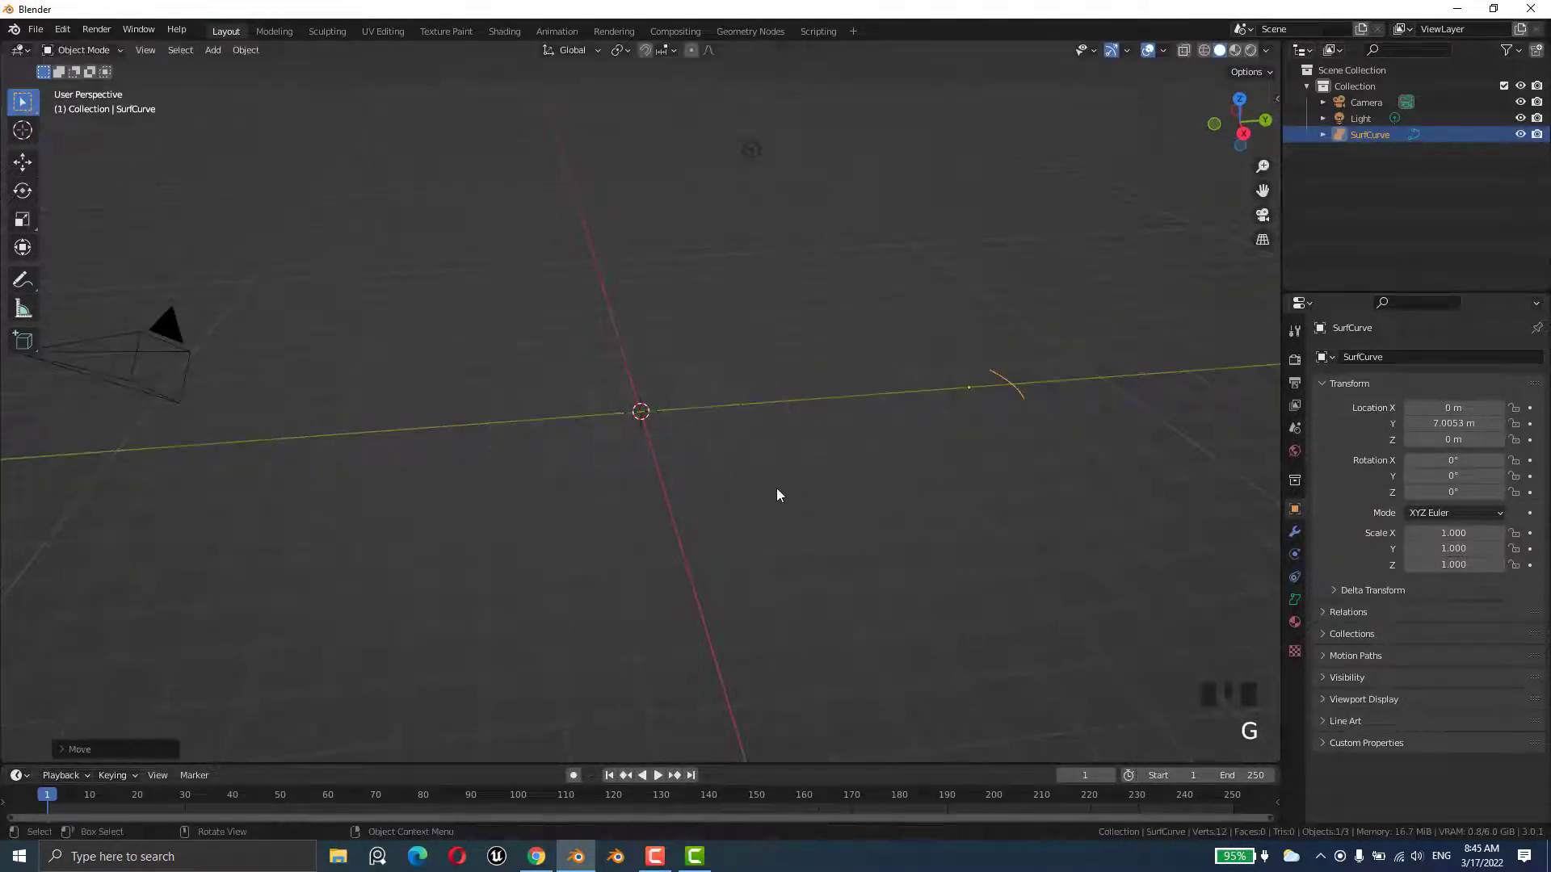
# - Add a NURBS circle and move it to 5.1473 m along Y
pyautogui.hotkey('shift', 'a')
pyautogui.moveTo(735, 476)
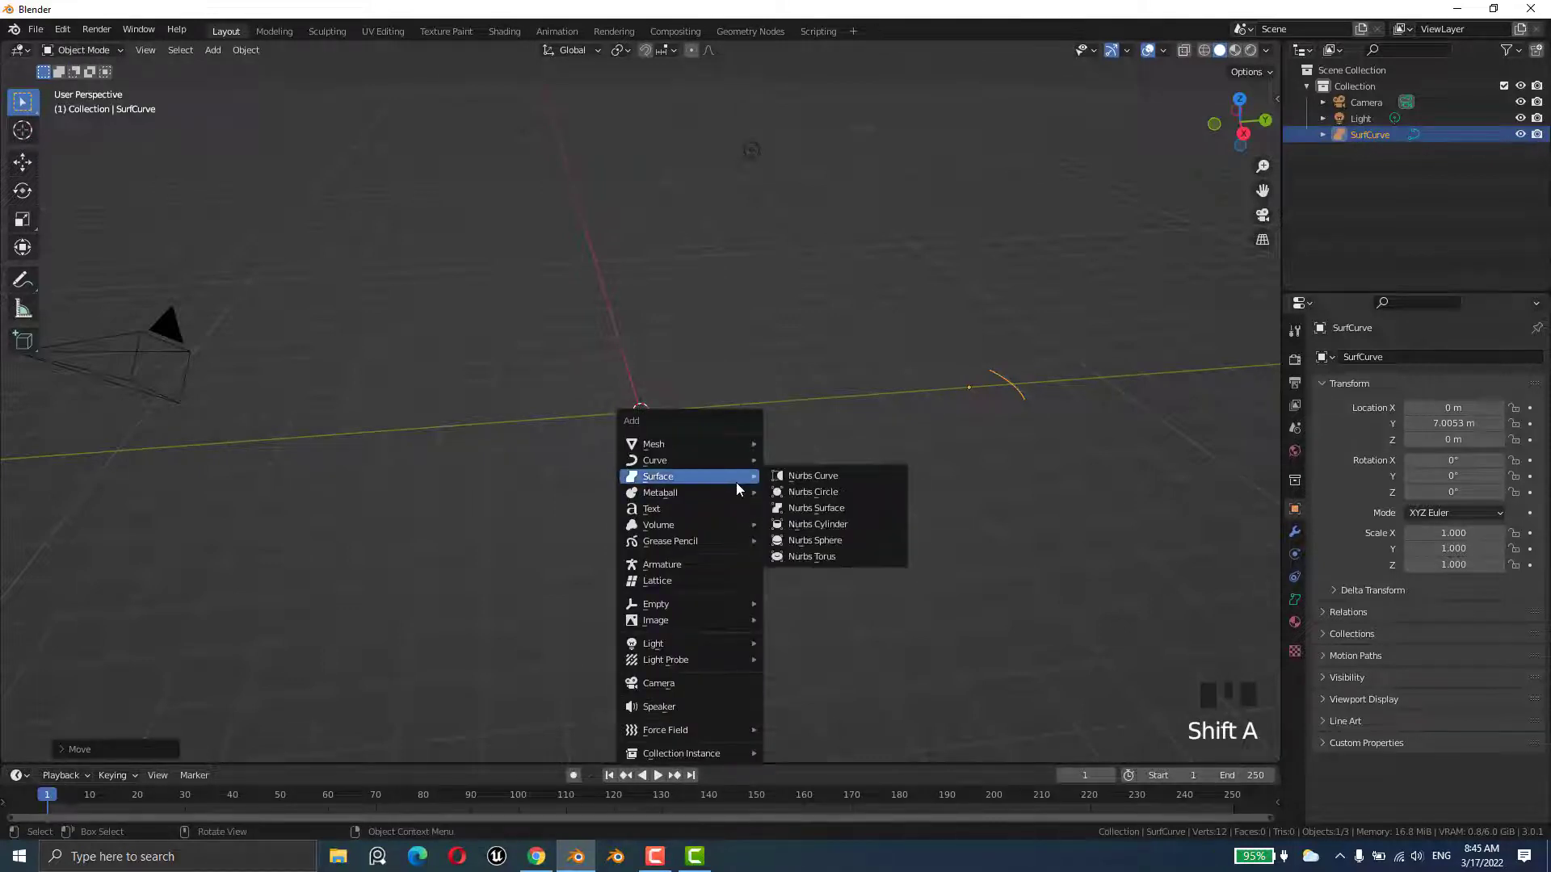
pyautogui.click(835, 494)
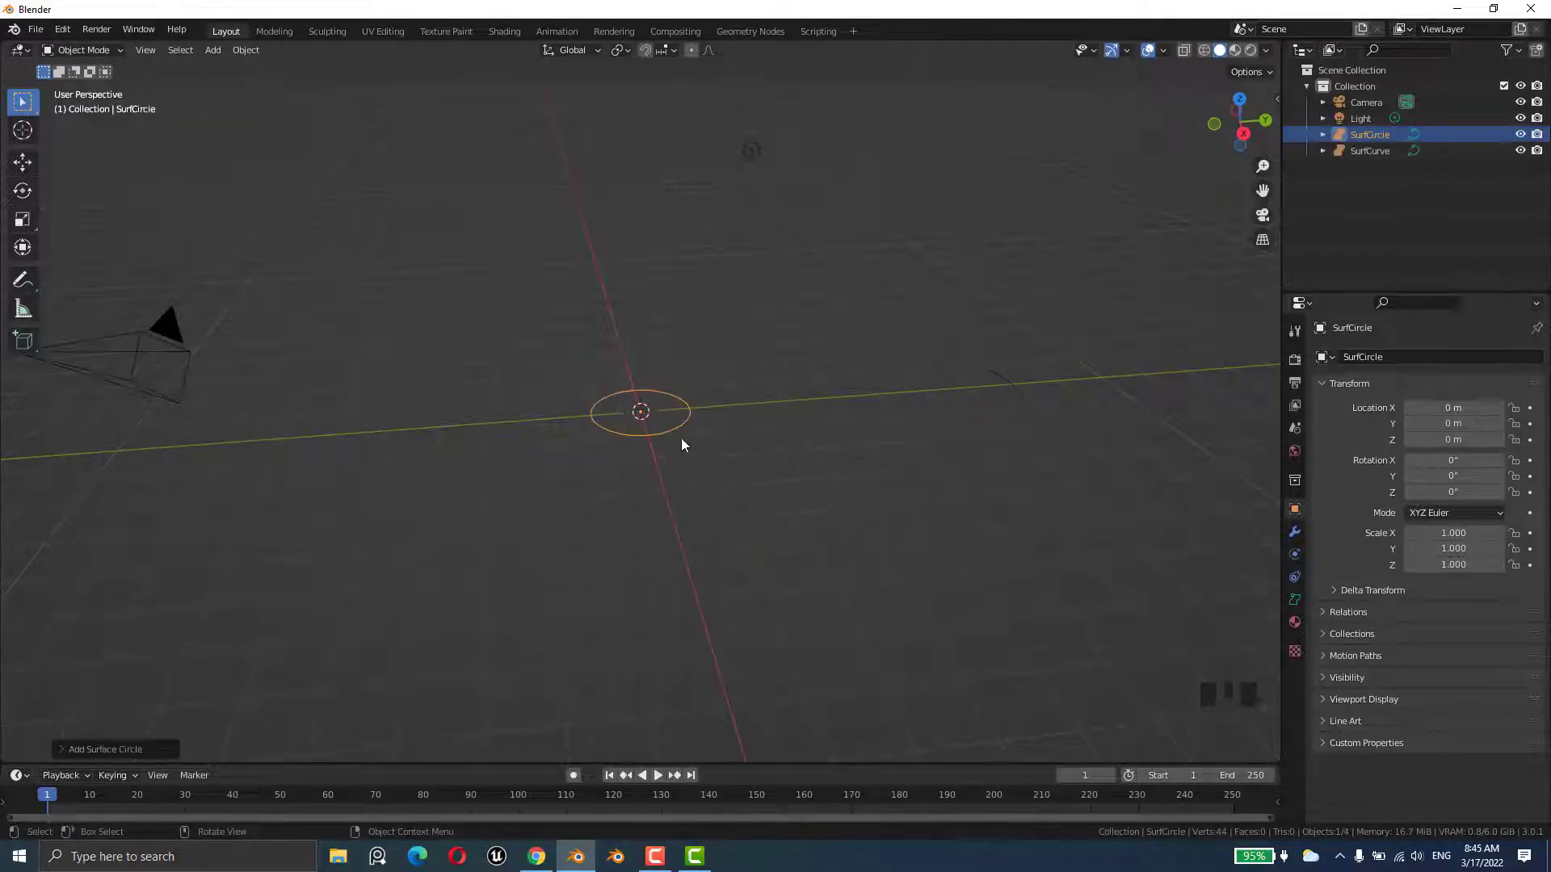
pyautogui.press('g')
pyautogui.press('y')
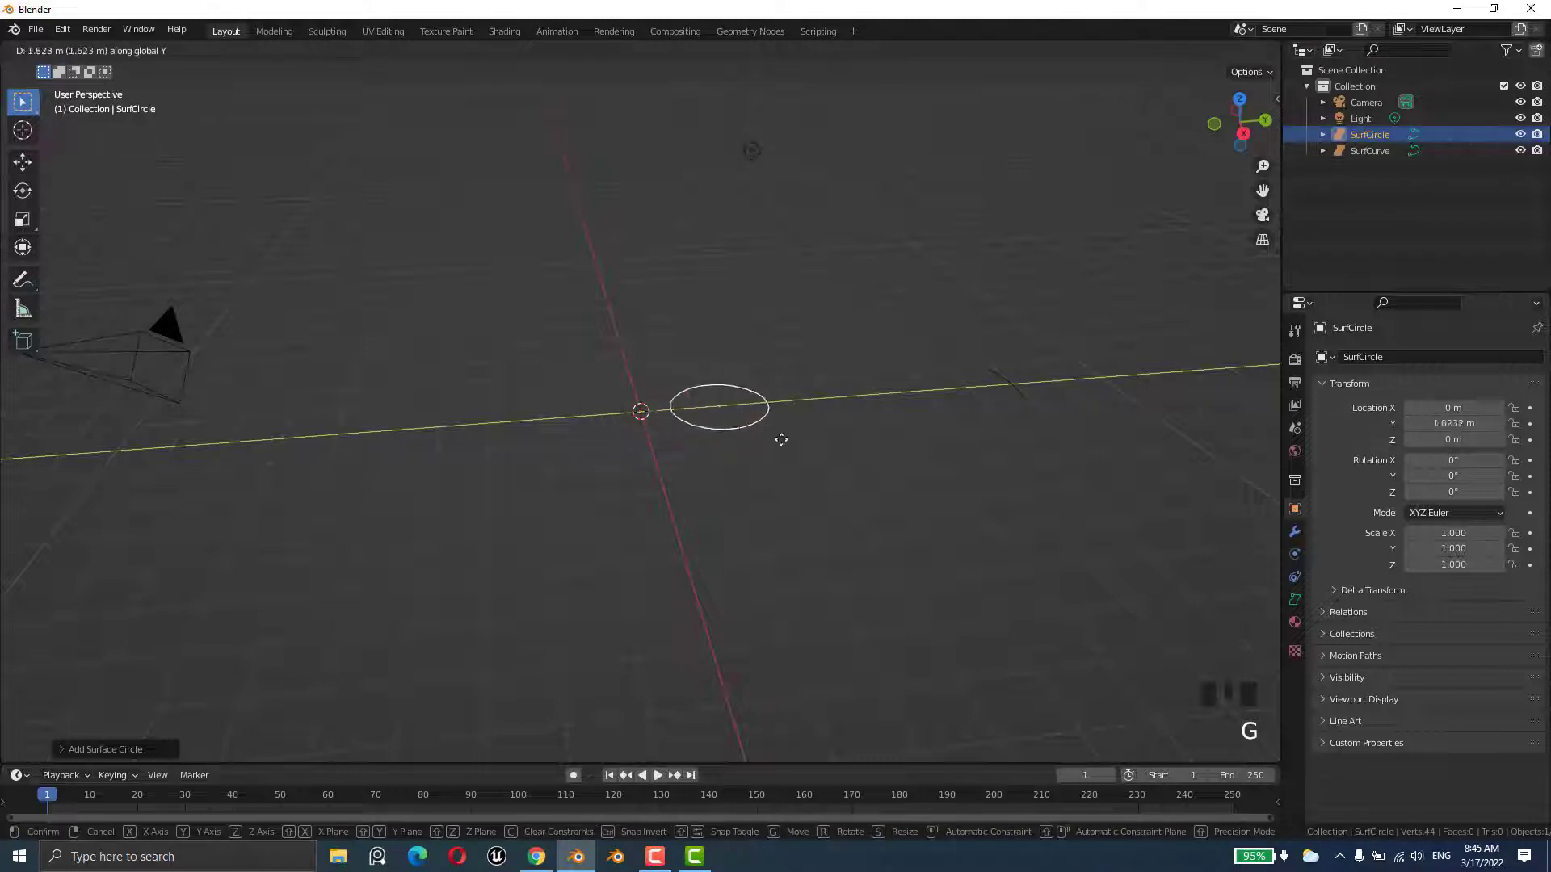
pyautogui.click(927, 438)
# - Add a NURBS surface patch and move it to 2.5249 m along Y
pyautogui.hotkey('shift', 'a')
pyautogui.moveTo(727, 444)
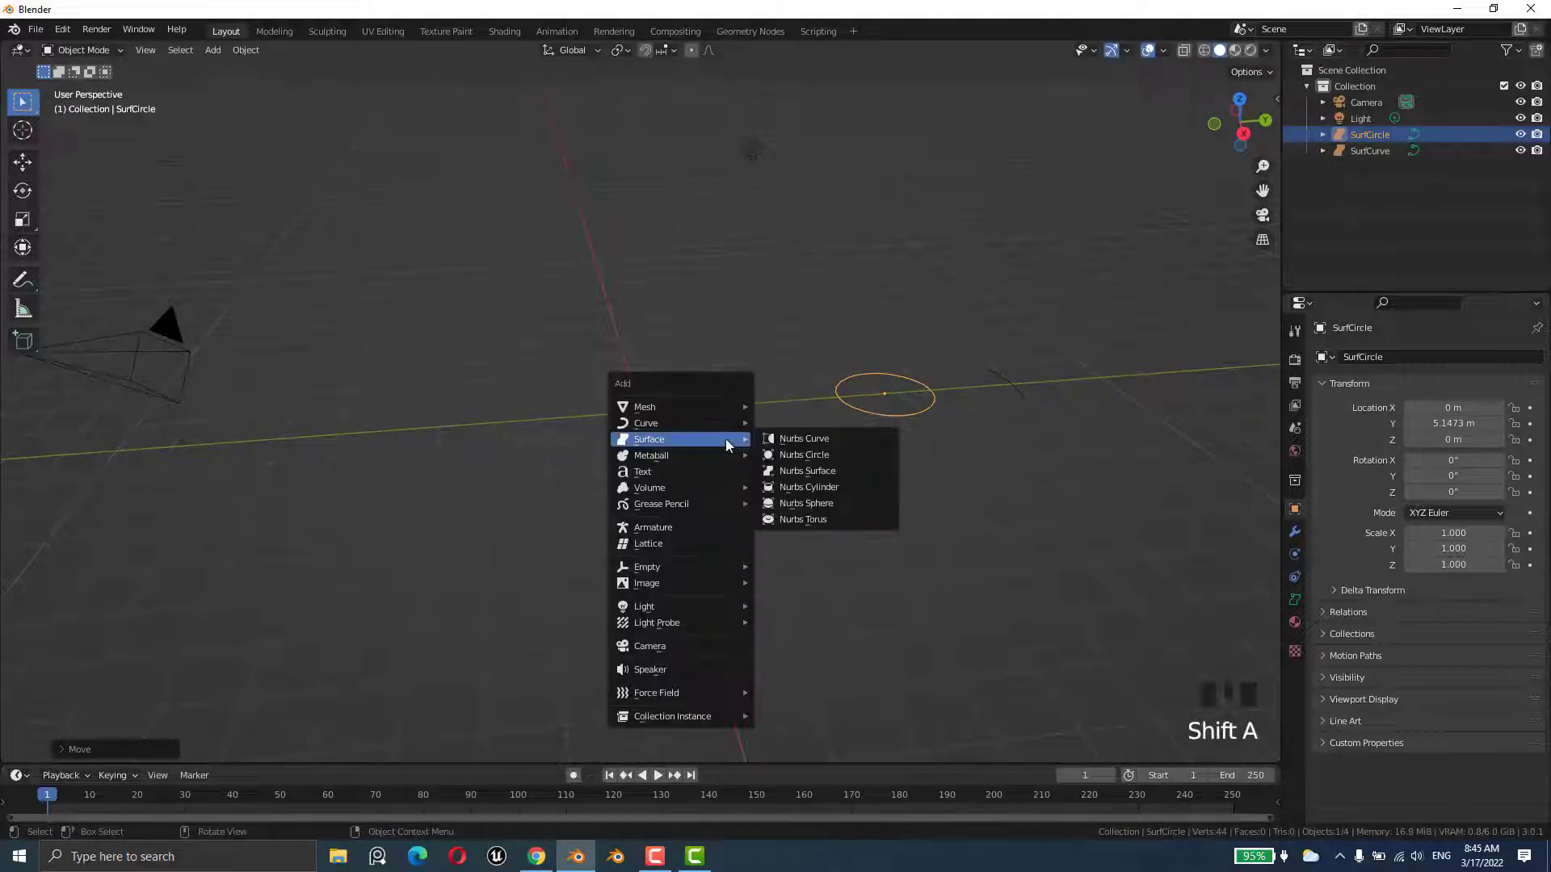
pyautogui.click(832, 476)
pyautogui.press('g')
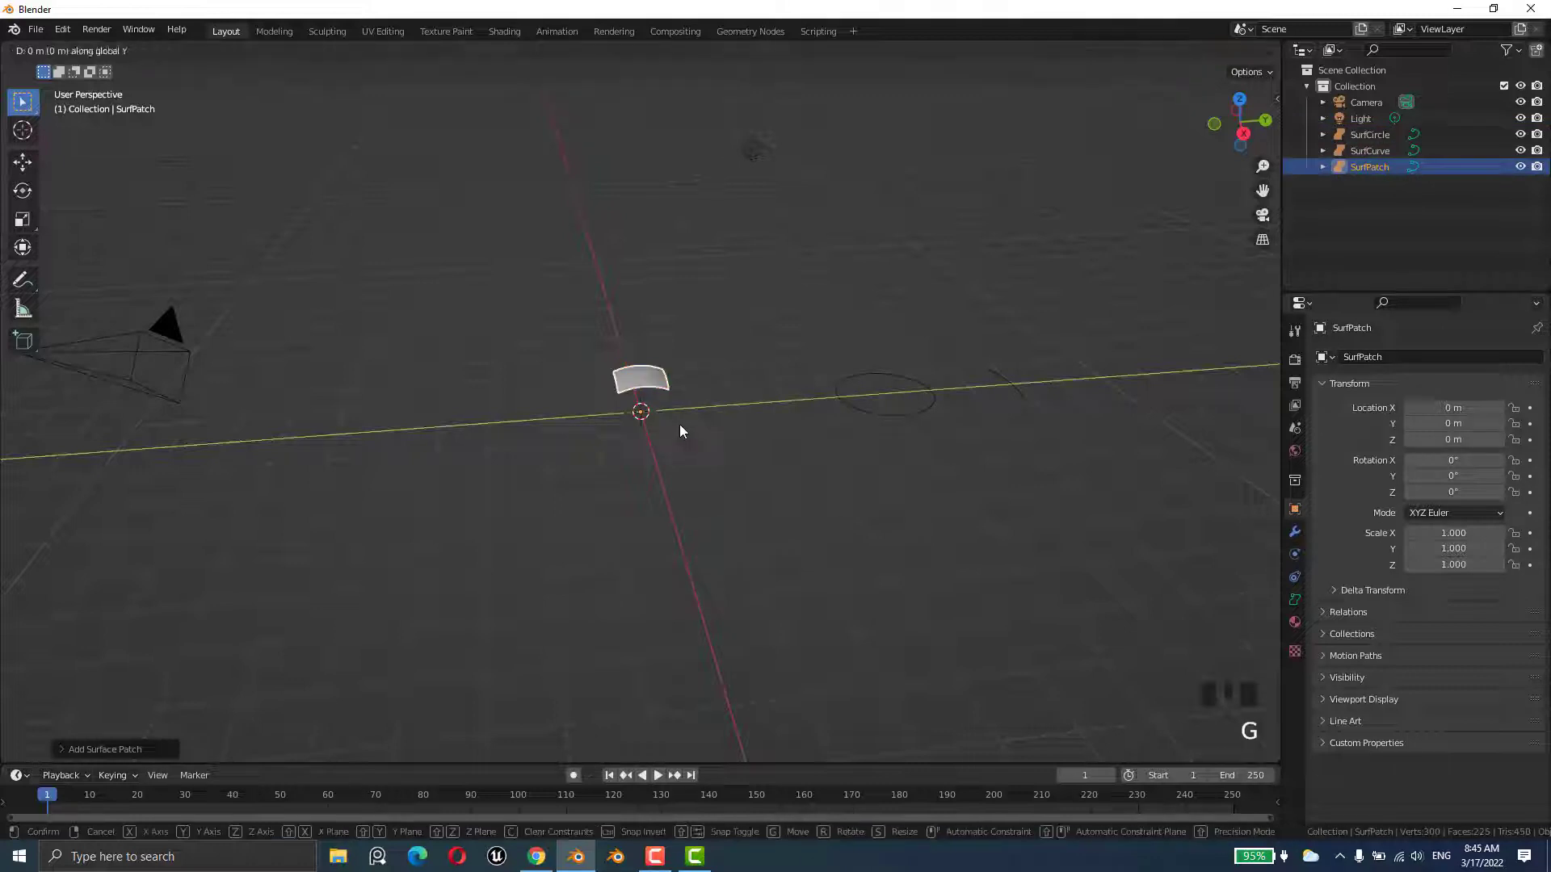
pyautogui.press('y')
pyautogui.click(802, 439)
# - Add a NURBS cylinder and move it to -2.4036 m along Y
pyautogui.hotkey('shift', 'a')
pyautogui.moveTo(671, 420)
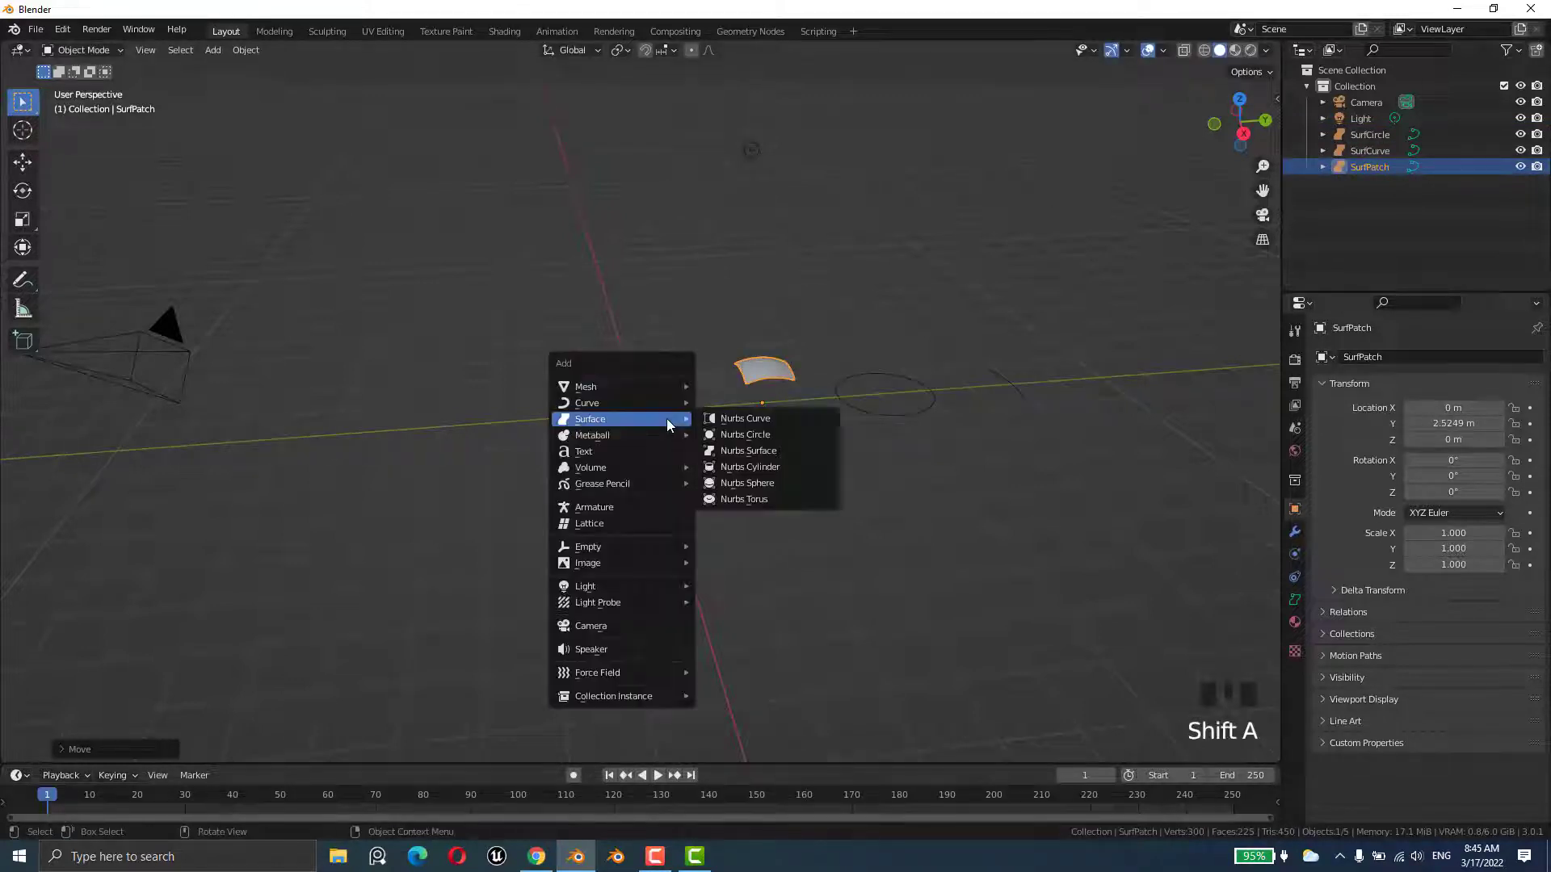
pyautogui.click(753, 468)
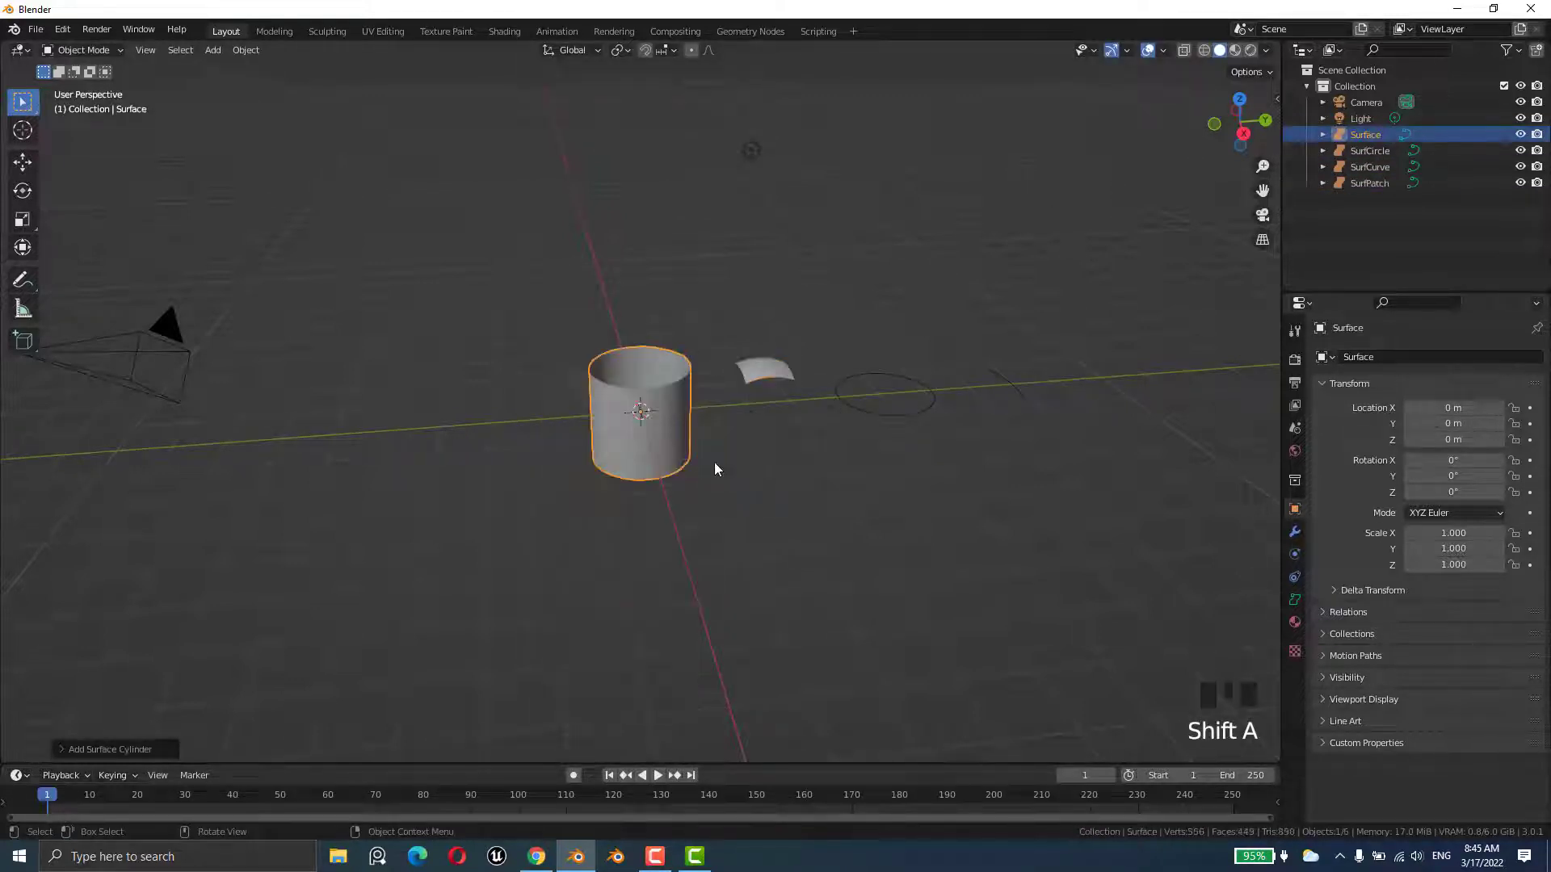
pyautogui.press('g')
pyautogui.press('y')
pyautogui.click(601, 426)
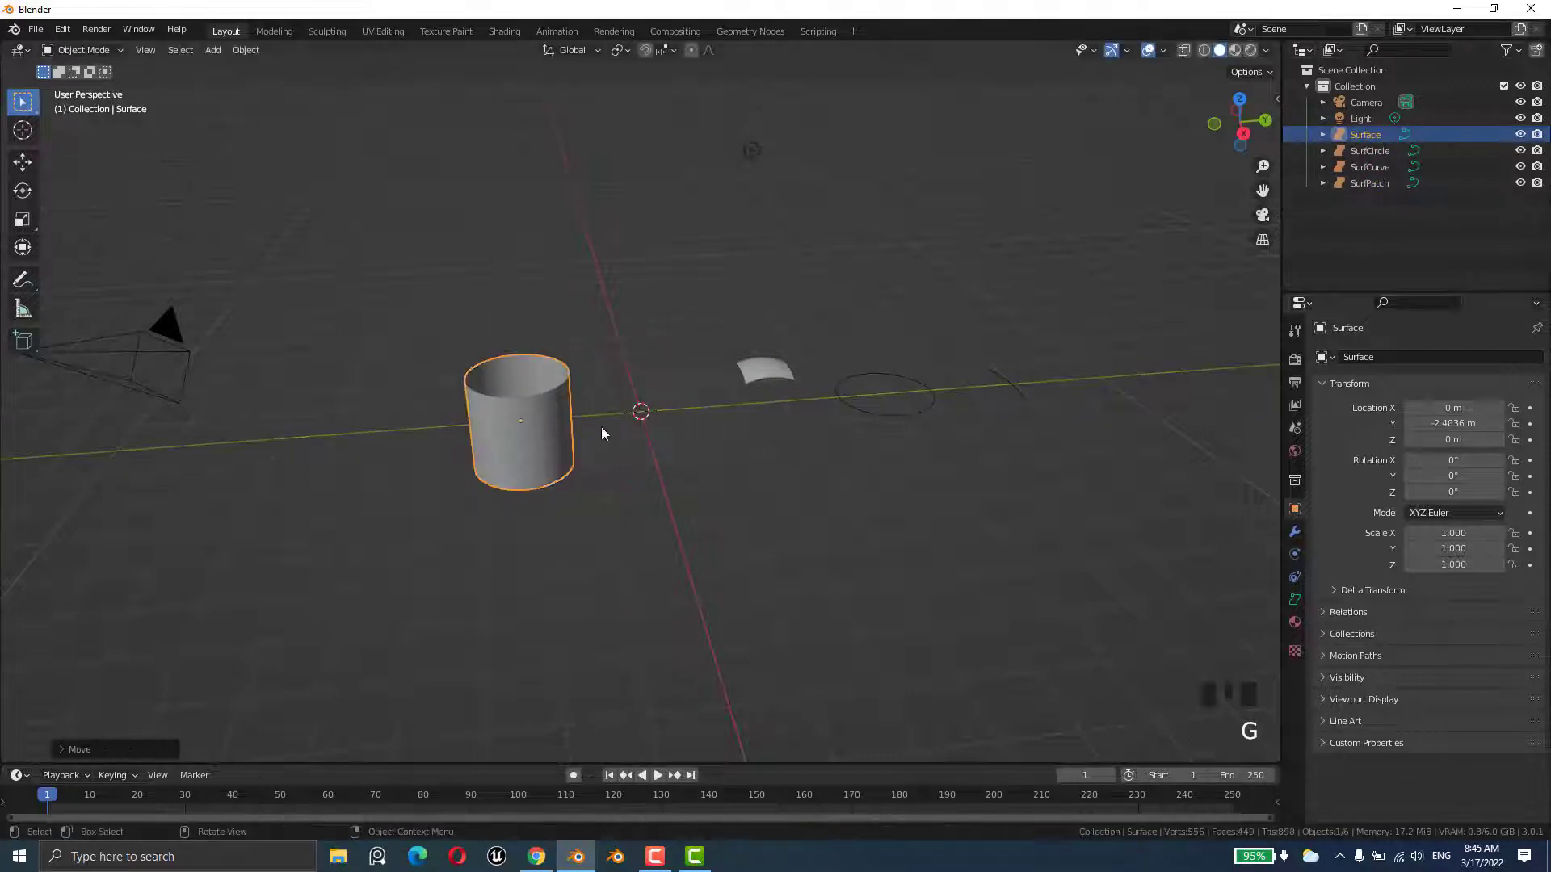
# - Add a NURBS sphere and move it to -5.0648 m along Y
pyautogui.hotkey('shift', 'a')
pyautogui.moveTo(623, 427)
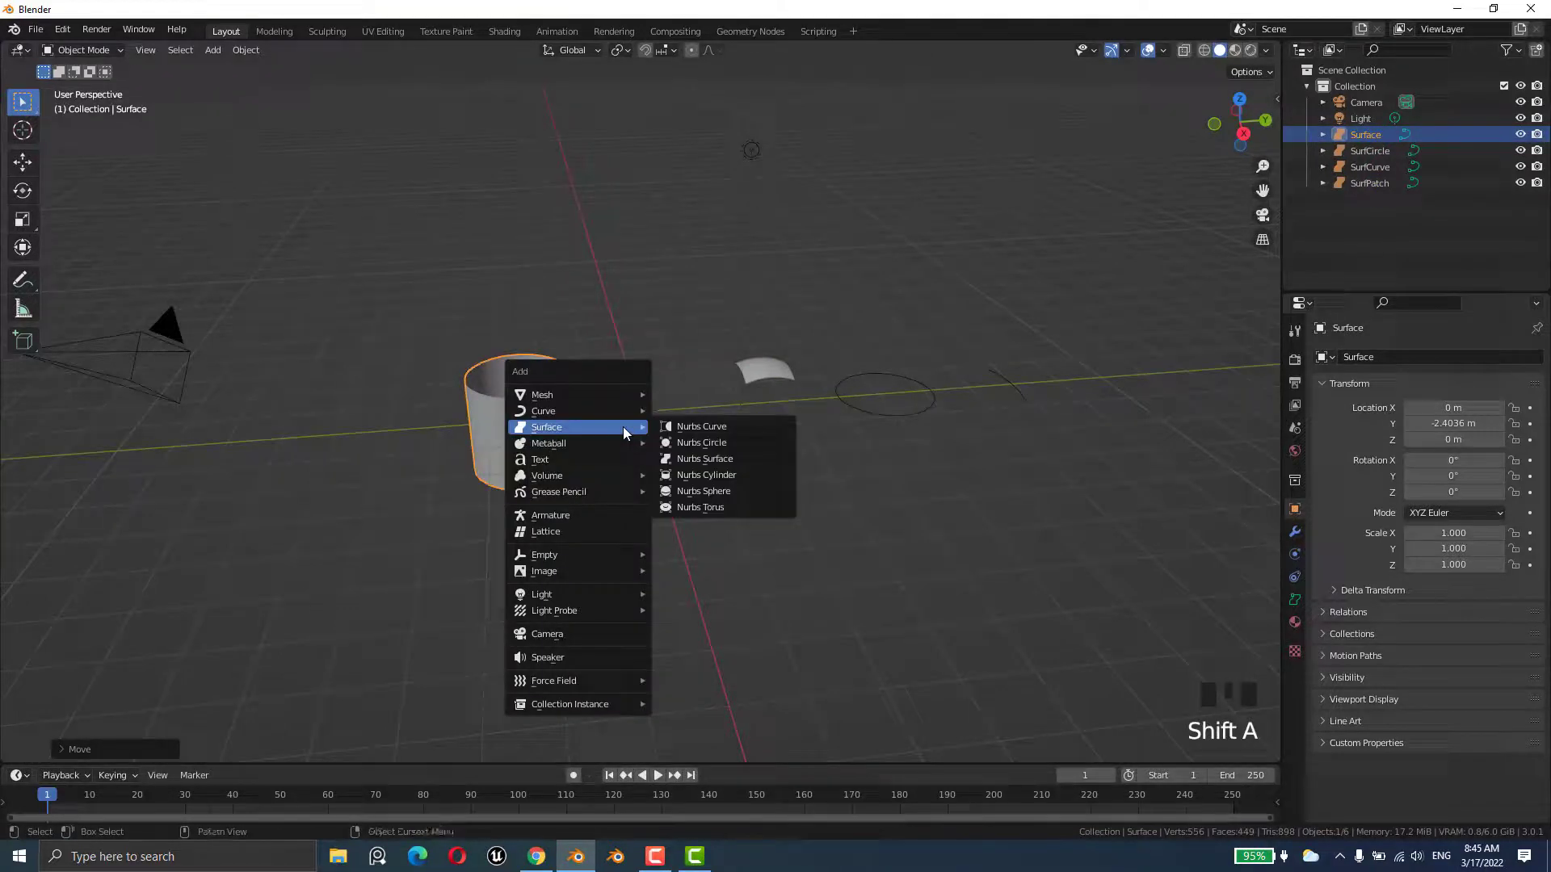
pyautogui.click(737, 494)
pyautogui.press('g')
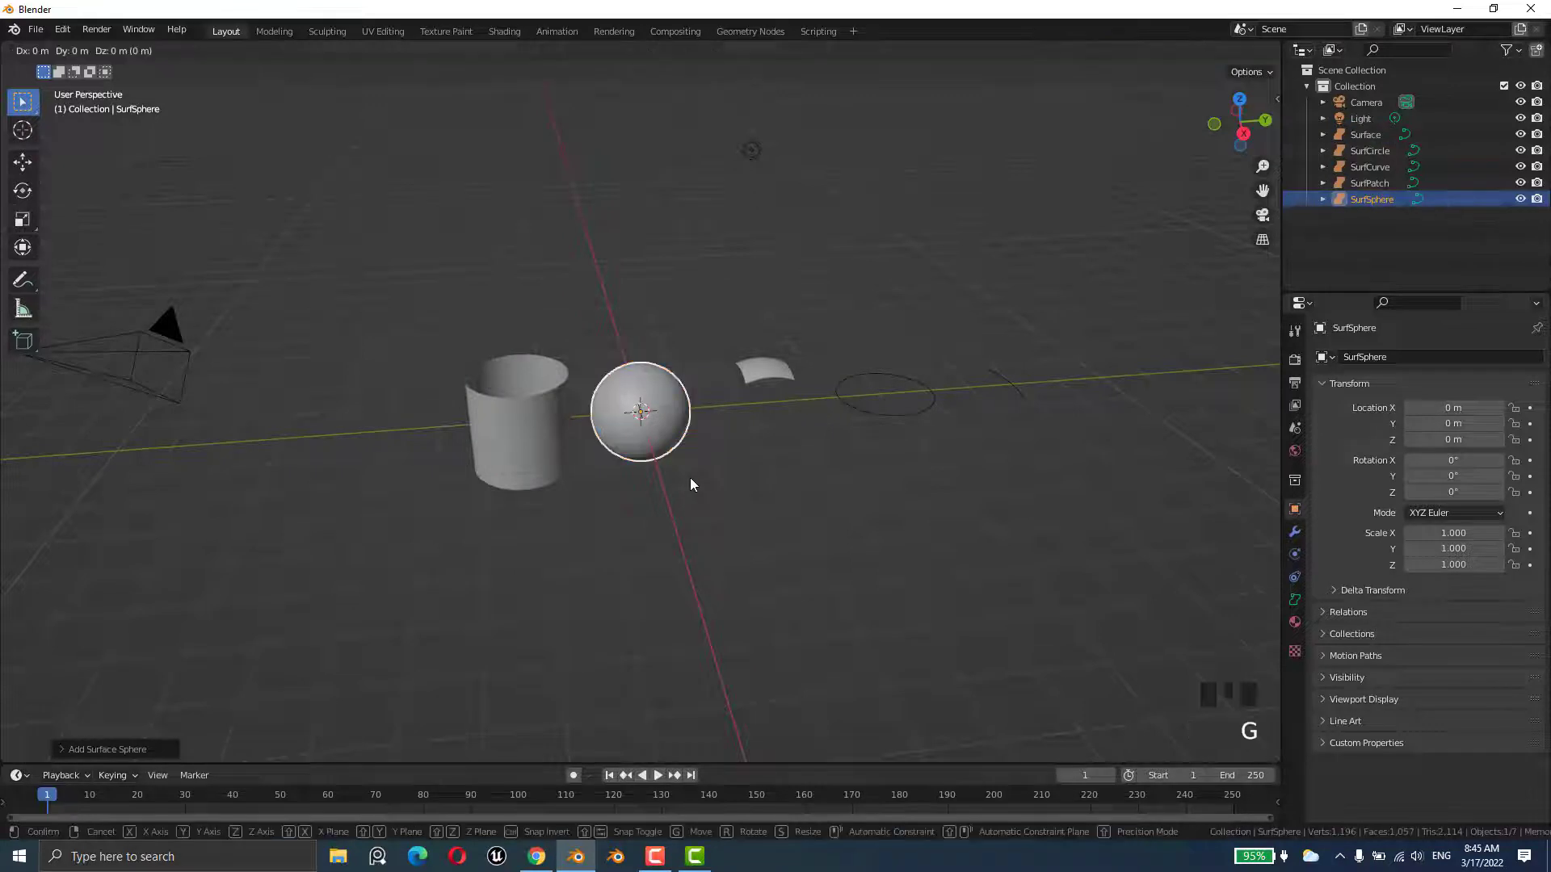
pyautogui.press('y')
pyautogui.click(529, 451)
# - Add a NURBS torus and place it at the end of the row, near -7.7483 m Y
pyautogui.hotkey('shift', 'a')
pyautogui.moveTo(702, 480)
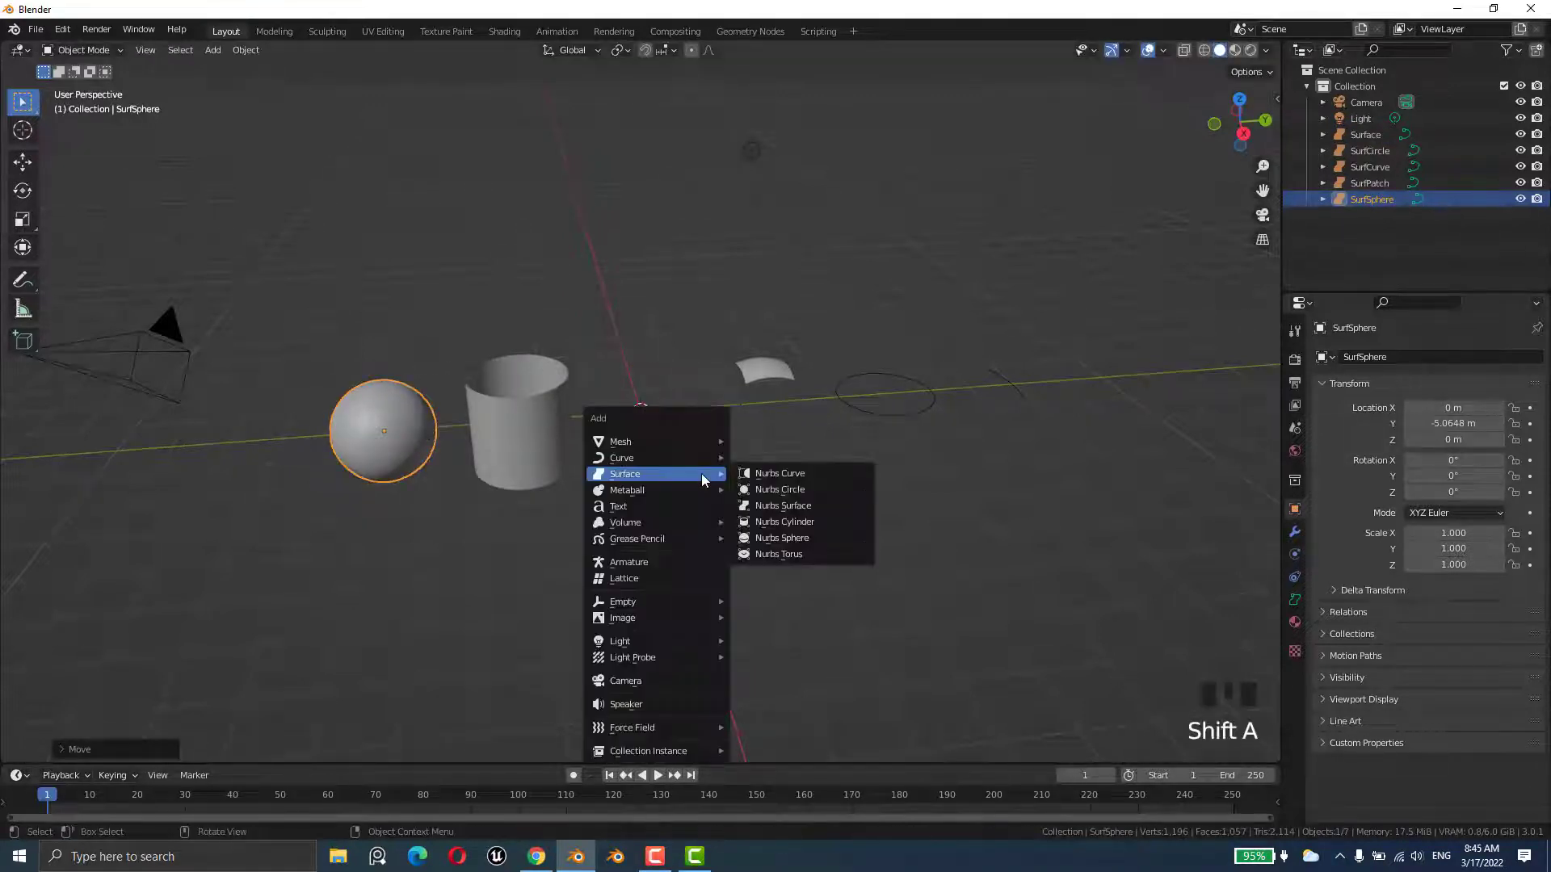
pyautogui.click(805, 555)
pyautogui.press('g')
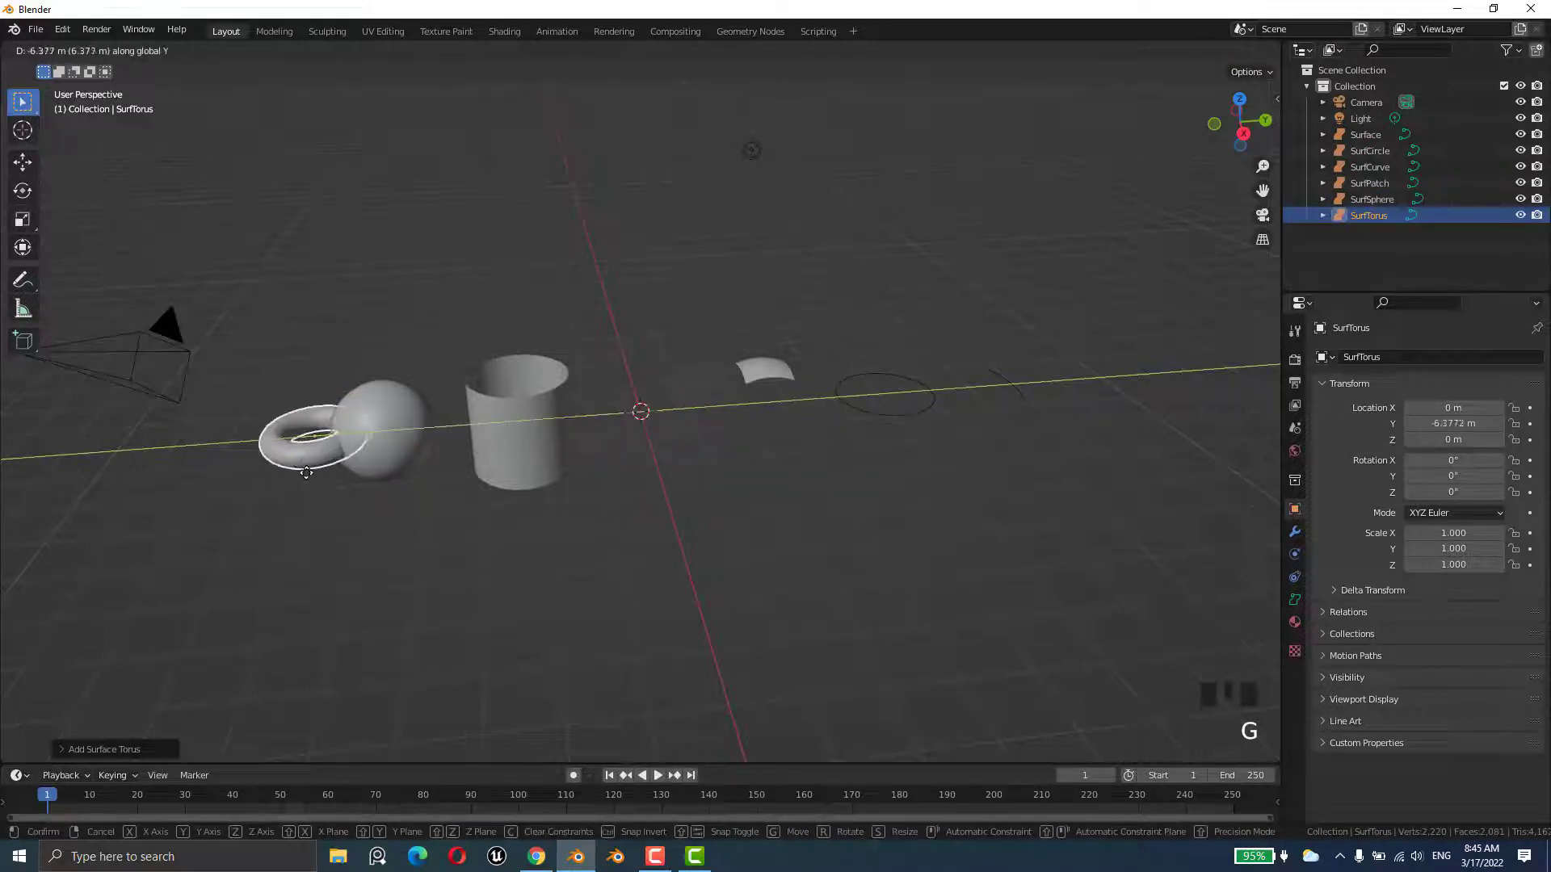
pyautogui.click(242, 461)
pyautogui.moveTo(539, 529); pyautogui.dragTo(588, 512, button='middle')
# - Reselect the NURBS sphere and bring up the Add menu again
pyautogui.click(530, 449)
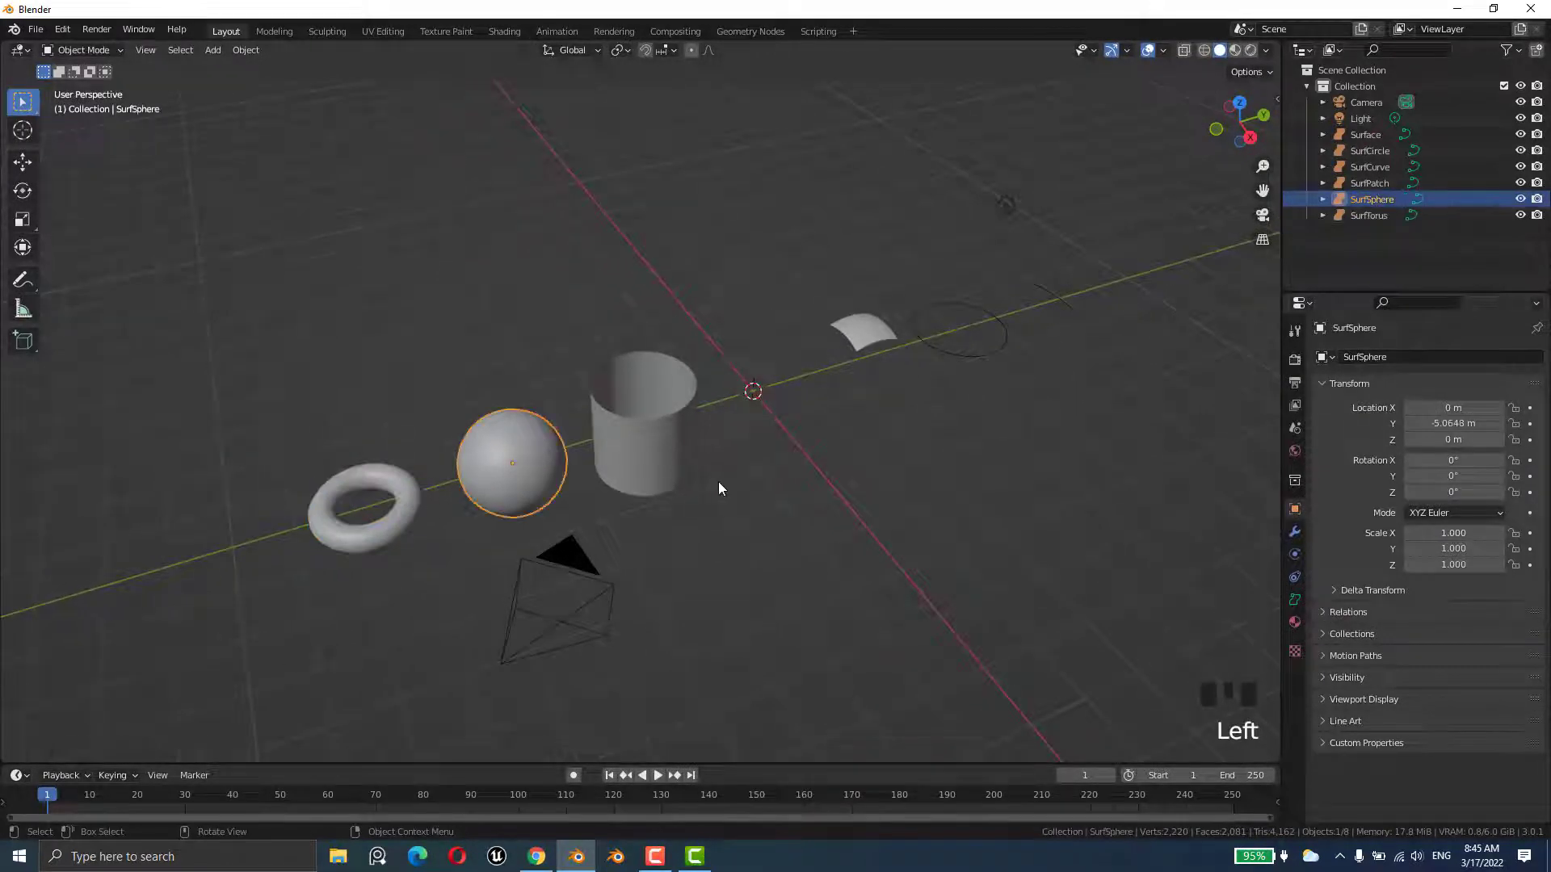
pyautogui.hotkey('shift', 'a')
pyautogui.moveTo(718, 482)
pyautogui.moveTo(712, 446)
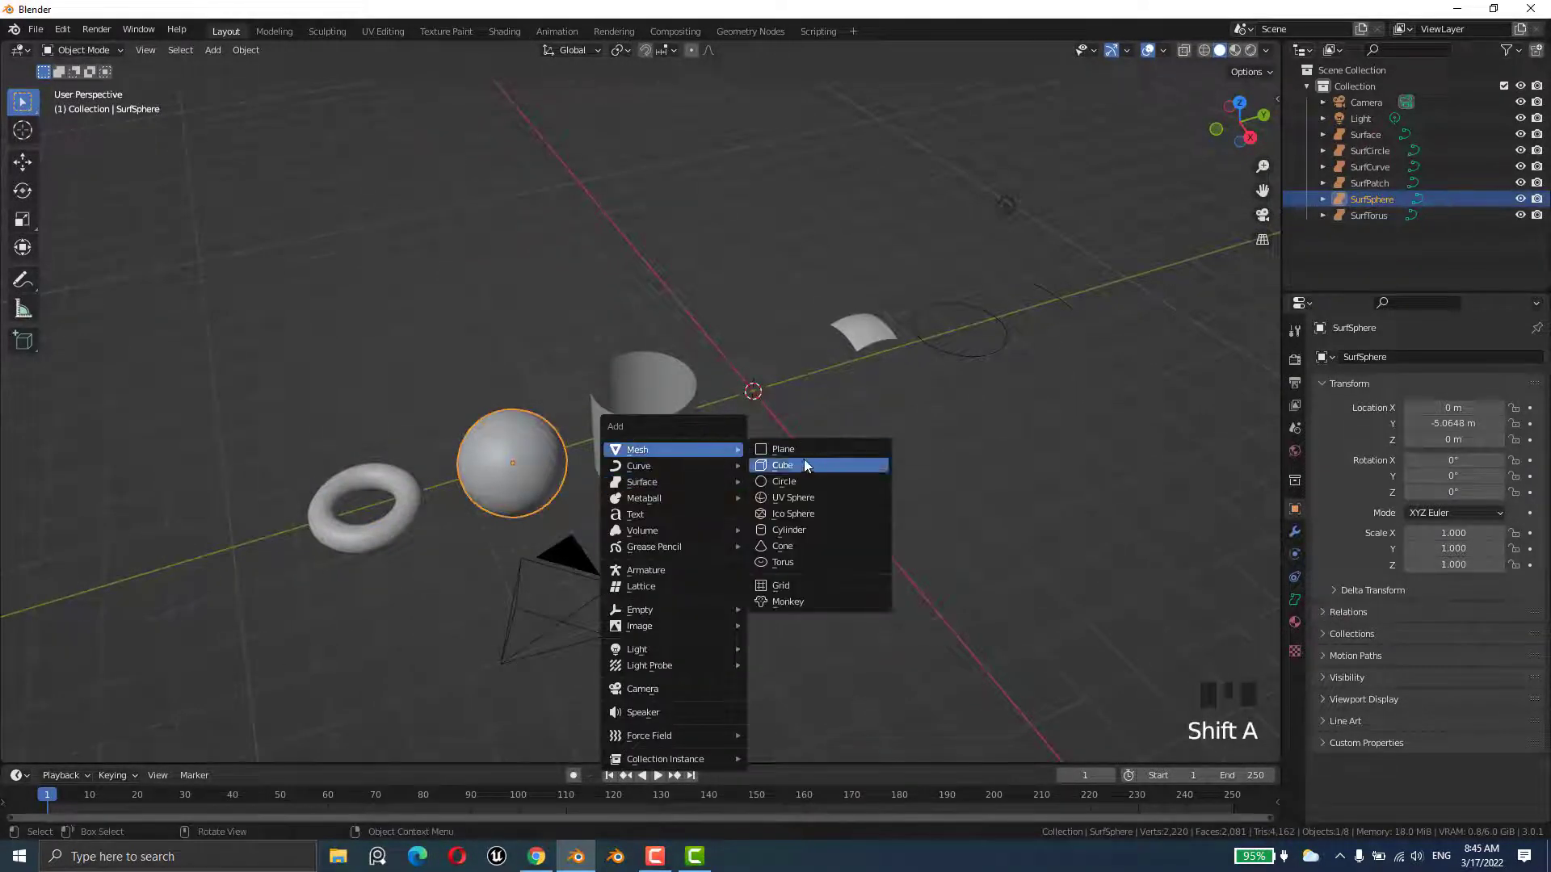
pyautogui.click(783, 526)
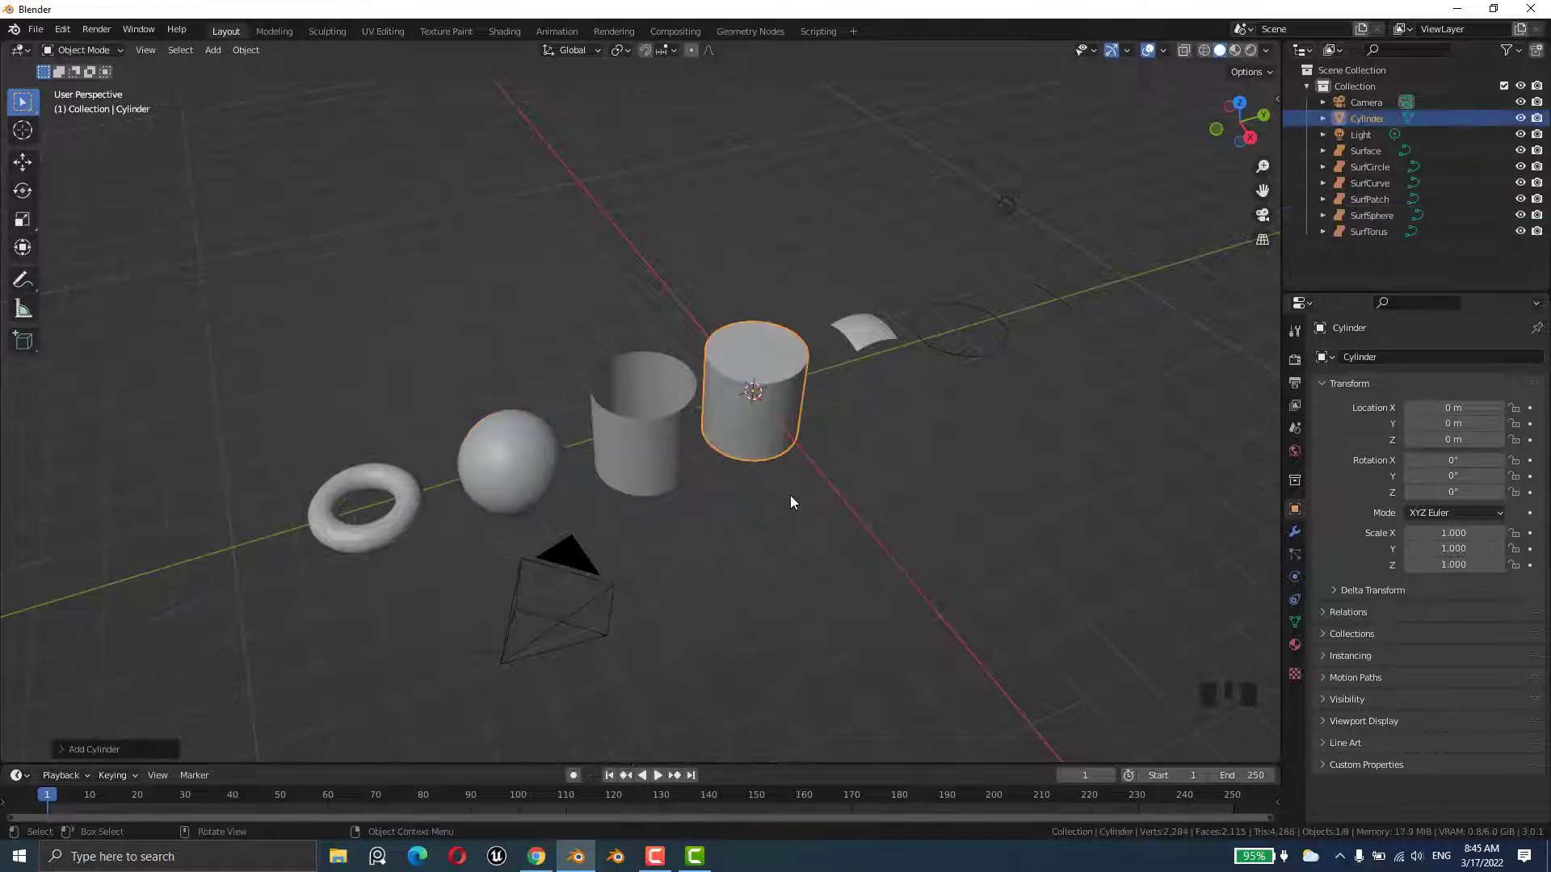
pyautogui.moveTo(790, 496); pyautogui.dragTo(743, 428, button='middle')
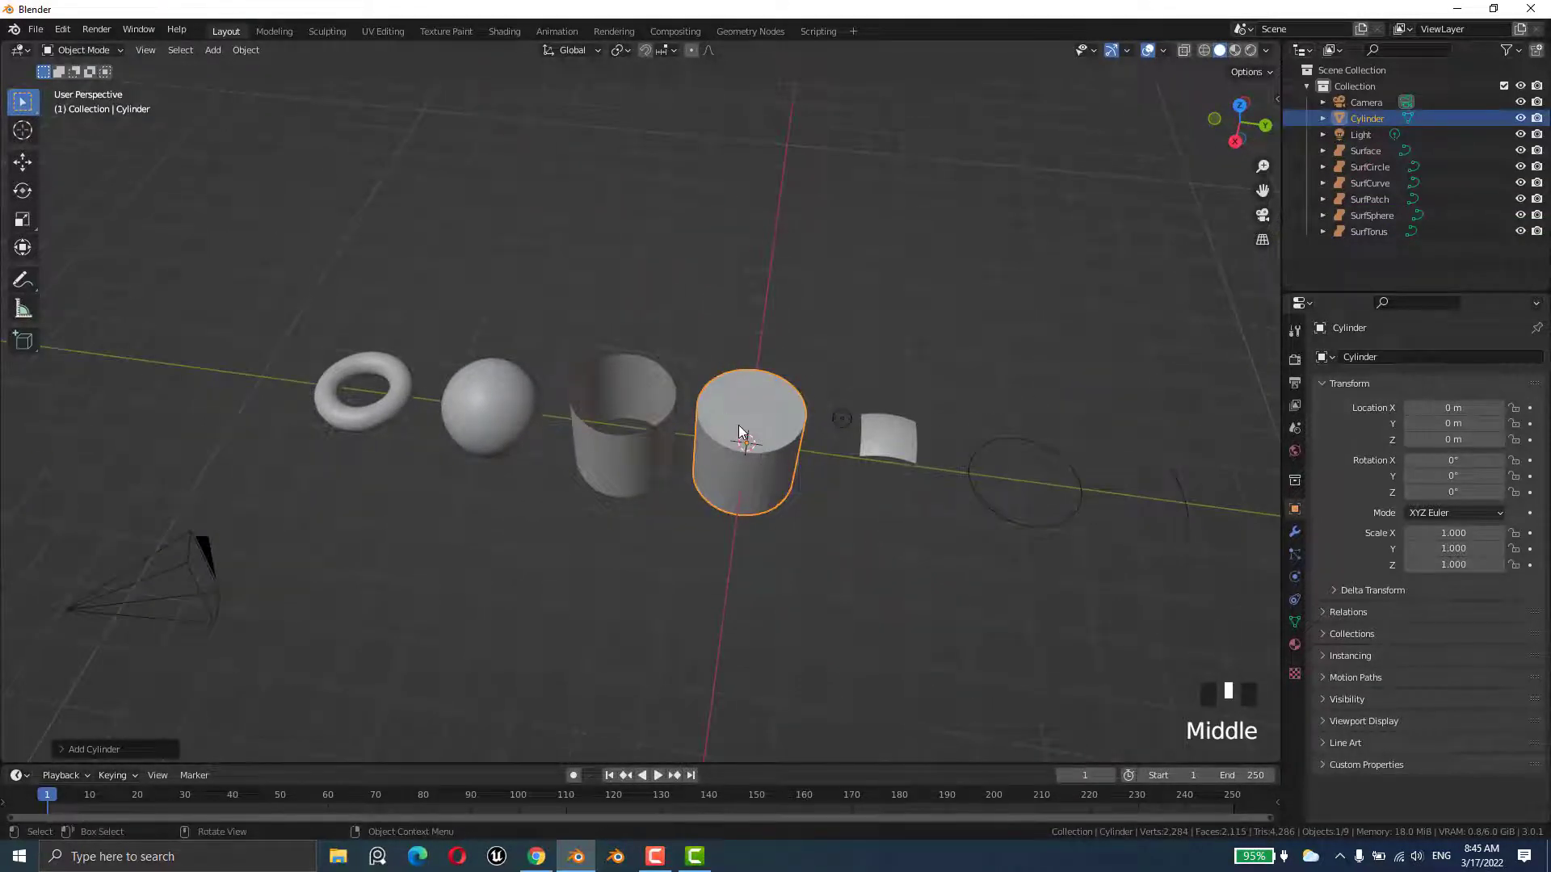
pyautogui.scroll(3, 738, 431)
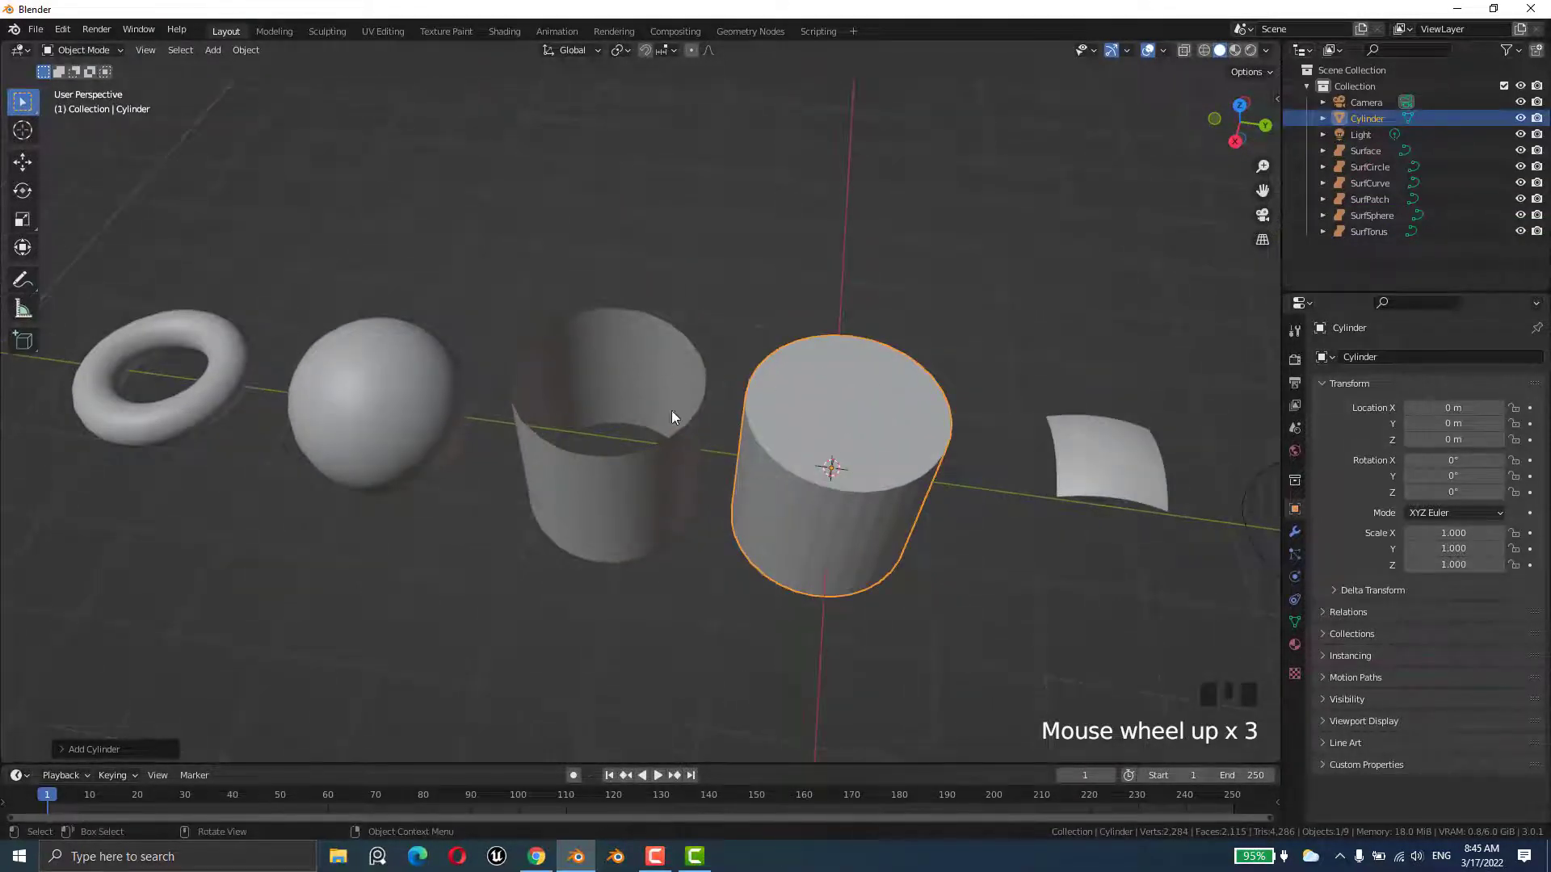
pyautogui.press('Delete')
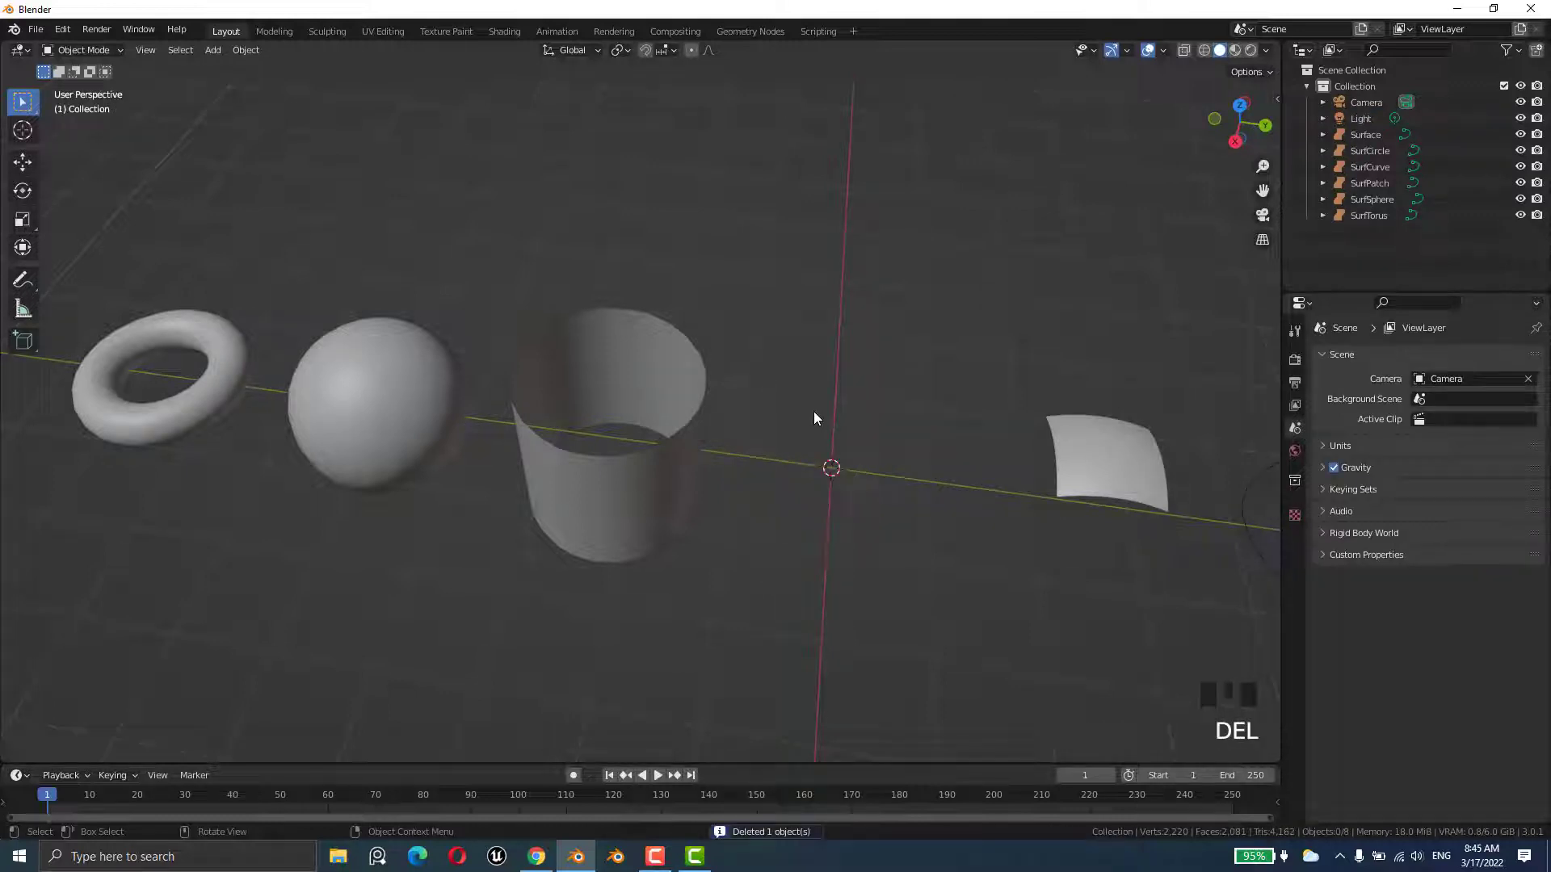
pyautogui.hotkey('ctrl', 'z')
pyautogui.press('Tab')
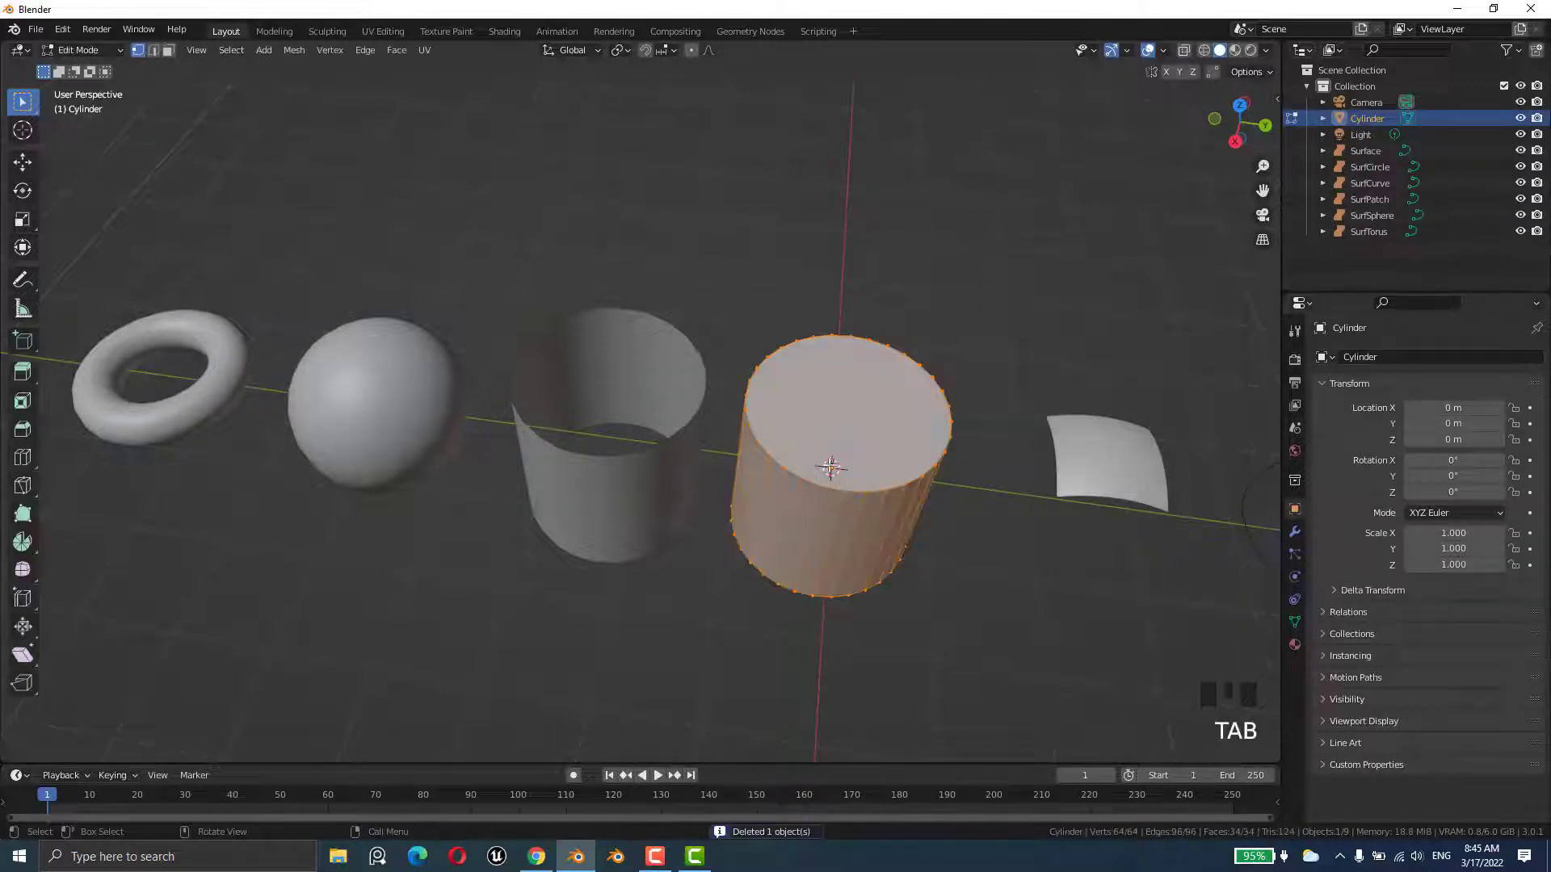
pyautogui.moveTo(832, 460); pyautogui.dragTo(821, 436, button='middle')
pyautogui.click(821, 422)
pyautogui.click(831, 422)
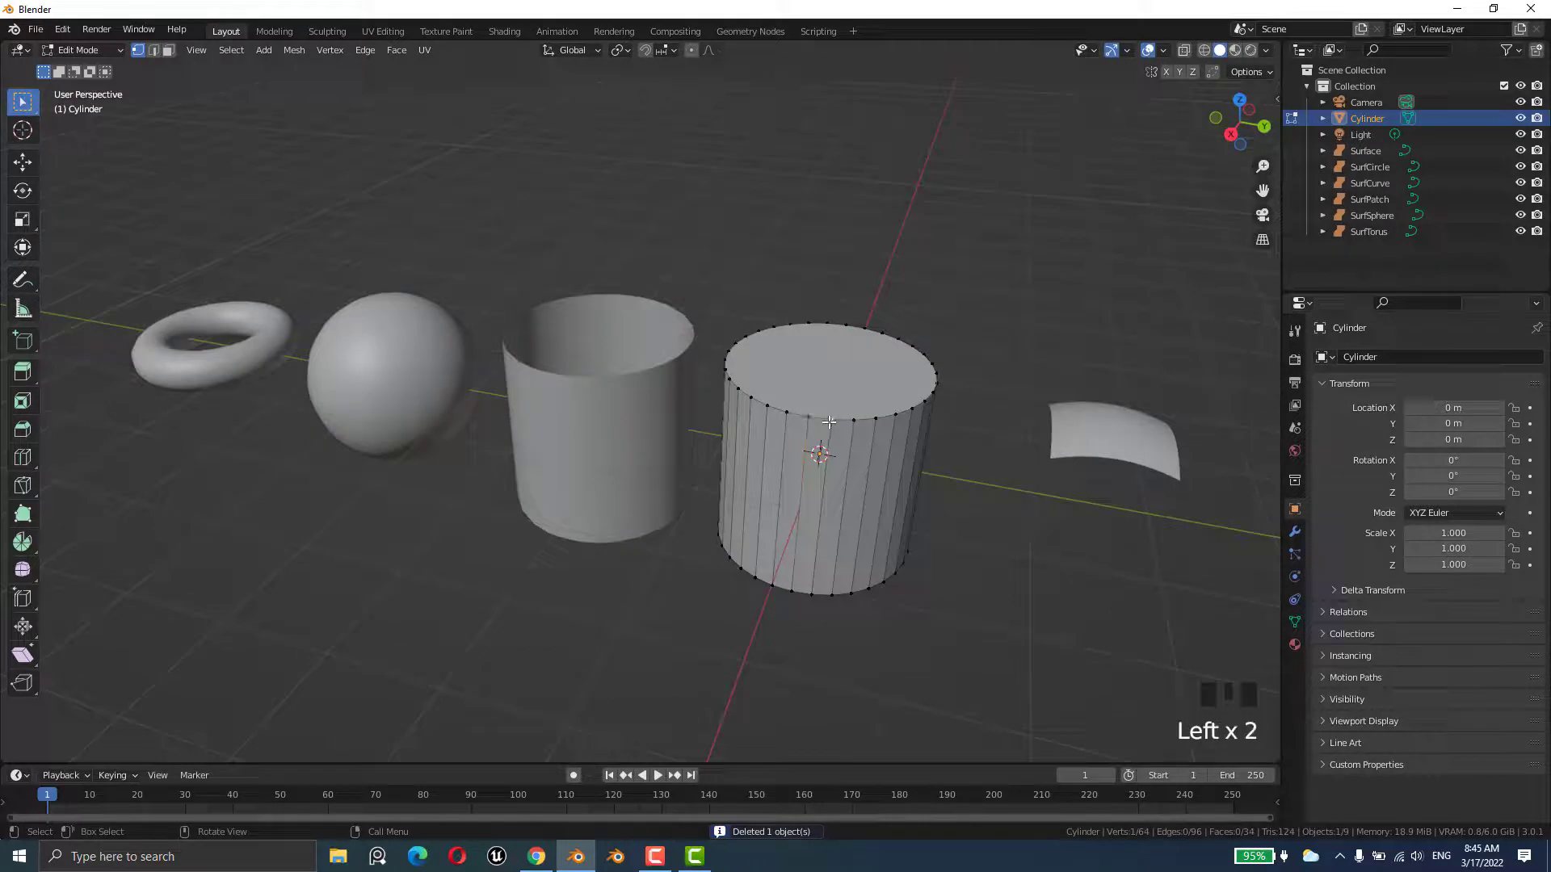
pyautogui.click(836, 424)
pyautogui.press('Tab')
pyautogui.press('Delete')
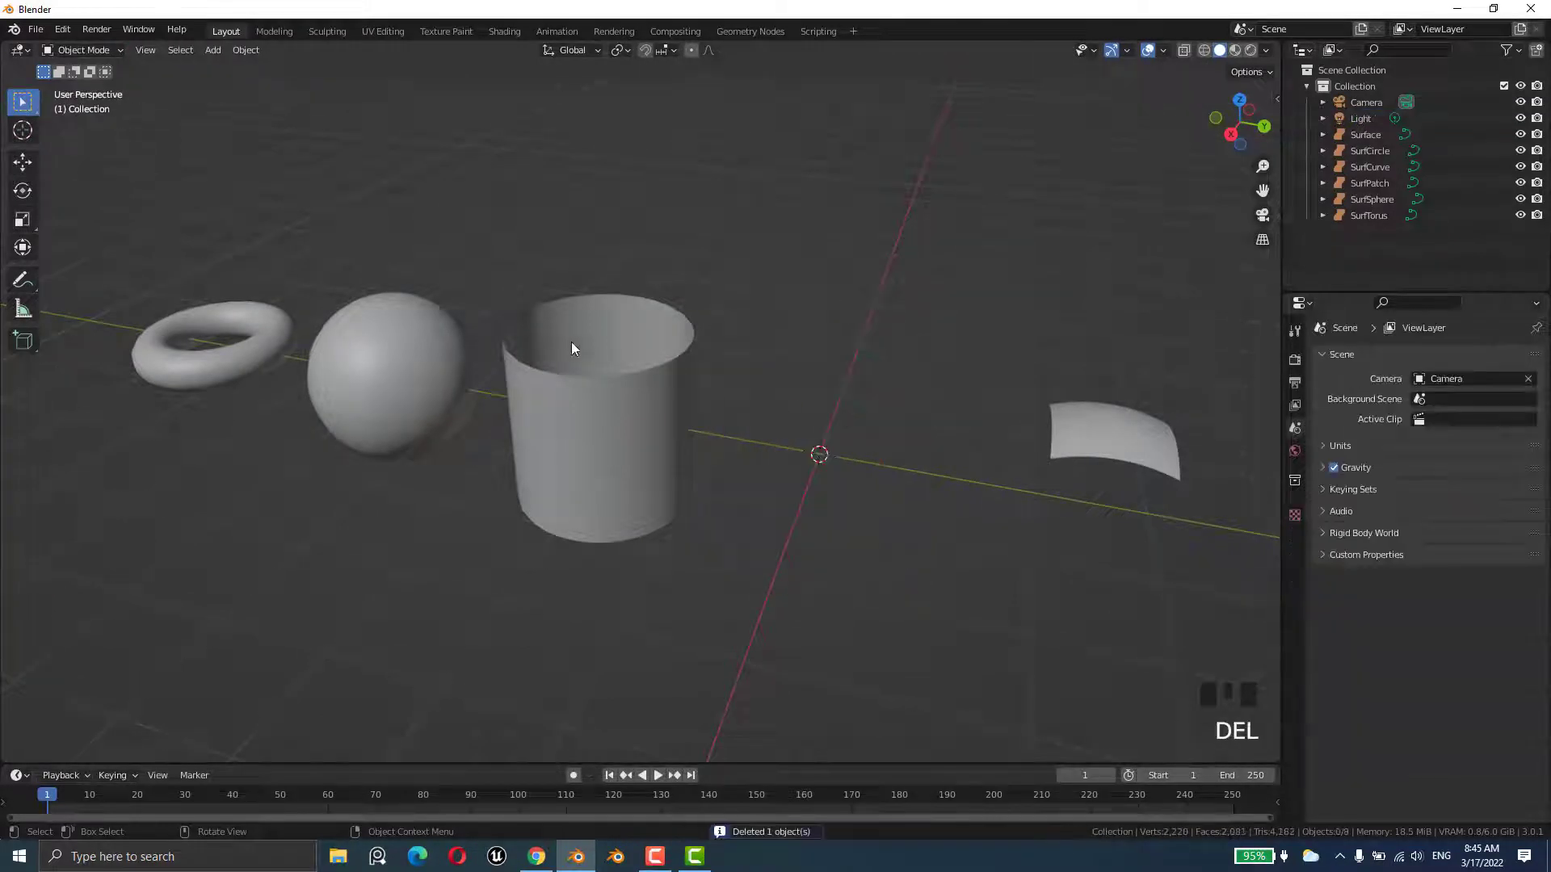
pyautogui.click(571, 422)
# - Enter Edit Mode on the Surface cylinder and move one corner control point
pyautogui.moveTo(668, 430); pyautogui.dragTo(557, 423, button='middle')
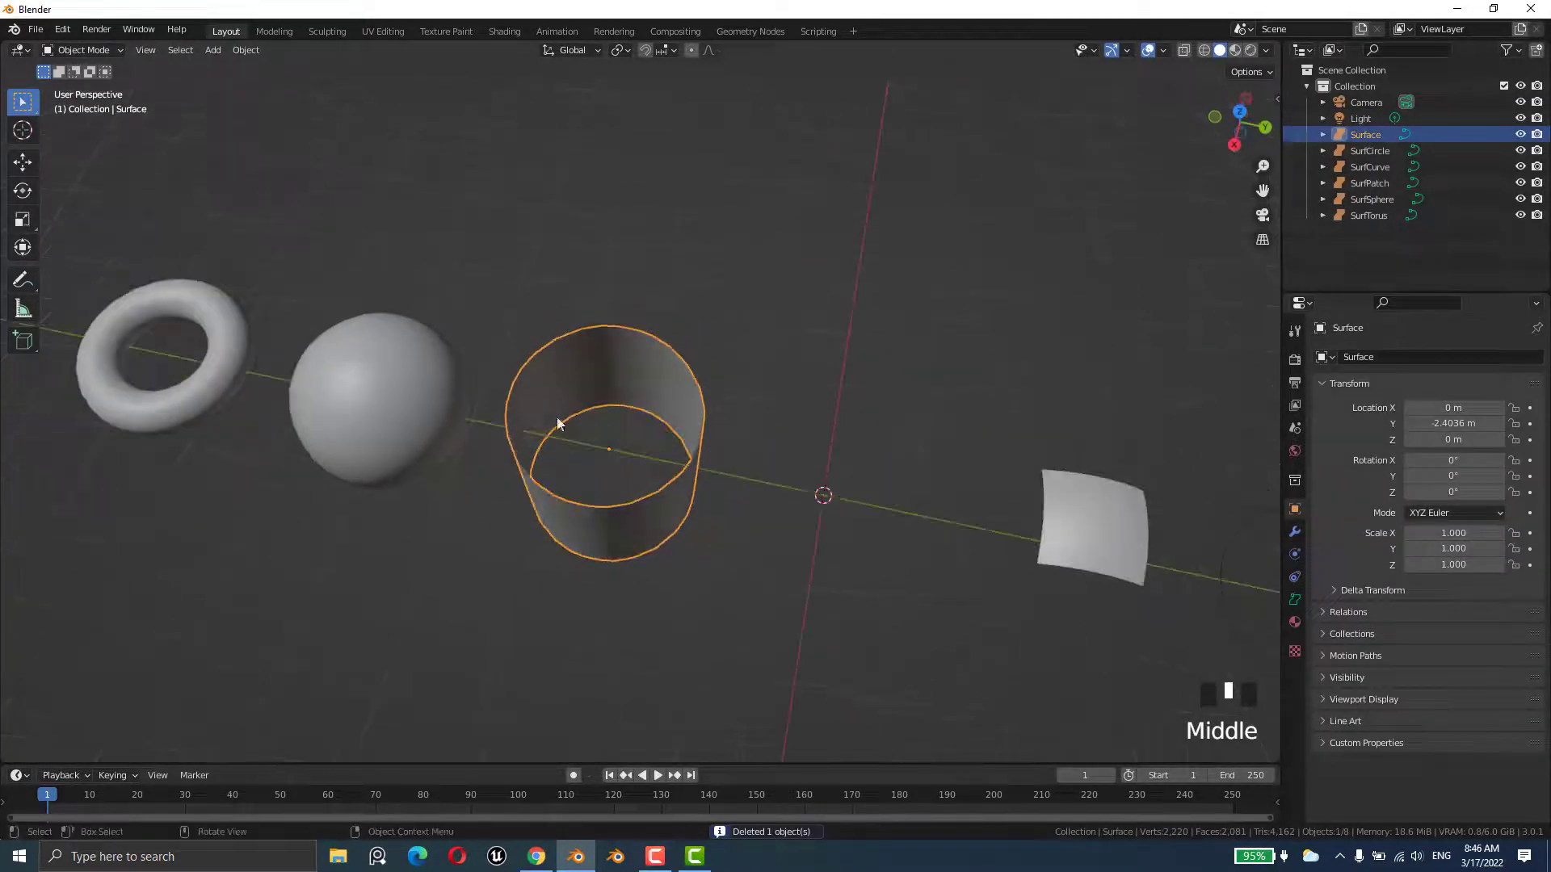
pyautogui.keyDown('shift'); pyautogui.moveTo(657, 475); pyautogui.dragTo(764, 430, button='middle'); pyautogui.keyUp('shift')
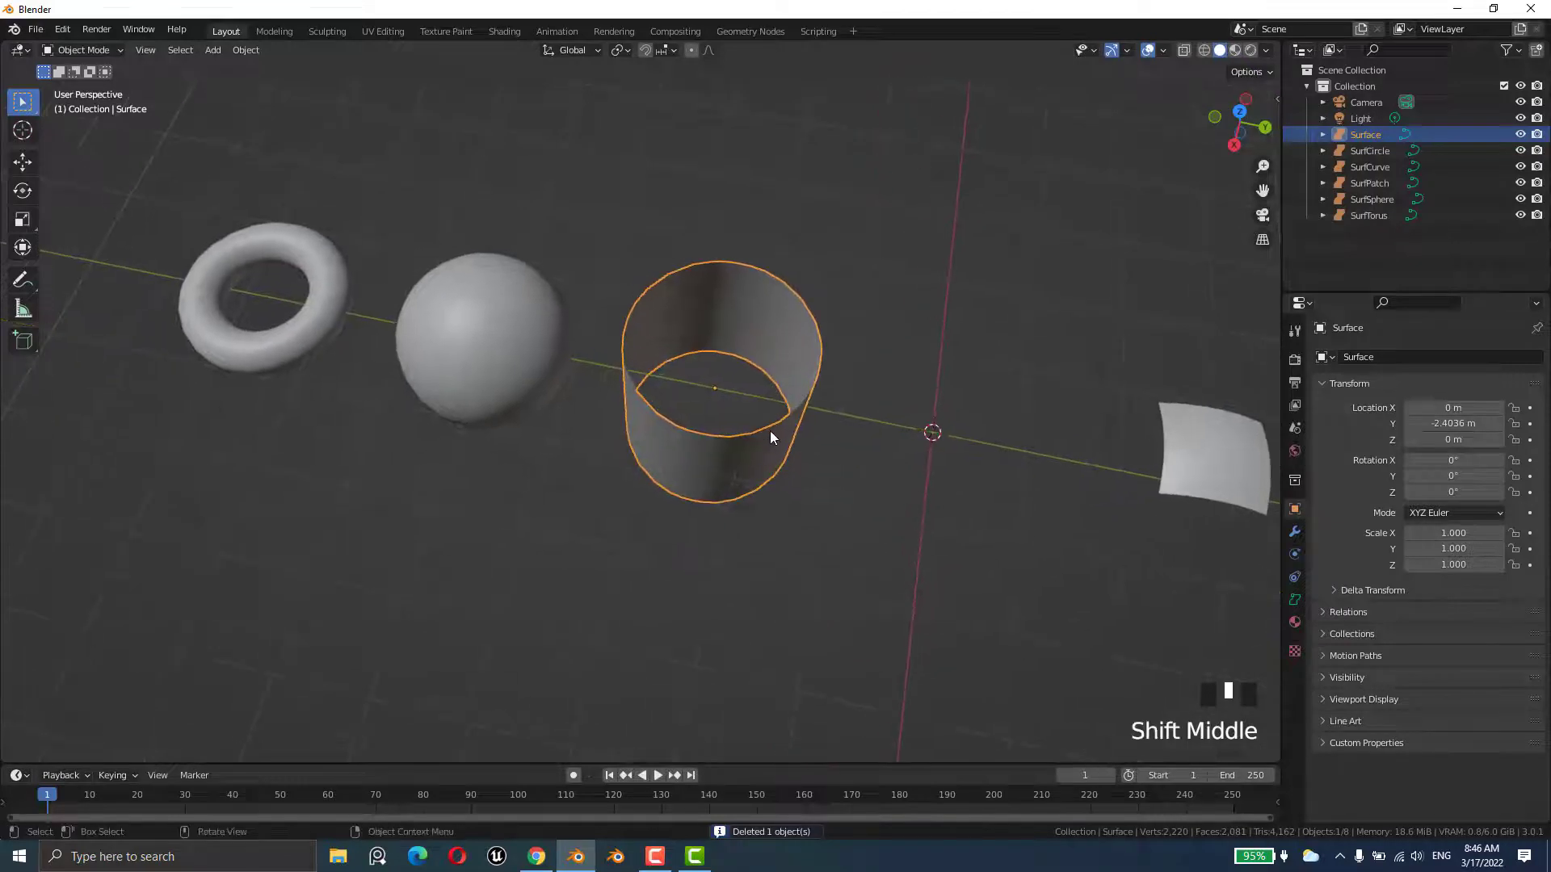
pyautogui.press('Tab')
pyautogui.moveTo(799, 499); pyautogui.dragTo(641, 477, button='middle')
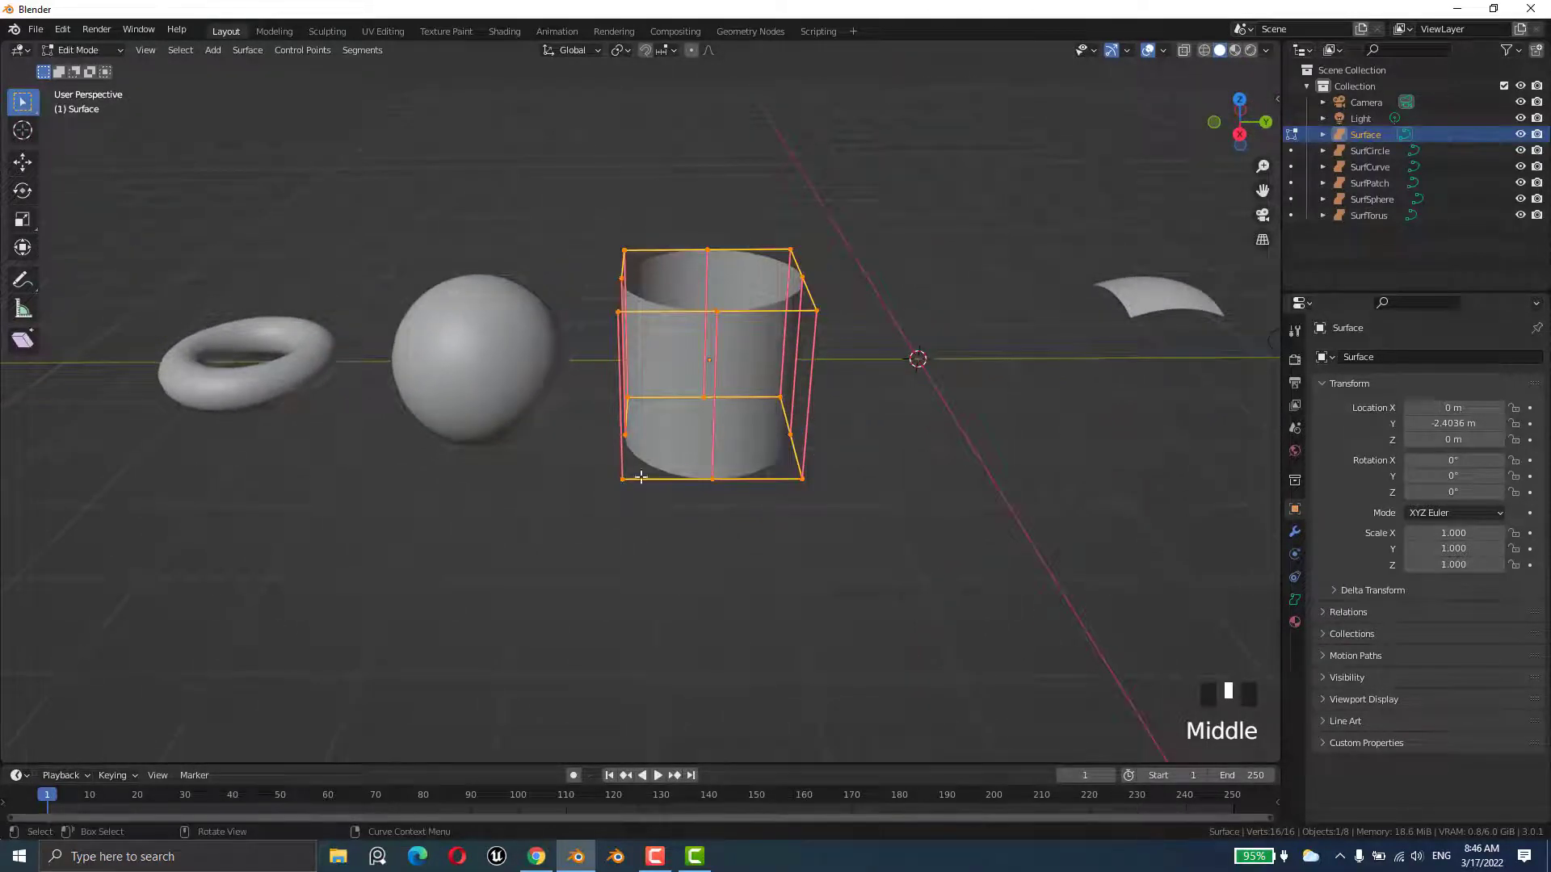
pyautogui.moveTo(767, 373); pyautogui.dragTo(642, 289, button='middle')
pyautogui.scroll(2, 642, 289)
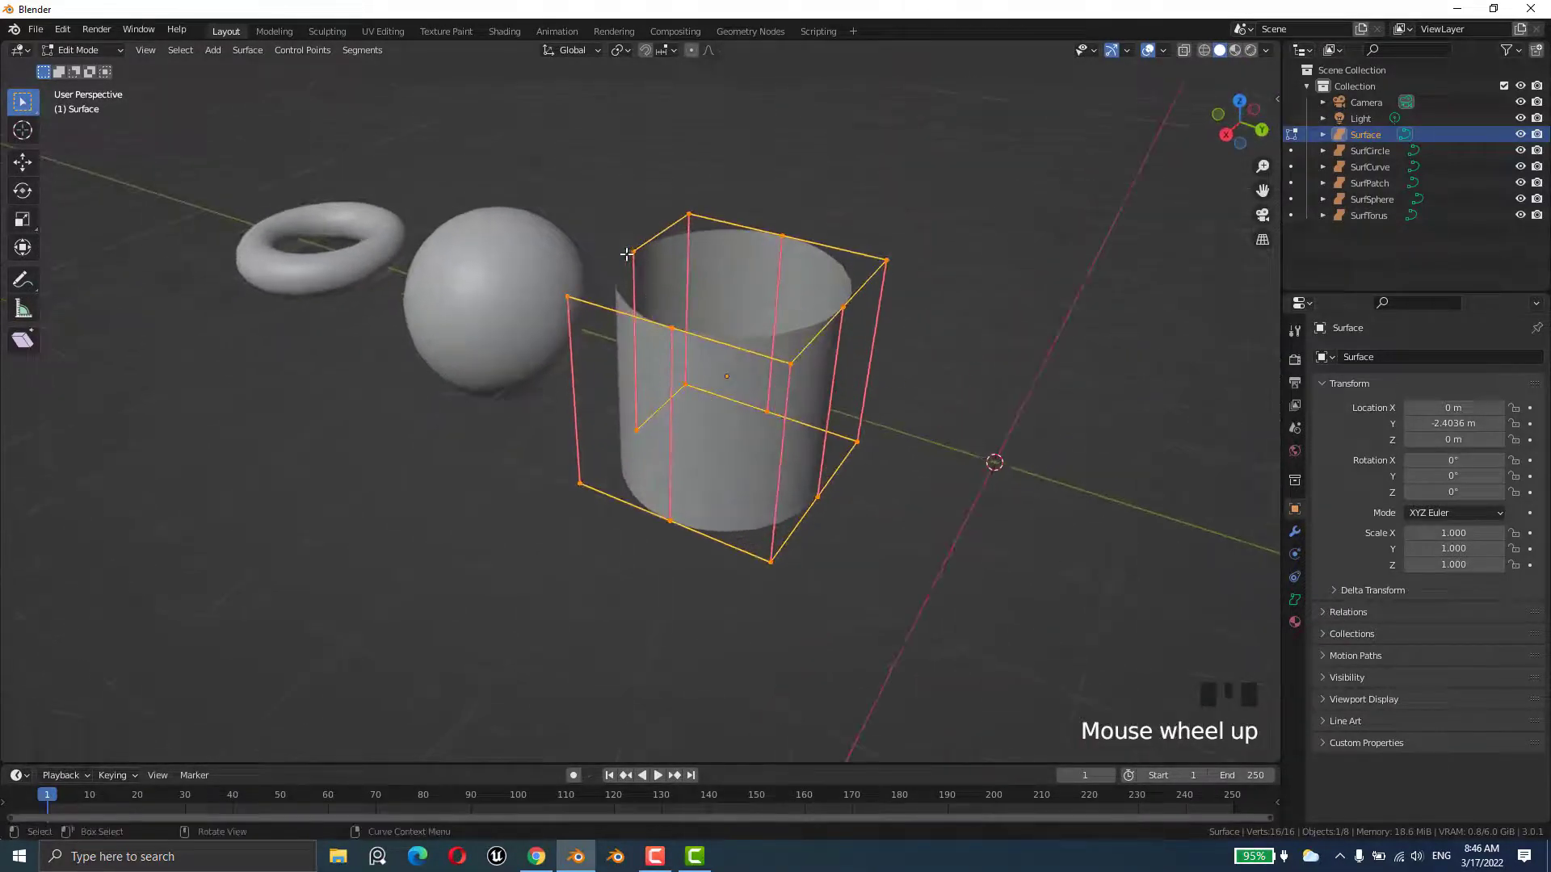
pyautogui.click(633, 251)
pyautogui.press('g')
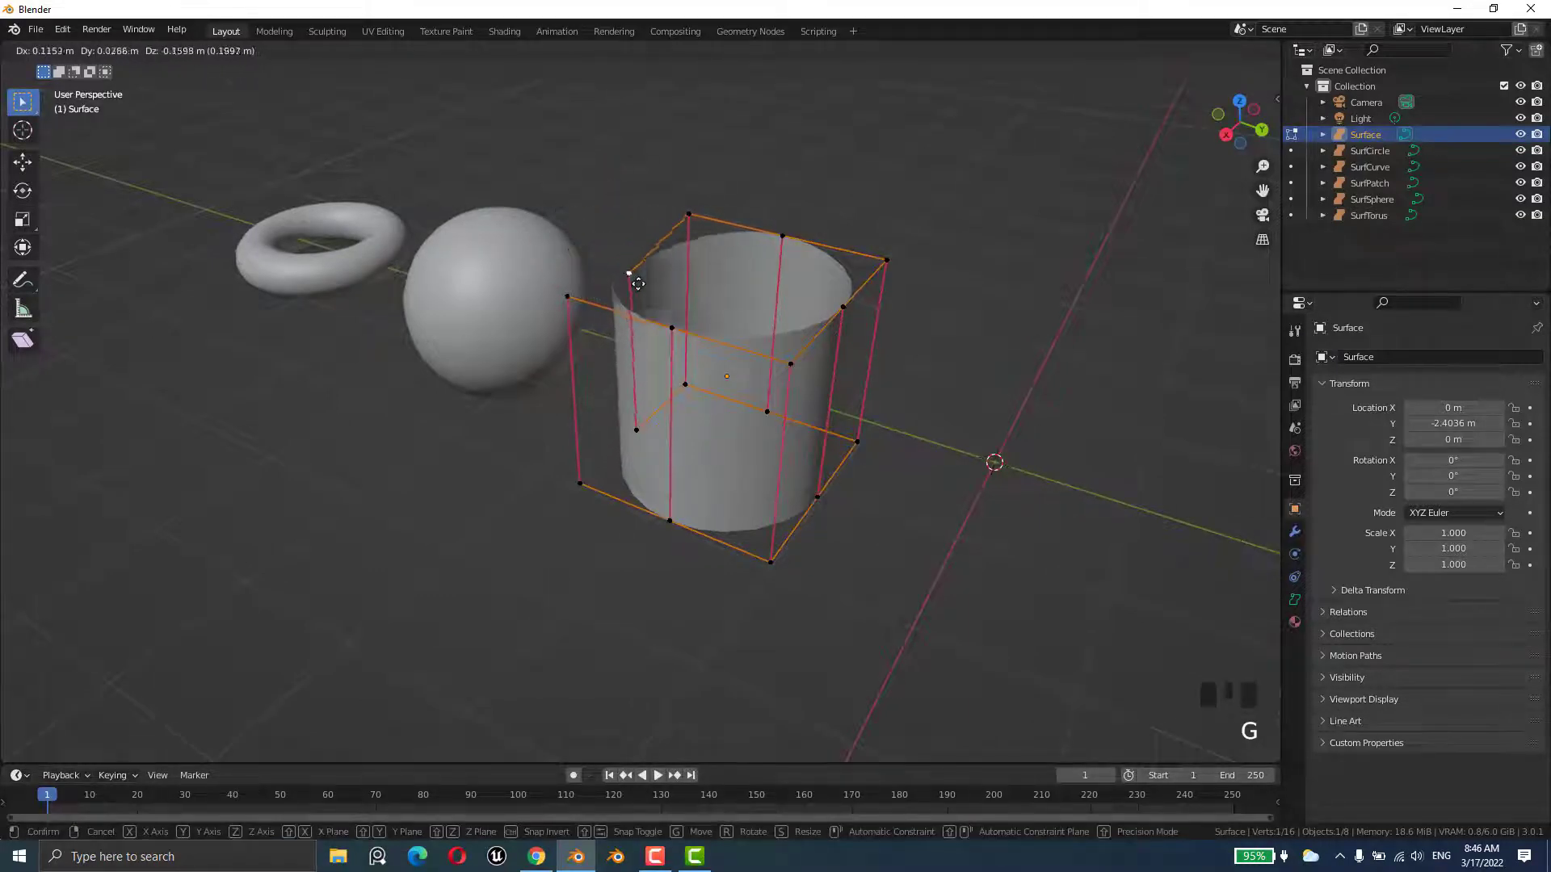
pyautogui.click(710, 249)
# - Move the top control point and another cage point of the cylinder
pyautogui.click(795, 234)
pyautogui.press('g')
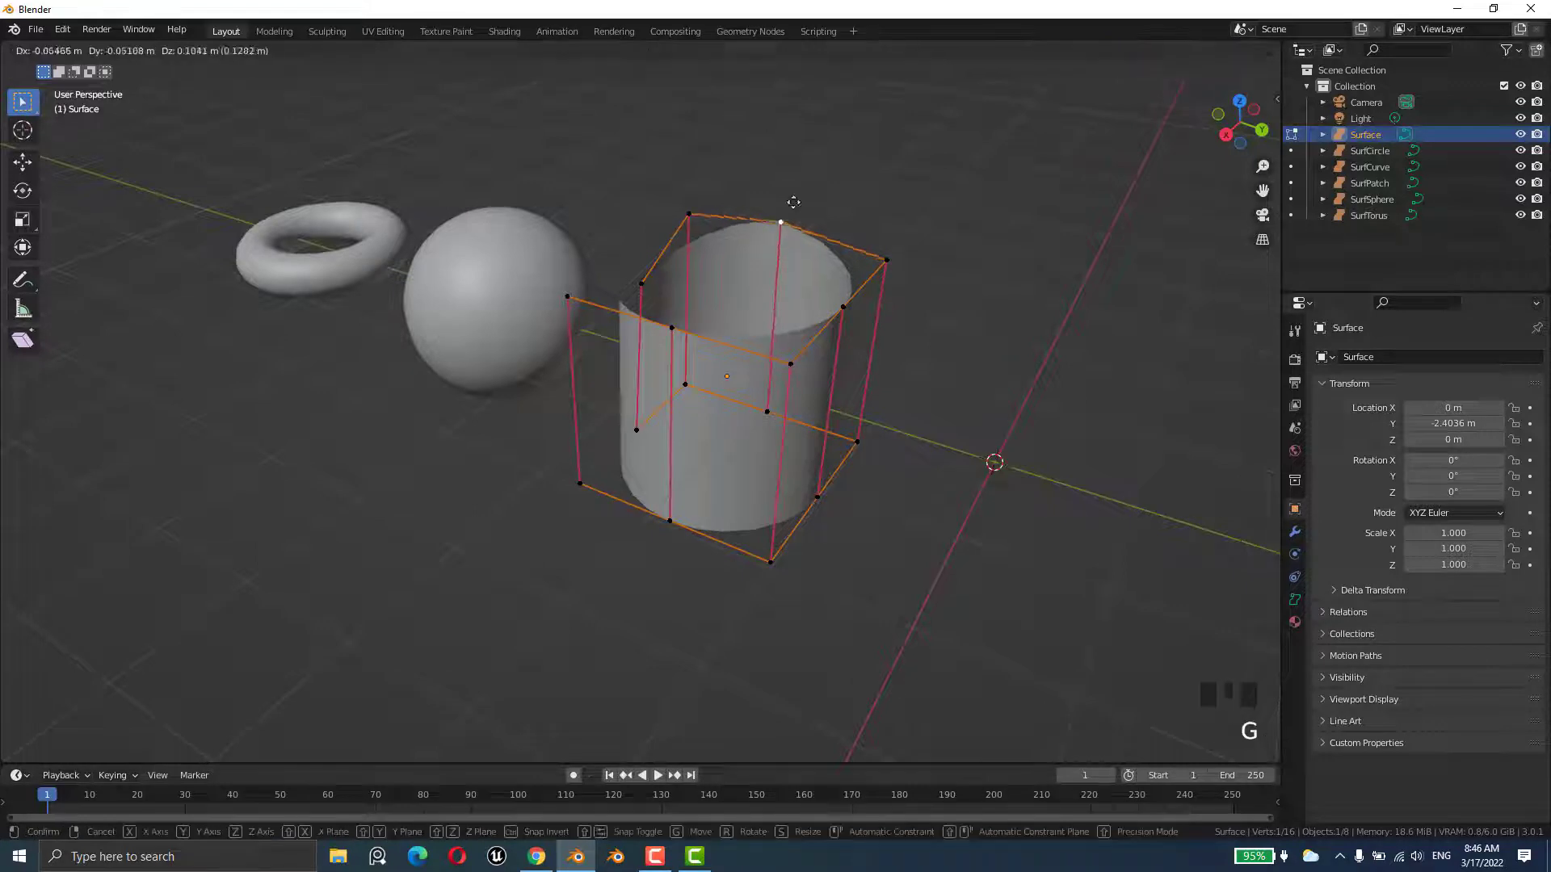
pyautogui.click(814, 239)
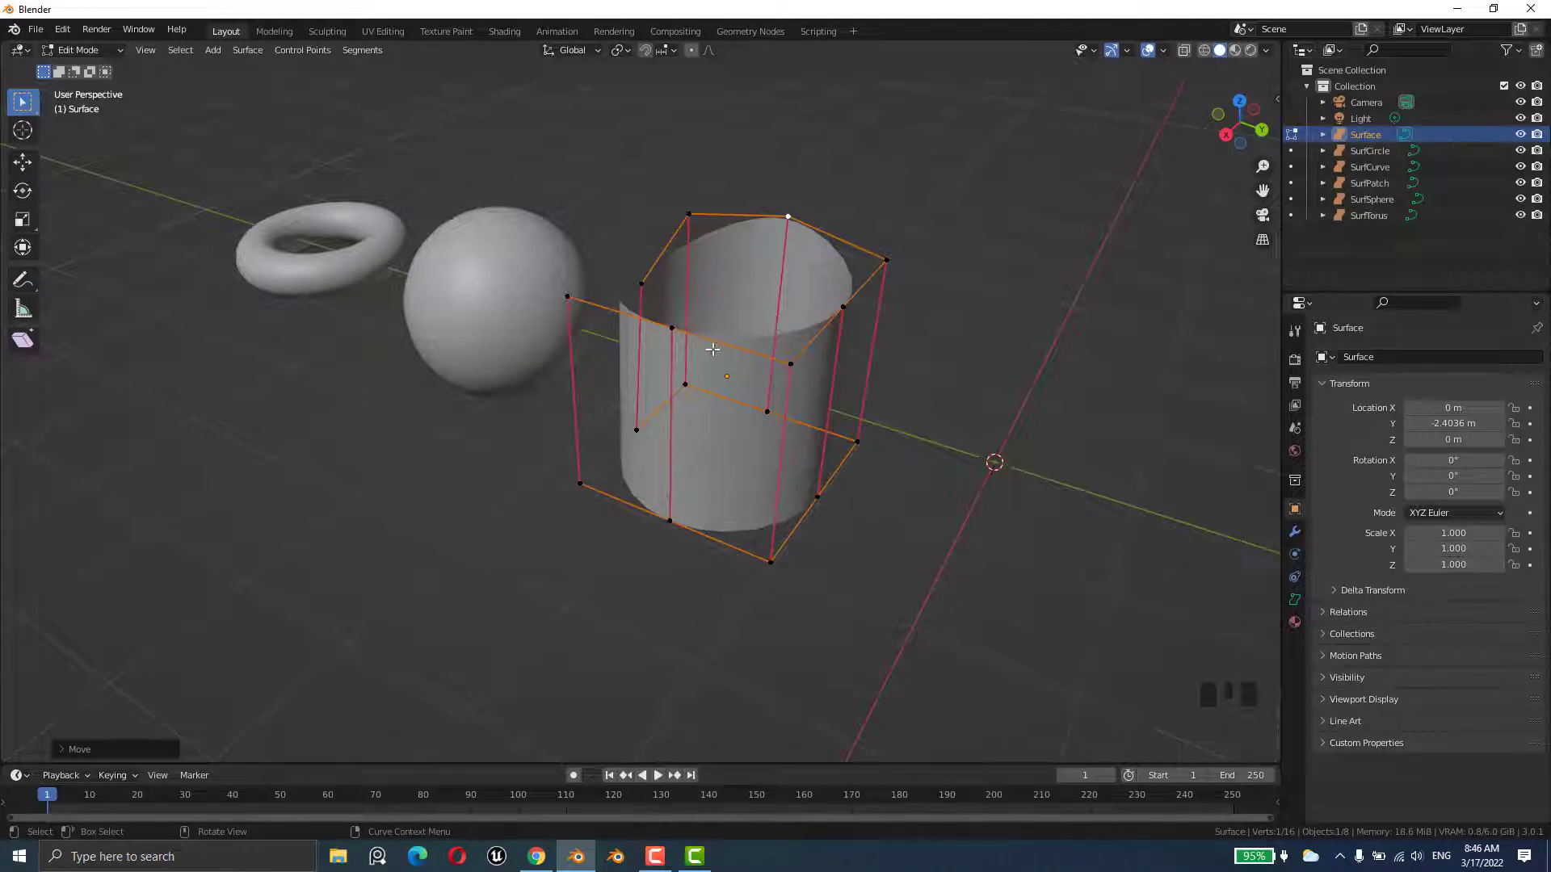
pyautogui.click(789, 364)
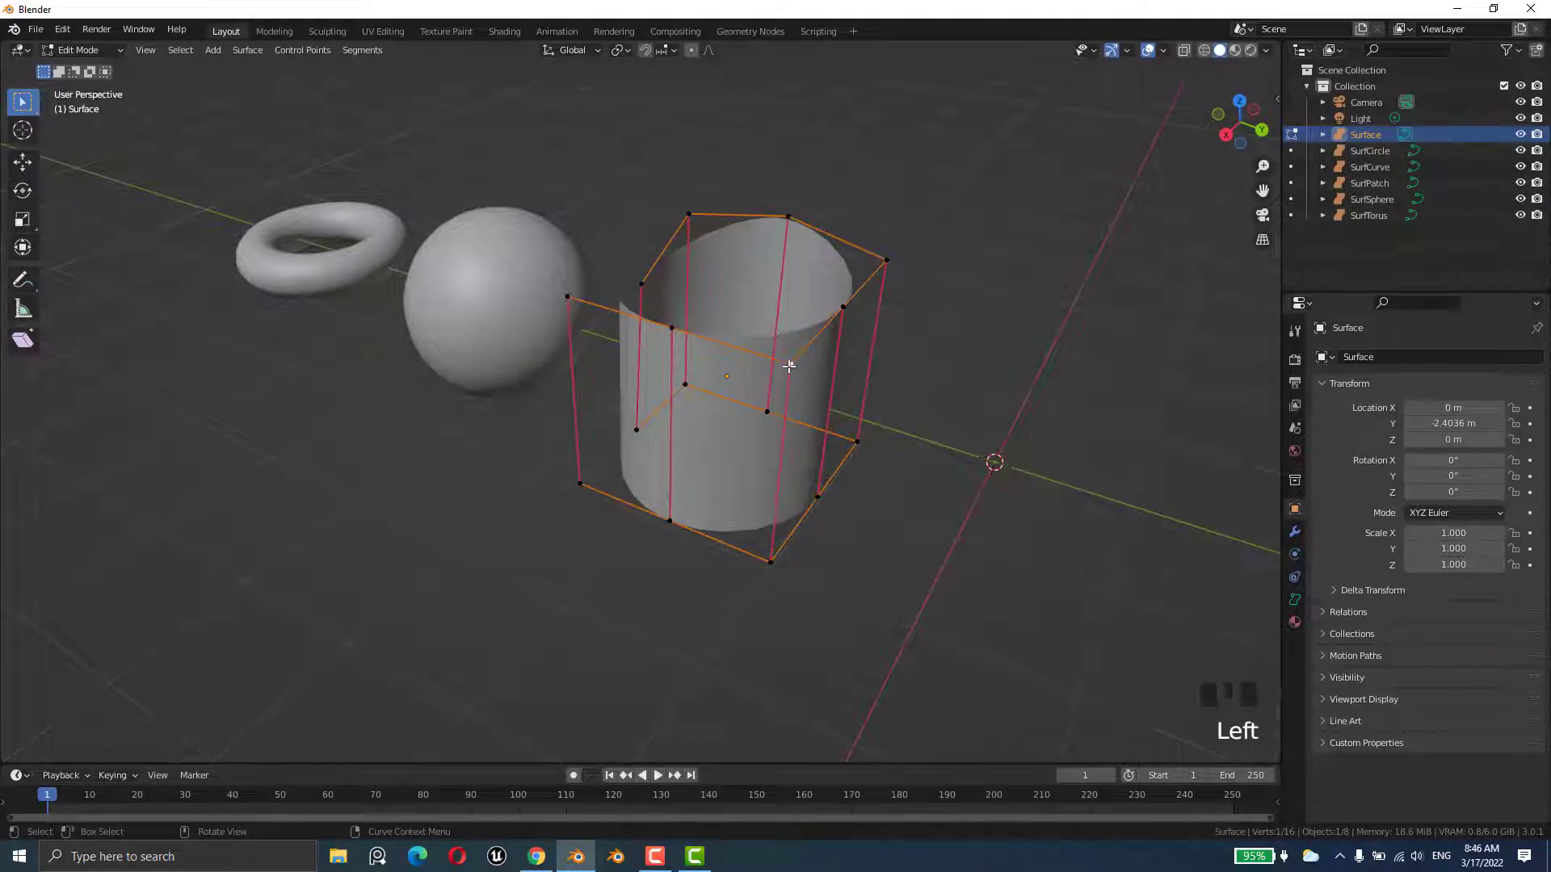
pyautogui.press('g')
pyautogui.click(703, 240)
# - Drag one more top control point down to dent the rim, then exit Edit Mode
pyautogui.moveTo(702, 241); pyautogui.dragTo(816, 260, button='middle')
pyautogui.click(789, 177)
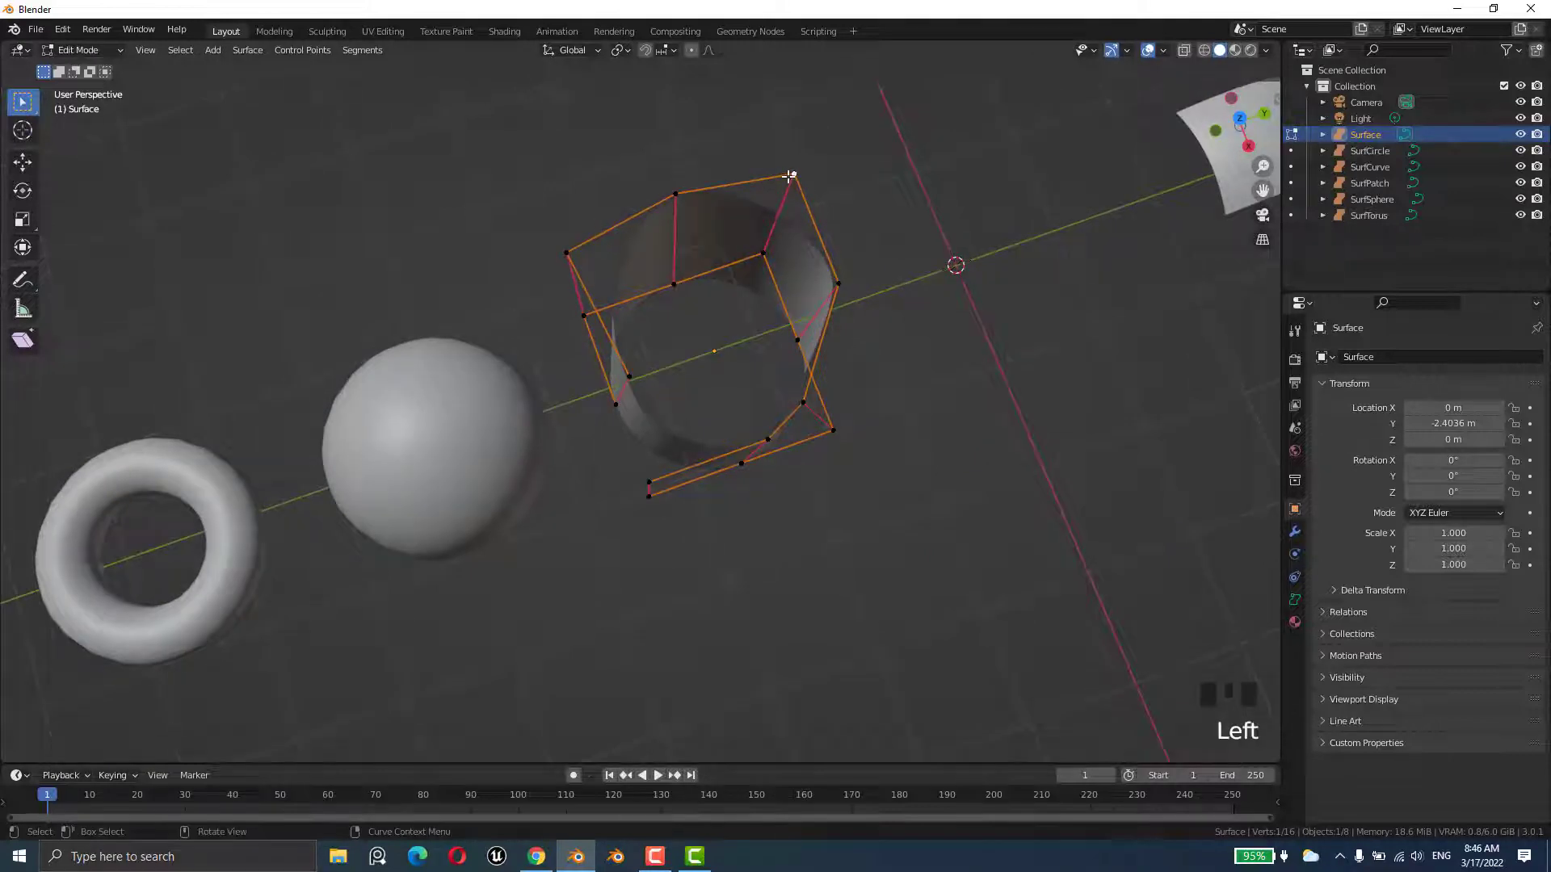
pyautogui.press('g')
pyautogui.click(670, 380)
pyautogui.moveTo(671, 379); pyautogui.dragTo(707, 353, button='middle')
pyautogui.scroll(-5, 705, 377)
pyautogui.press('Tab')
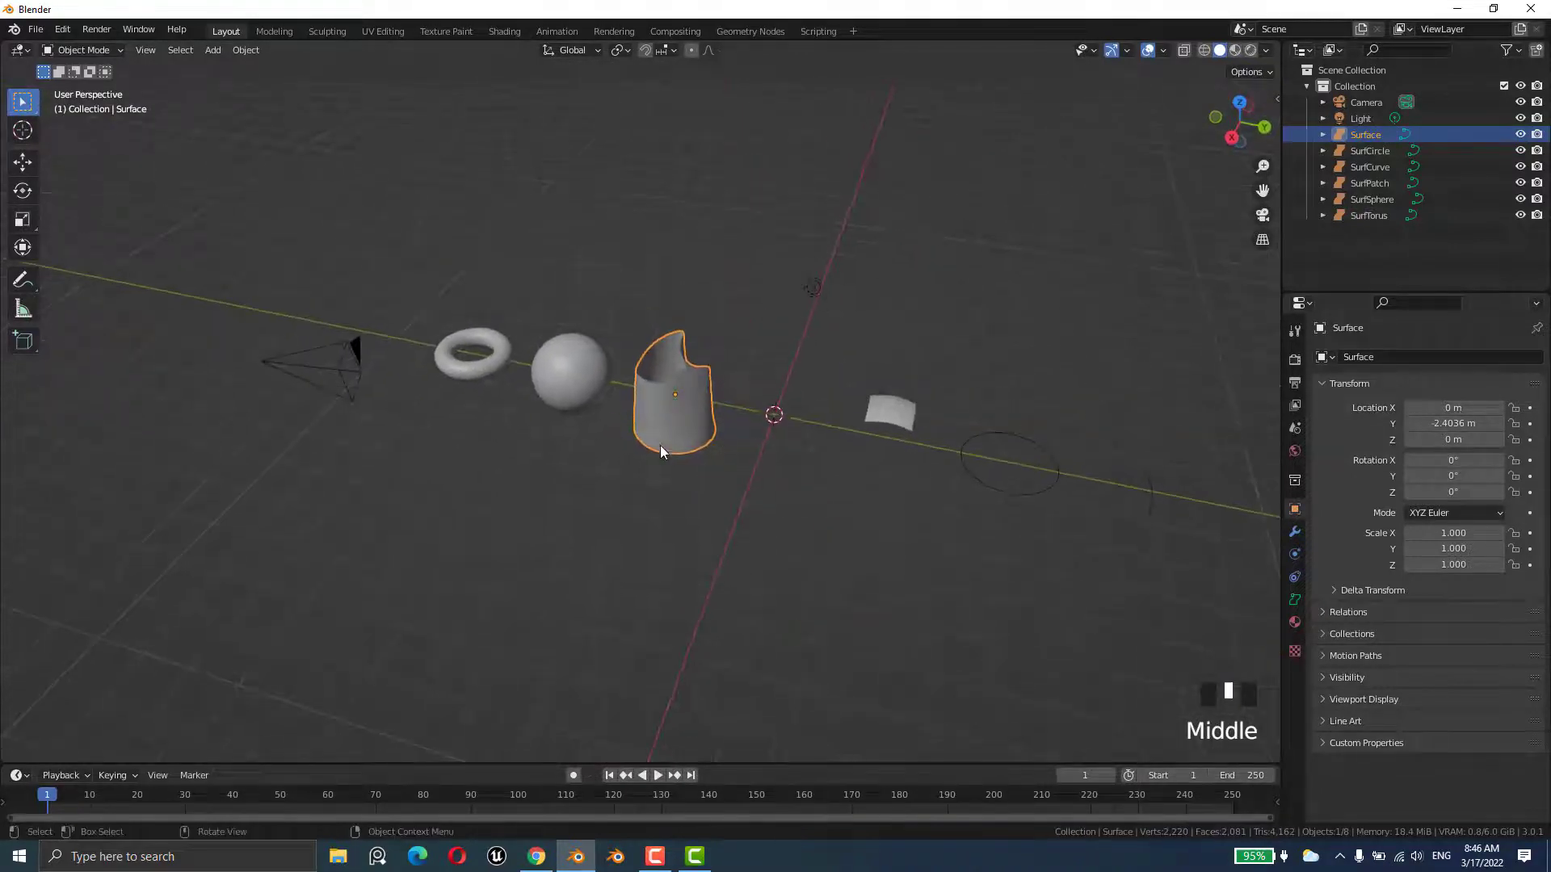
pyautogui.keyDown('shift'); pyautogui.moveTo(661, 446); pyautogui.dragTo(733, 481, button='middle'); pyautogui.keyUp('shift')
# - Enter Edit Mode on SurfSphere and raise one control point upward
pyautogui.scroll(4, 633, 402)
pyautogui.click(633, 403)
pyautogui.press('Tab')
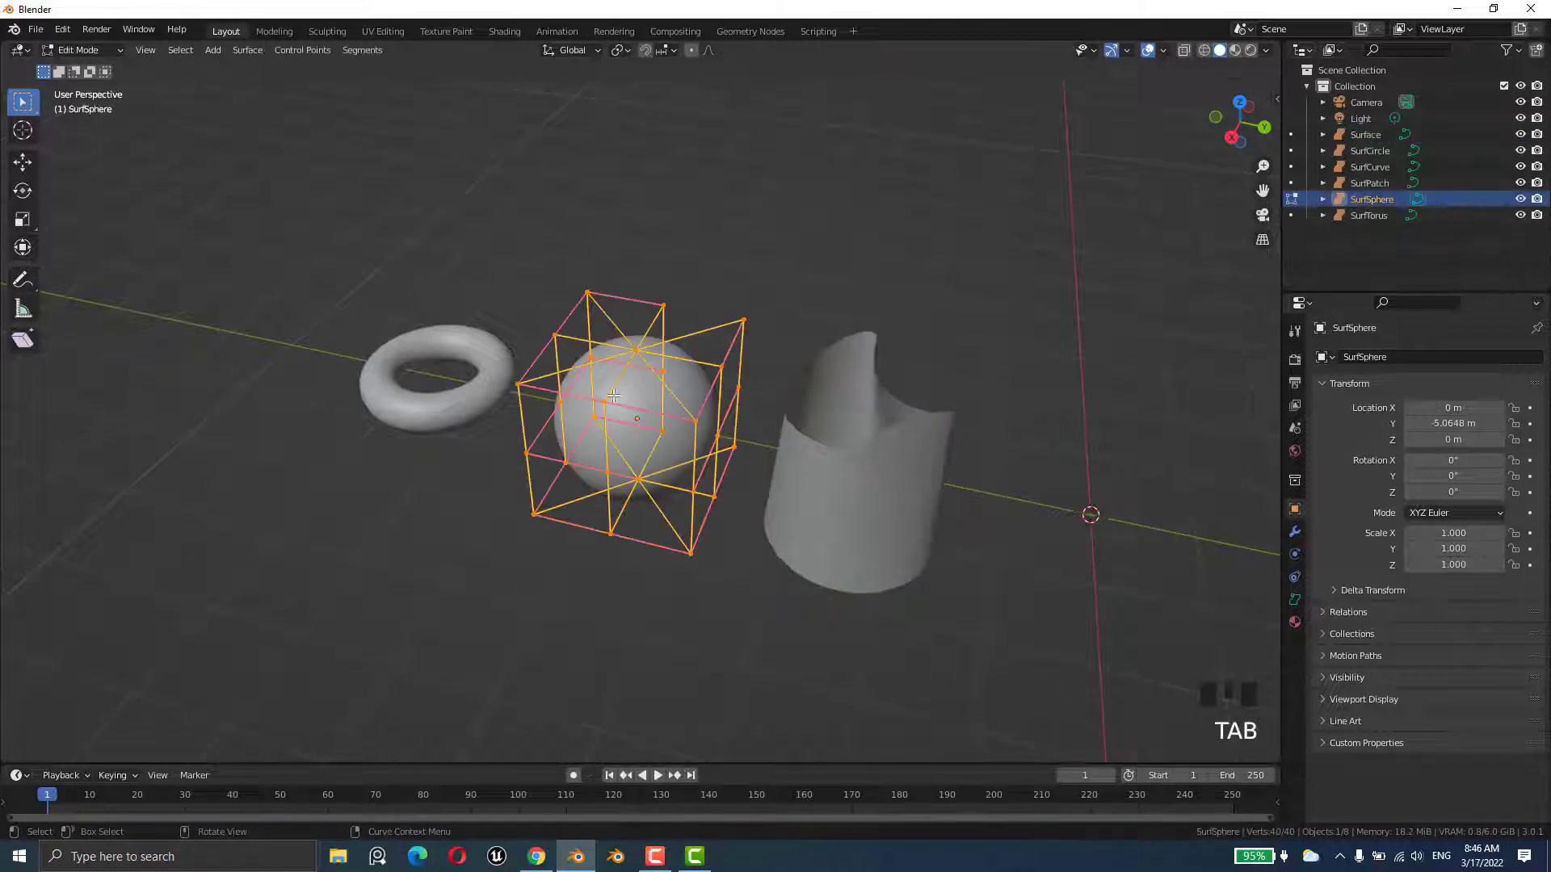
pyautogui.click(557, 333)
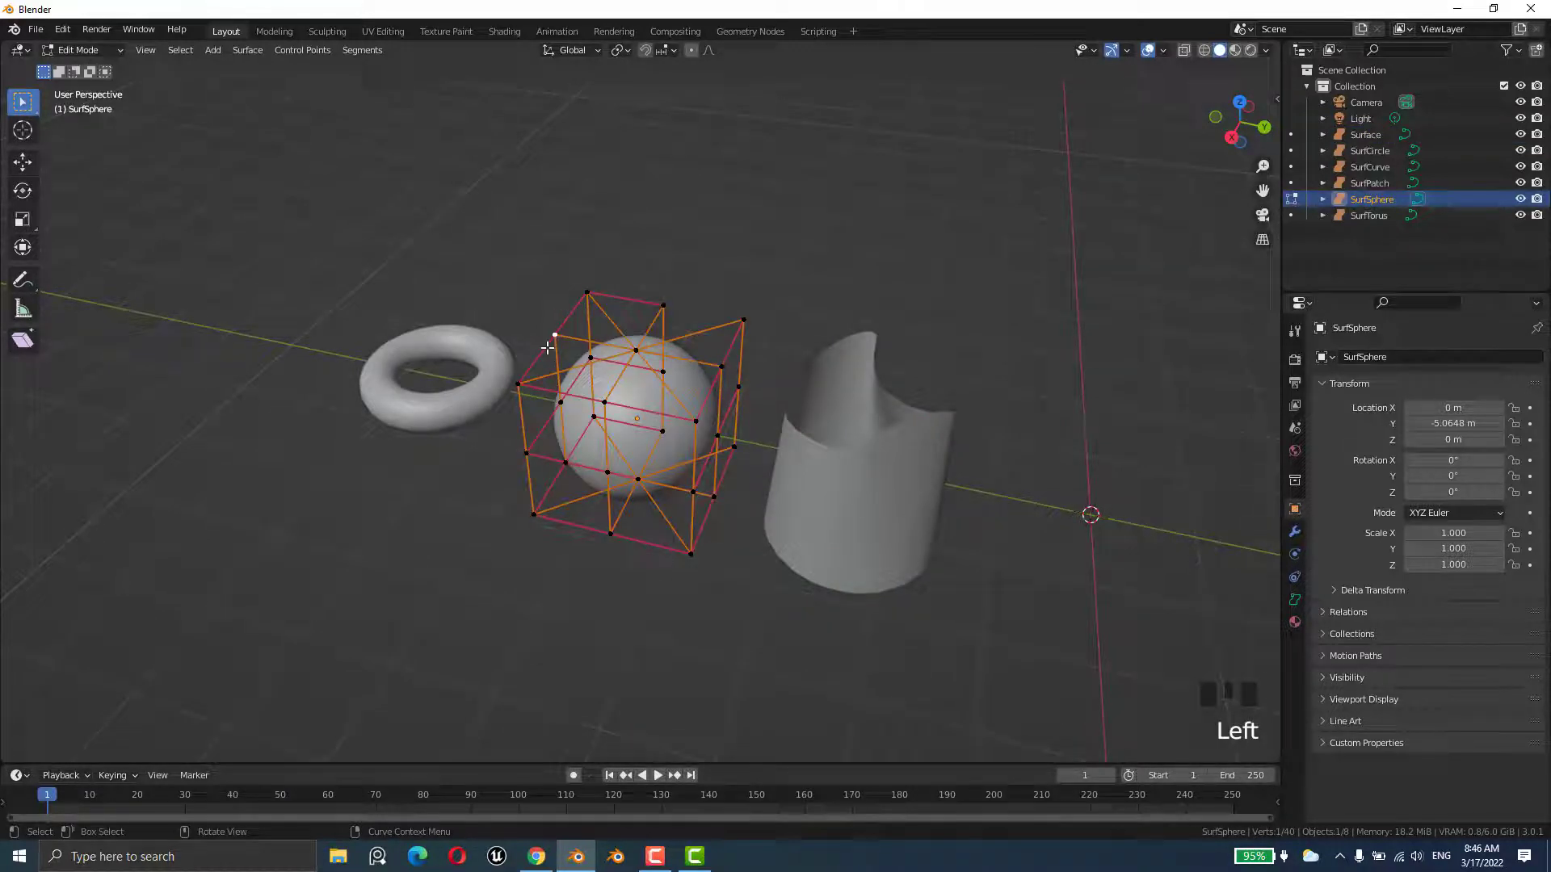
pyautogui.press('g')
pyautogui.click(518, 216)
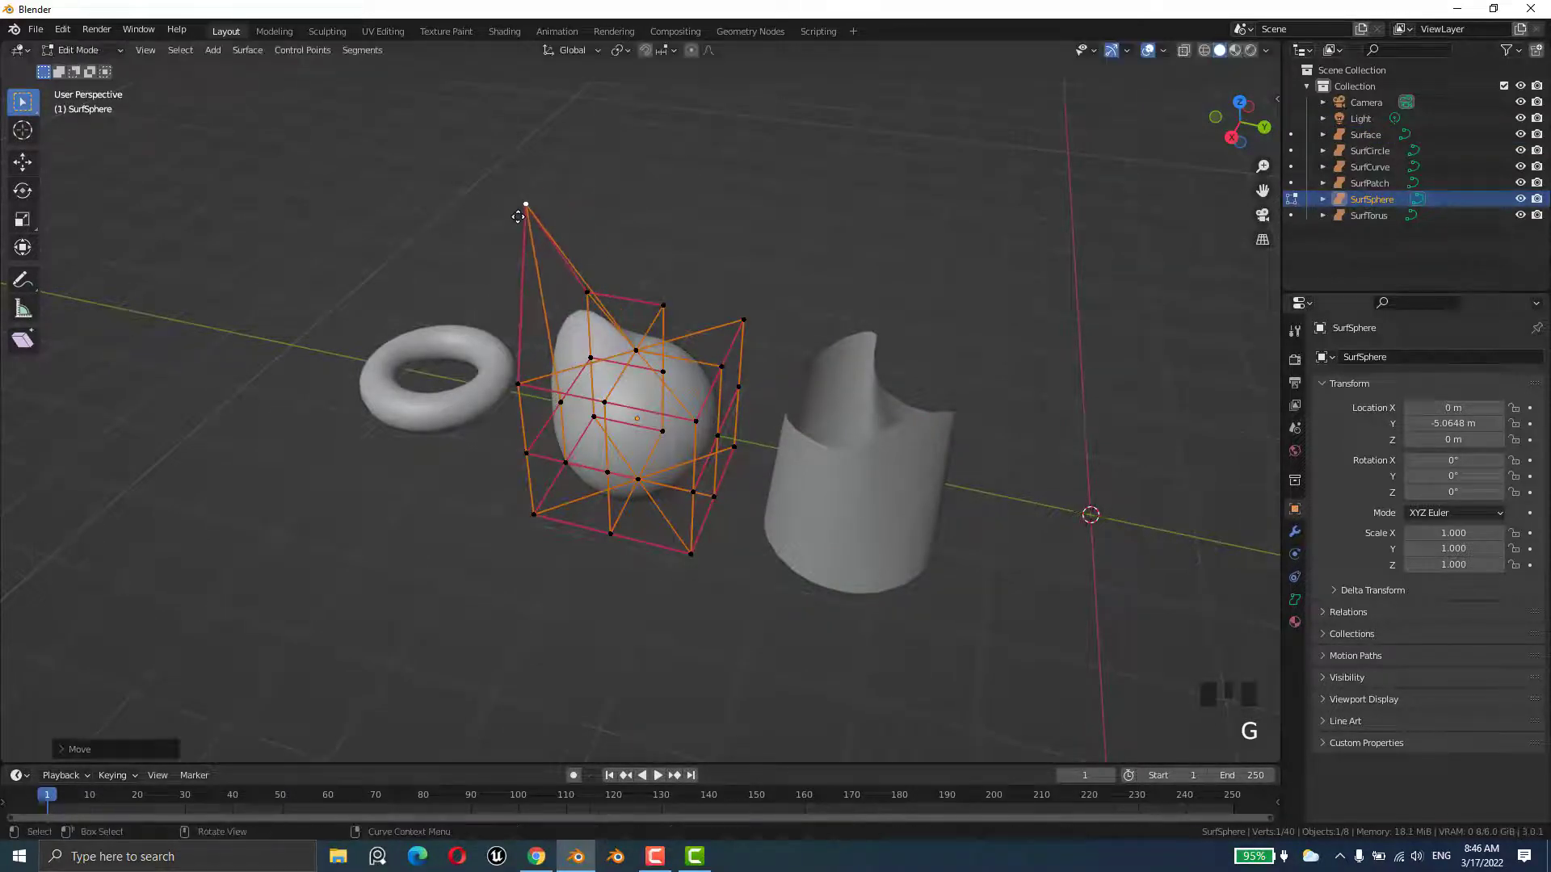
# - Raise three more sphere control points together for a tooth-like top, then exit Edit Mode
pyautogui.click(657, 306)
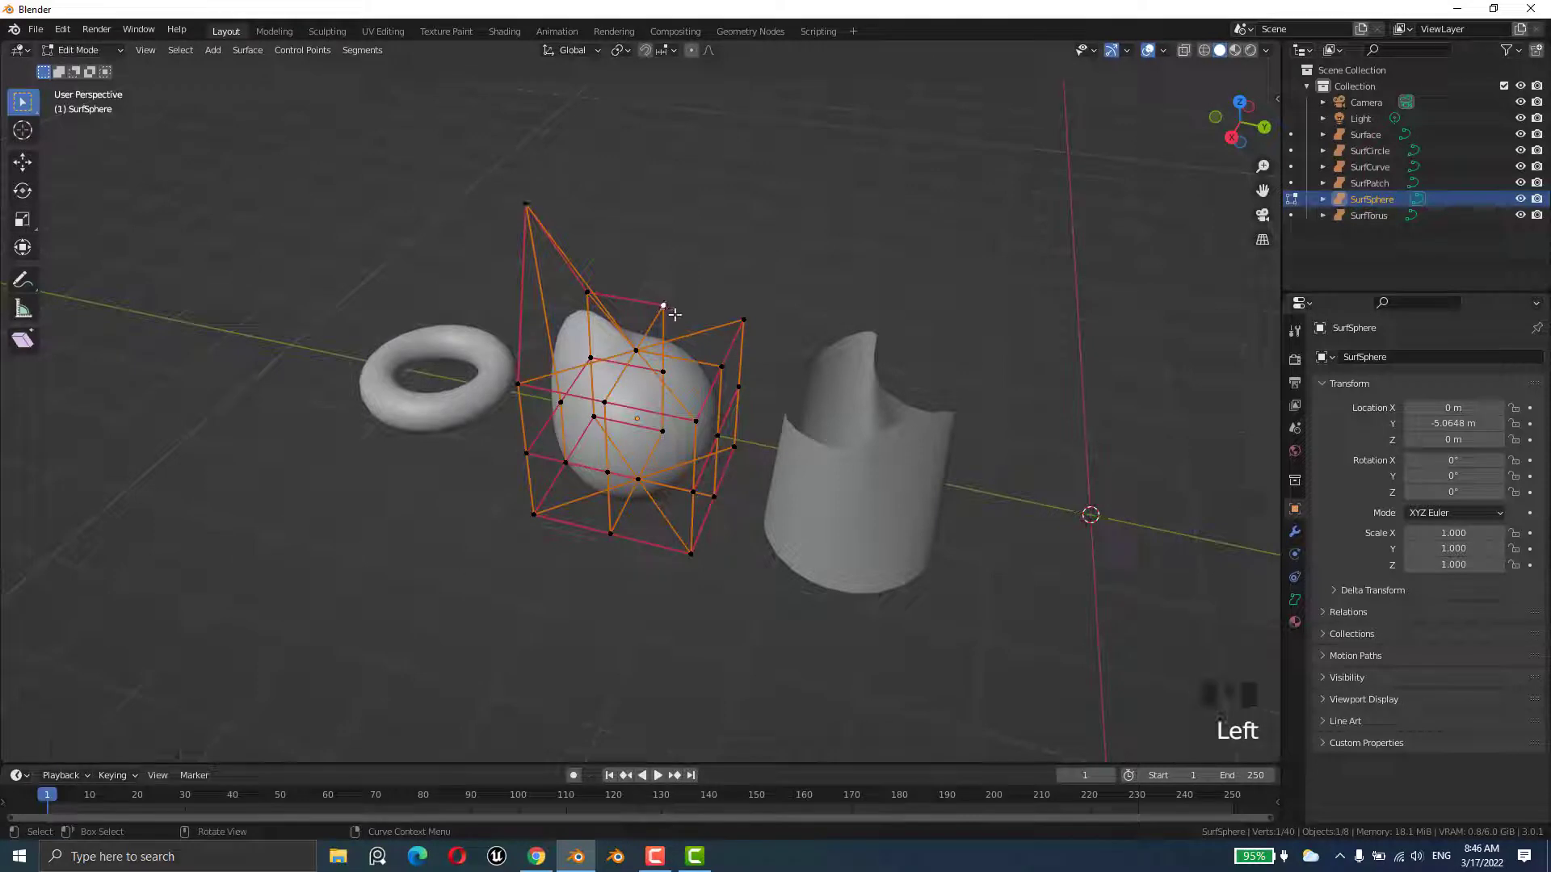
pyautogui.keyDown('shift'); pyautogui.click(741, 321); pyautogui.keyUp('shift')
pyautogui.keyDown('shift'); pyautogui.click(721, 368); pyautogui.keyUp('shift')
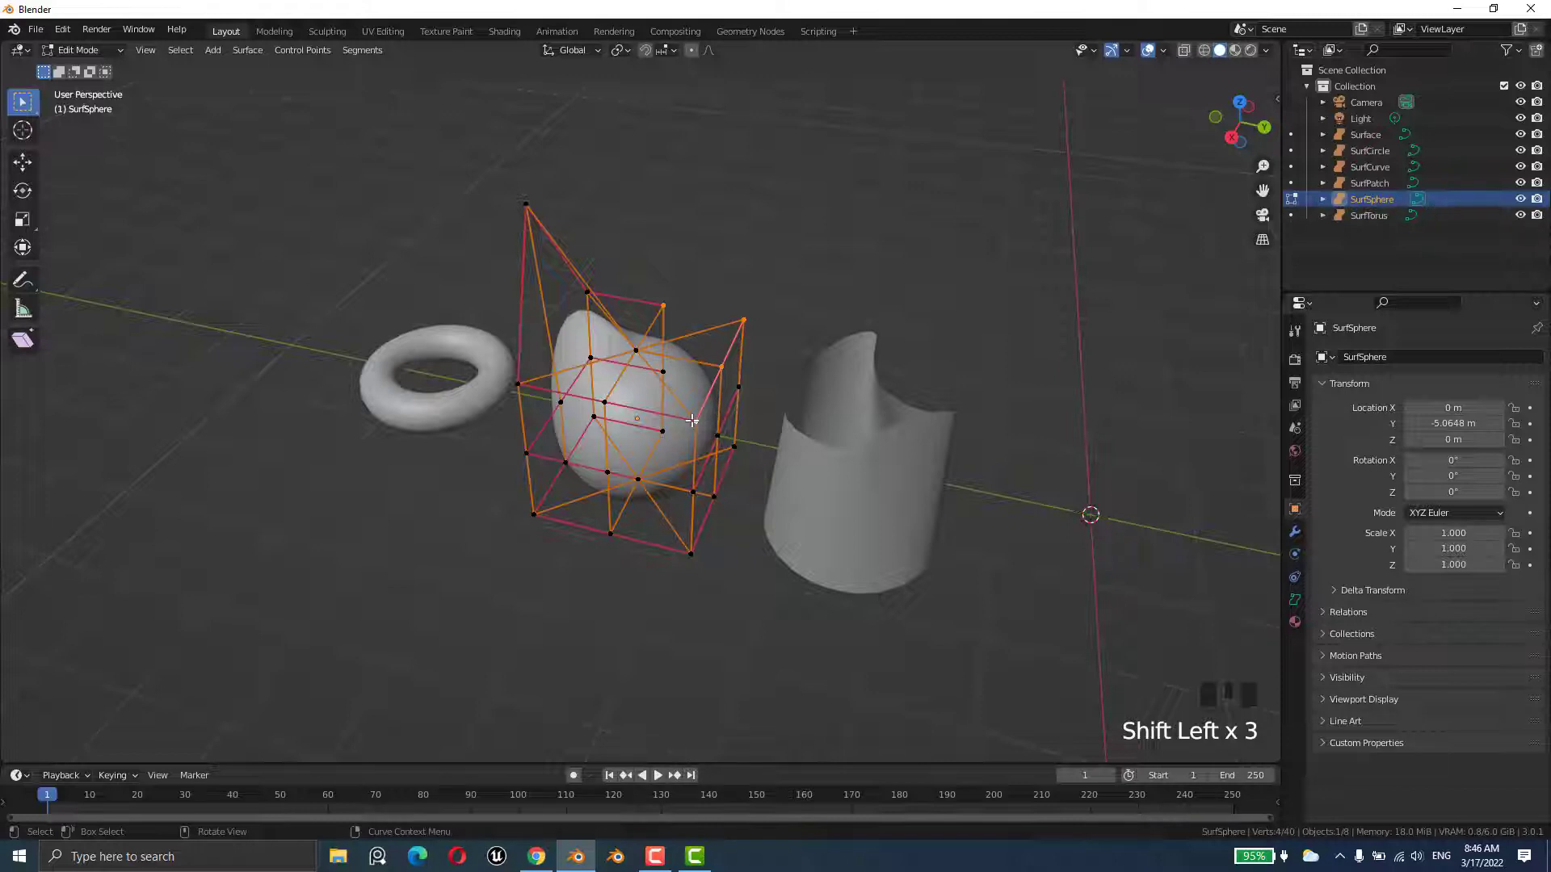
pyautogui.press('g')
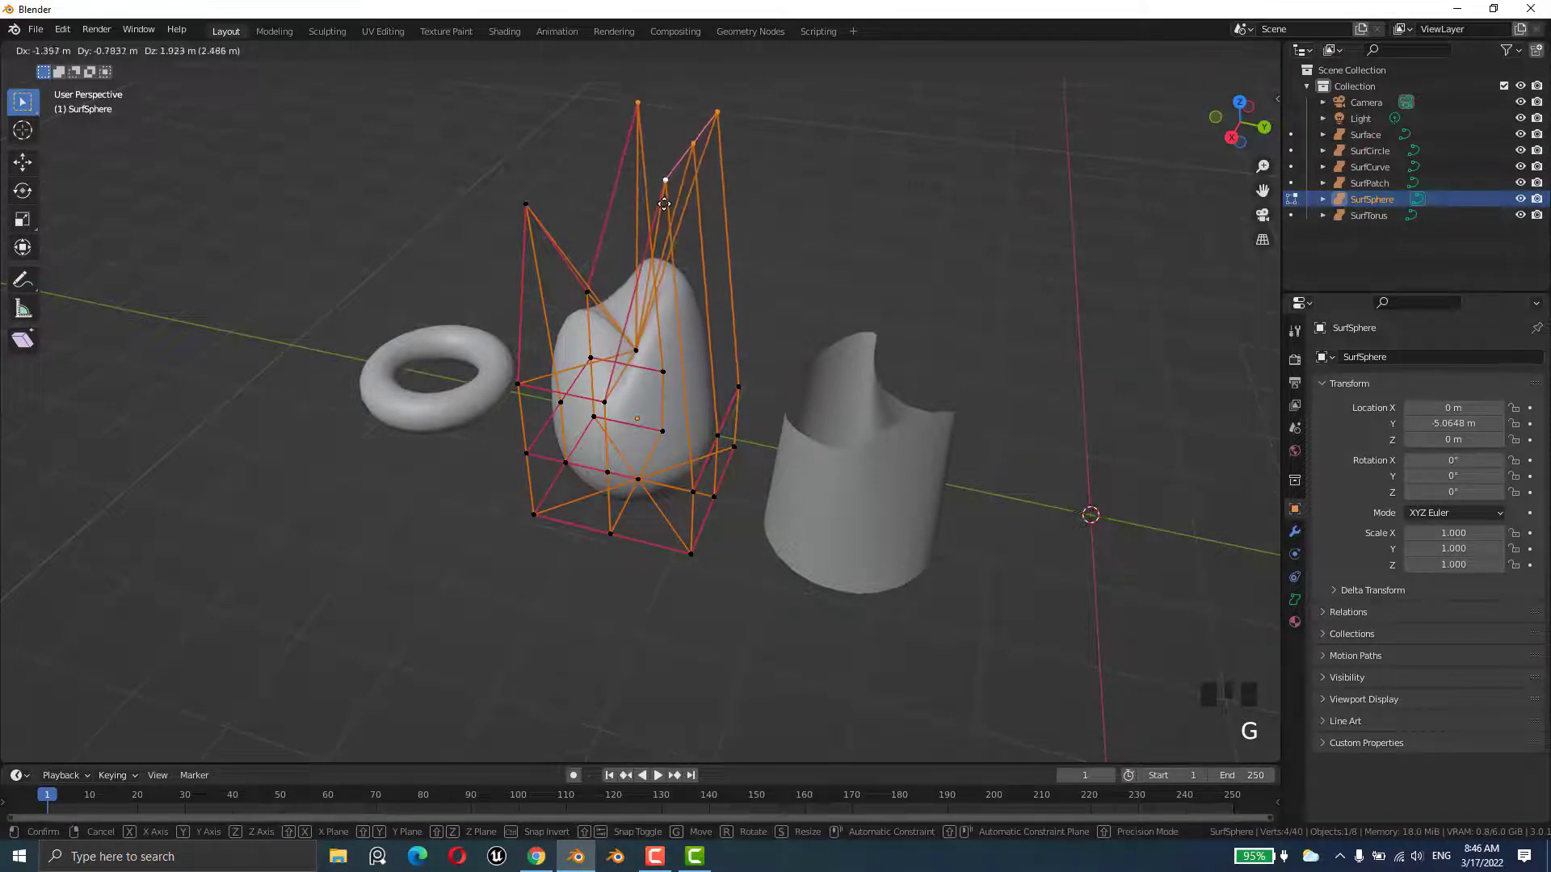
pyautogui.click(700, 228)
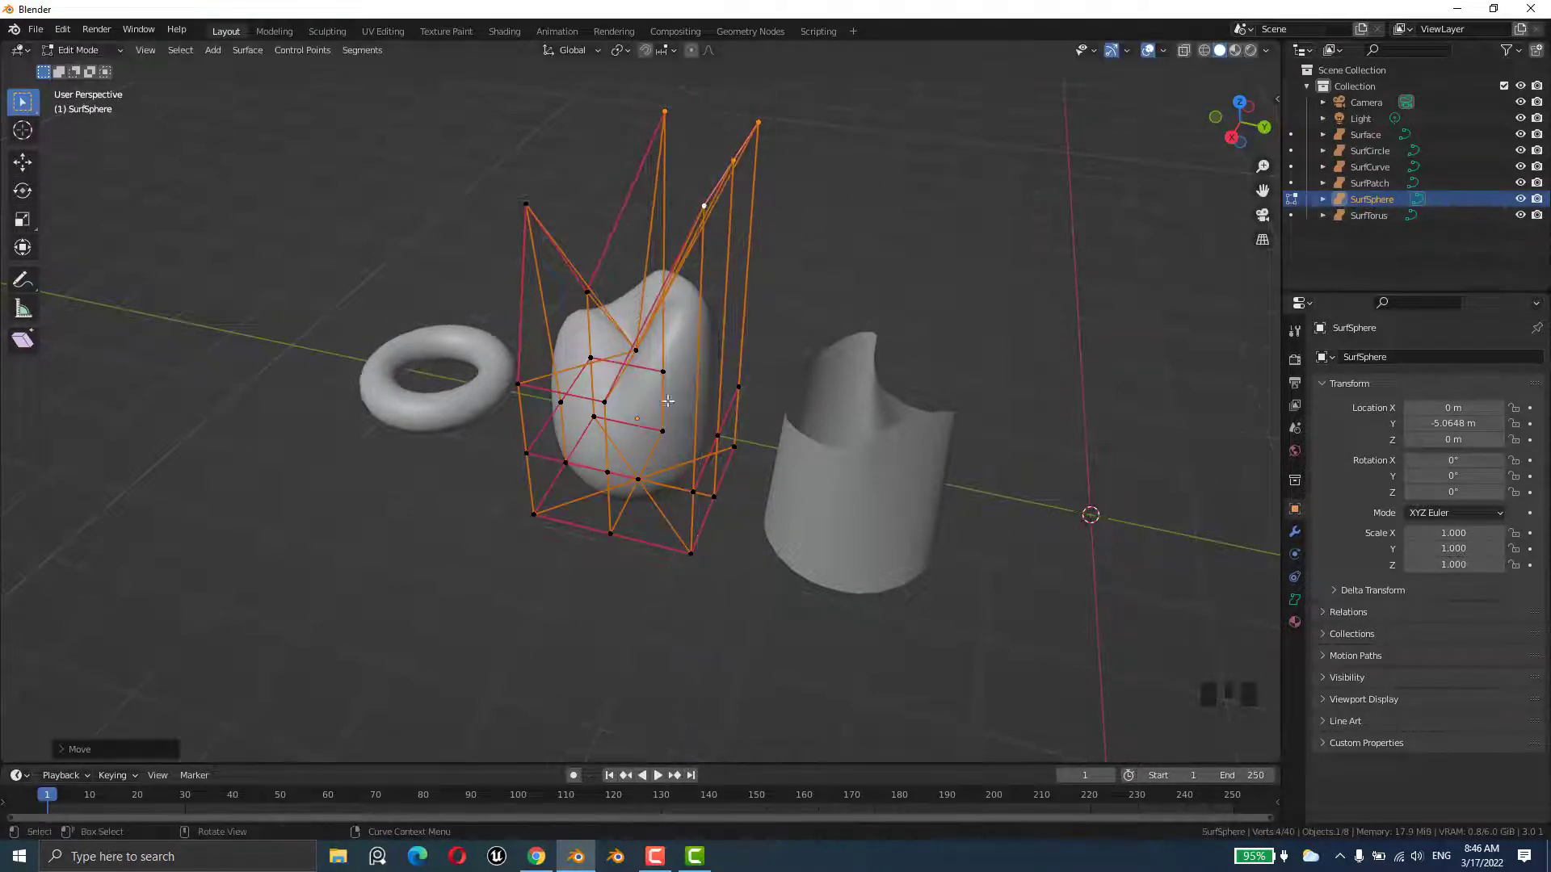
pyautogui.moveTo(667, 401); pyautogui.dragTo(652, 468, button='middle')
pyautogui.press('Tab')
# - Pull three SurfTorus control points upward into a pointed cone peak, then return to Object Mode
pyautogui.click(441, 412)
pyautogui.press('Tab')
pyautogui.click(594, 425)
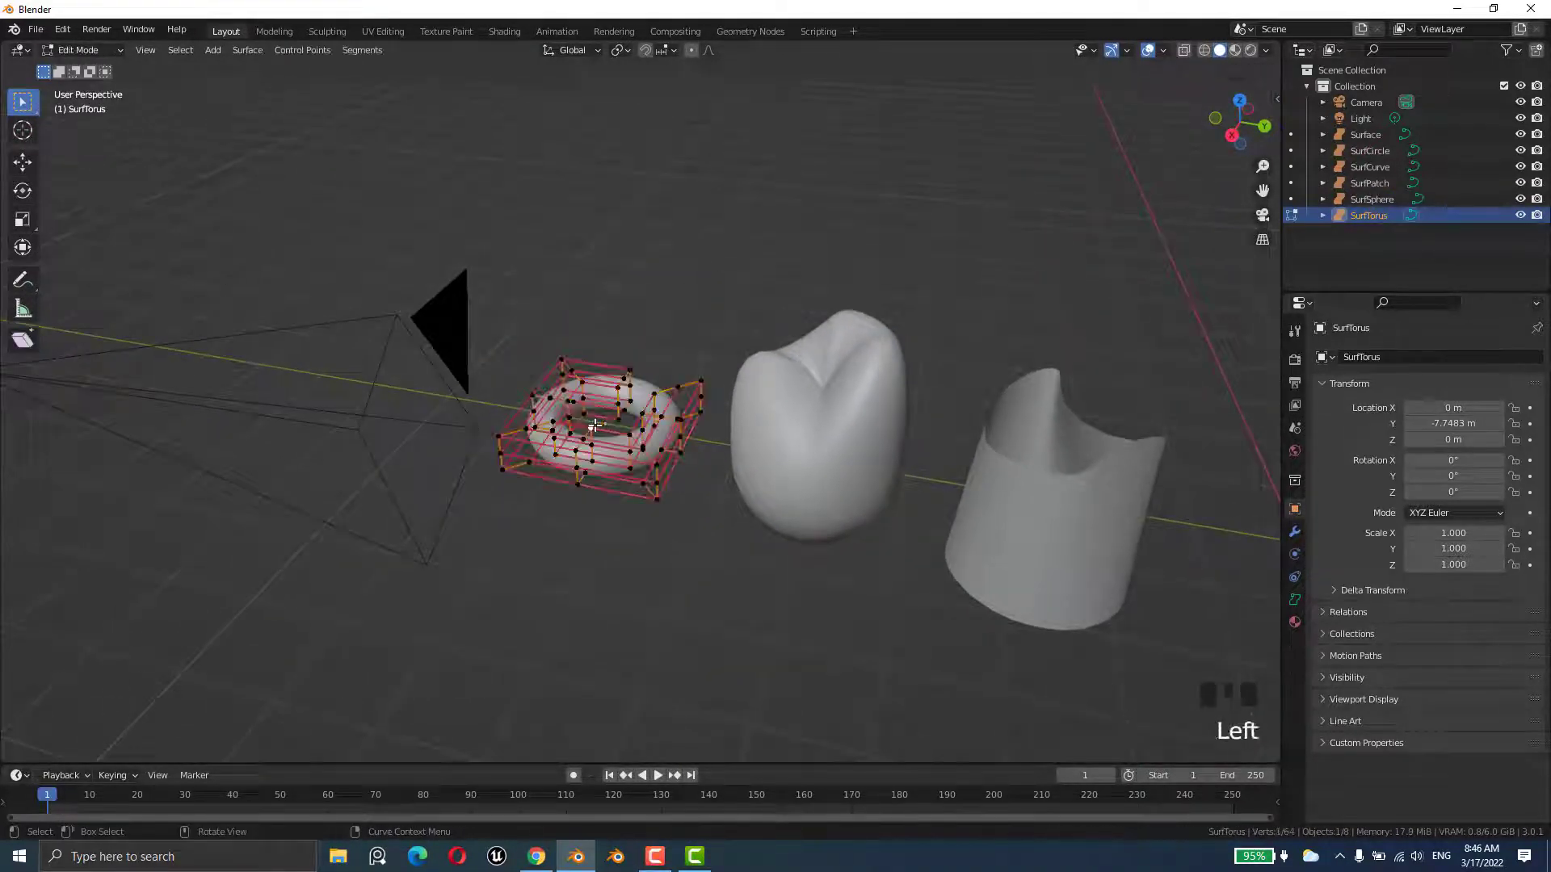
pyautogui.keyDown('shift'); pyautogui.click(631, 362); pyautogui.keyUp('shift')
pyautogui.keyDown('shift'); pyautogui.click(623, 377); pyautogui.keyUp('shift')
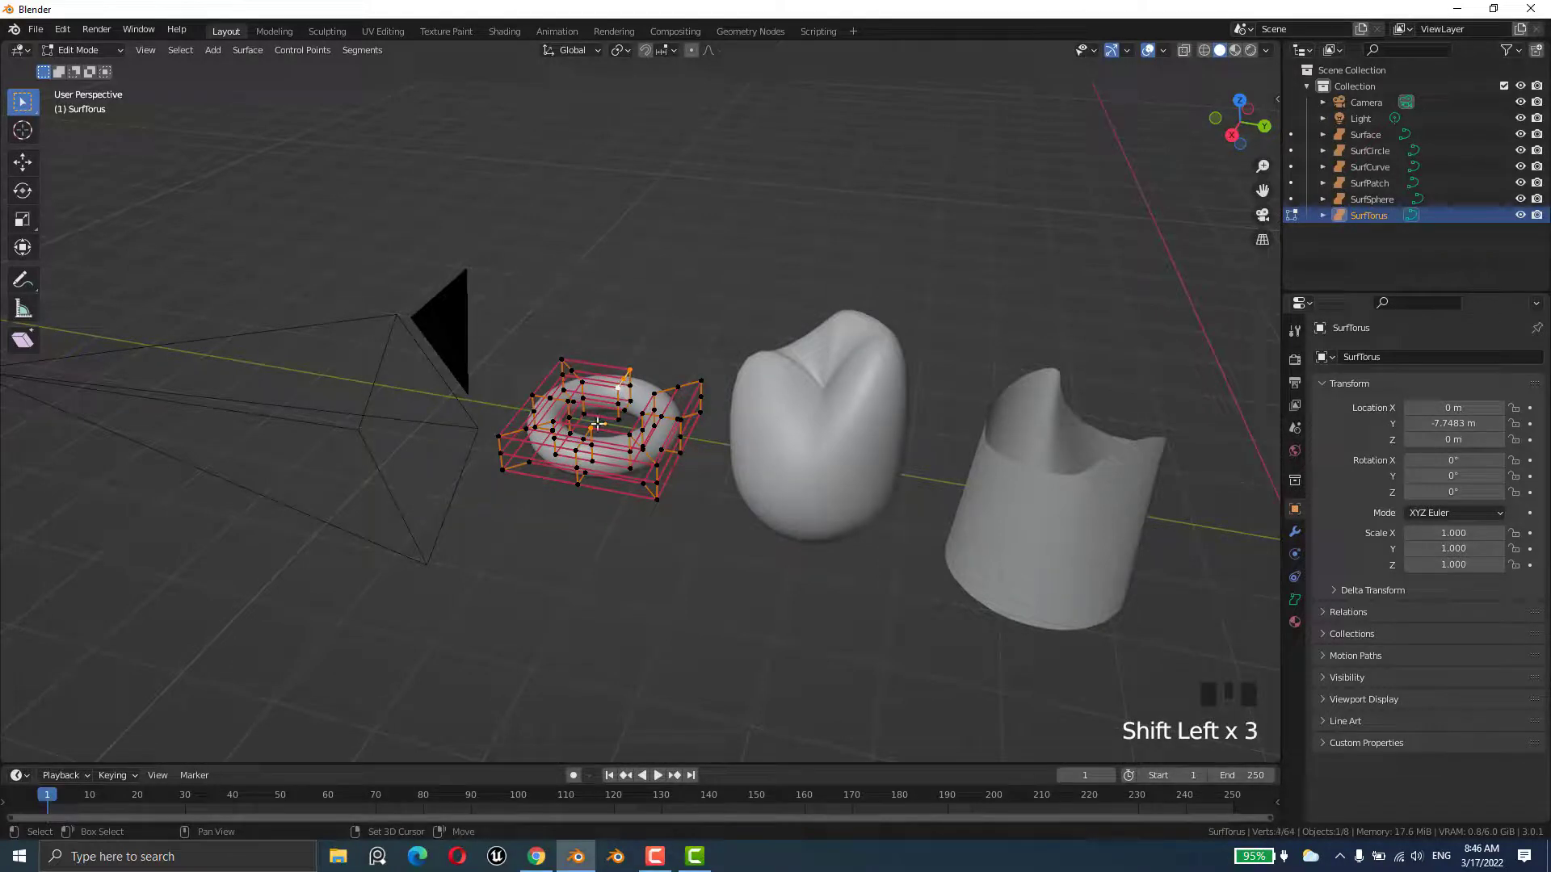
pyautogui.press('g')
pyautogui.click(611, 322)
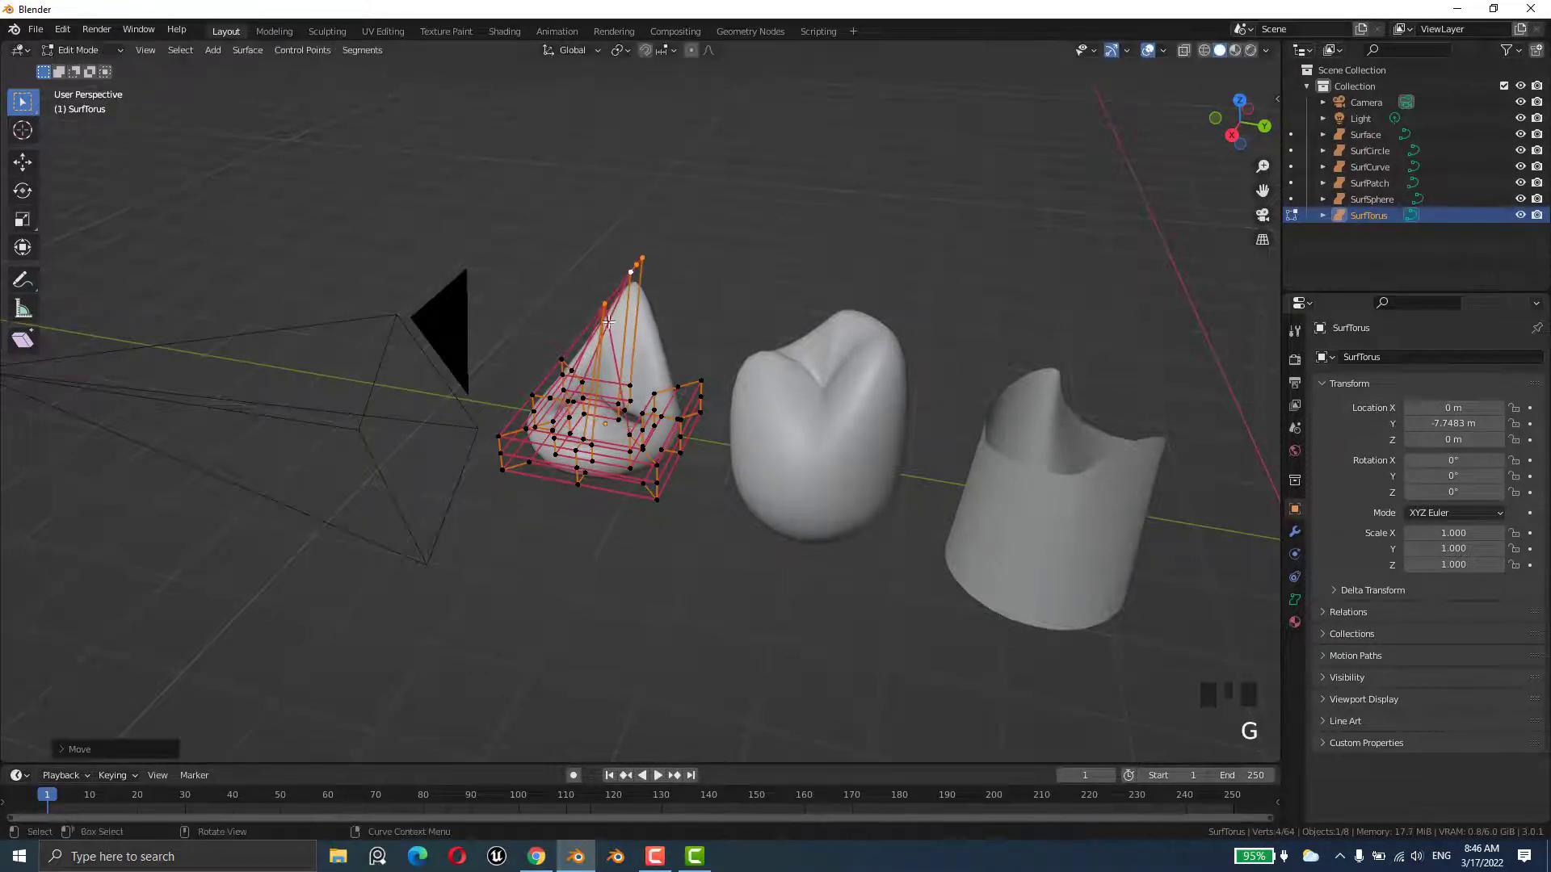
pyautogui.moveTo(687, 426); pyautogui.dragTo(701, 479, button='middle')
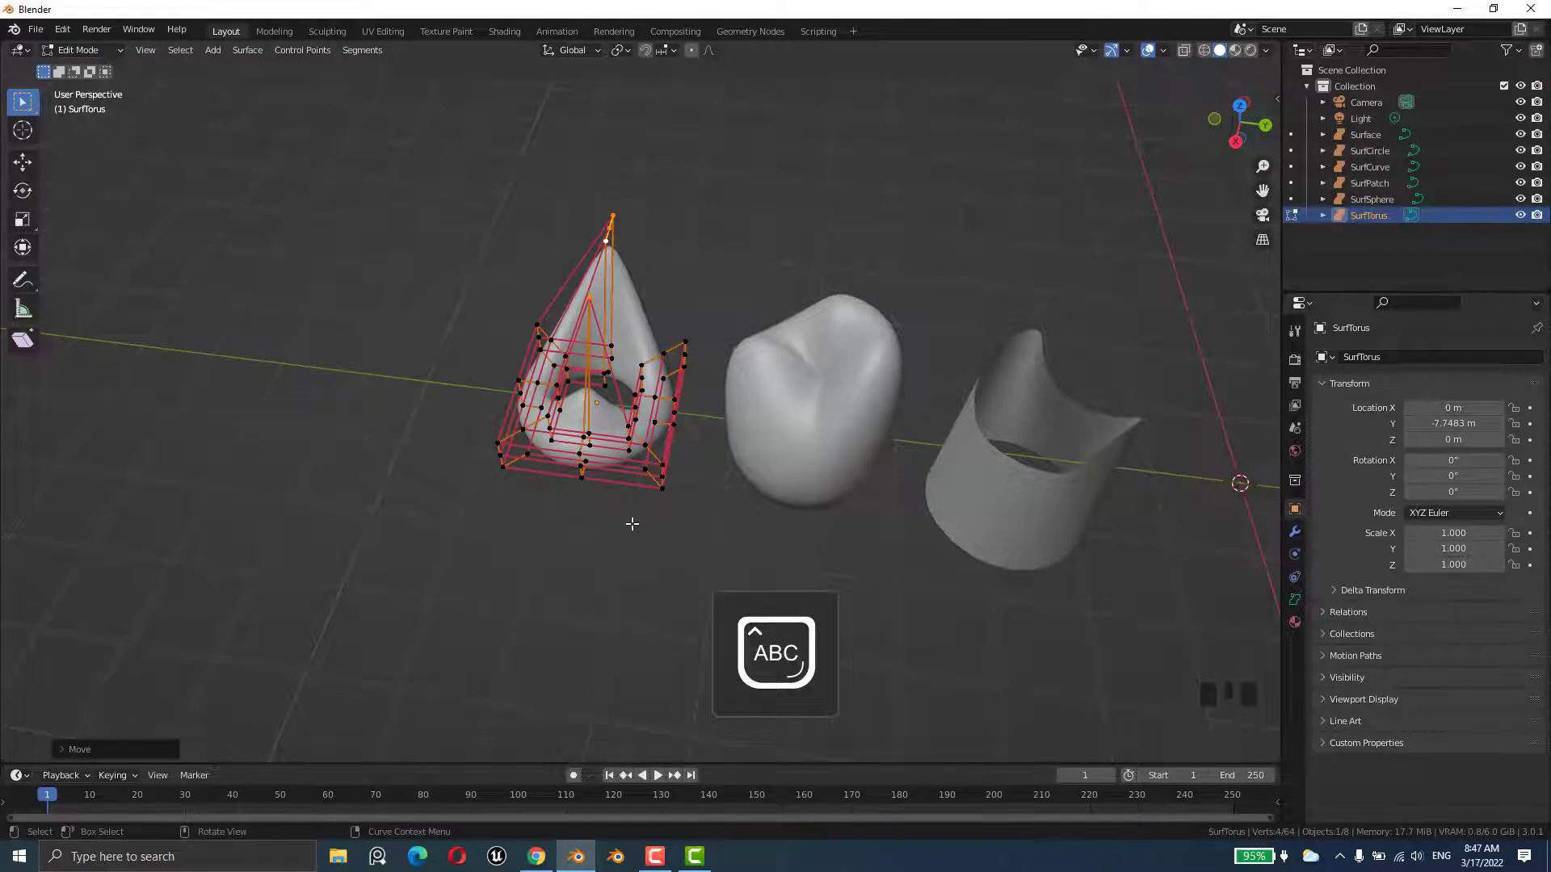
pyautogui.press('Tab')
pyautogui.moveTo(623, 581)
pyautogui.mouseDown(button='middle')
pyautogui.moveTo(710, 540)
pyautogui.moveTo(770, 579)
pyautogui.moveTo(686, 623)
pyautogui.moveTo(622, 554)
pyautogui.mouseUp(button='middle')
pyautogui.keyDown('shift'); pyautogui.moveTo(862, 488); pyautogui.dragTo(287, 391, button='middle'); pyautogui.keyUp('shift')
# - Enter Edit Mode on SurfPatch and raise two corner control points together
pyautogui.scroll(-3, 774, 404)
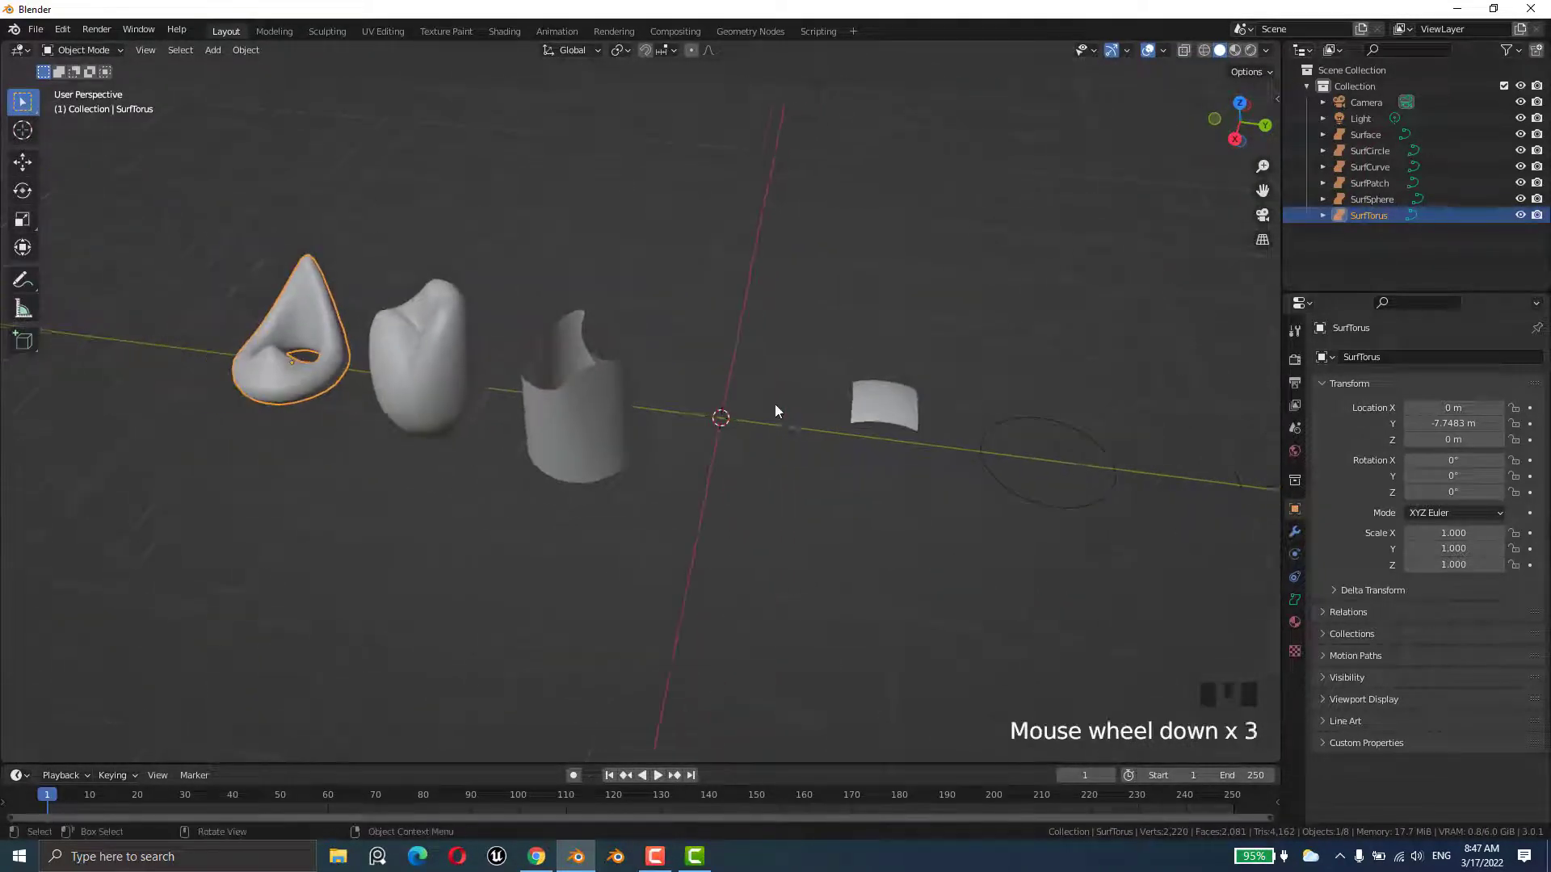
pyautogui.keyDown('shift'); pyautogui.moveTo(773, 404); pyautogui.dragTo(648, 469, button='middle'); pyautogui.keyUp('shift')
pyautogui.click(648, 467)
pyautogui.scroll(5, 651, 466)
pyautogui.press('Tab')
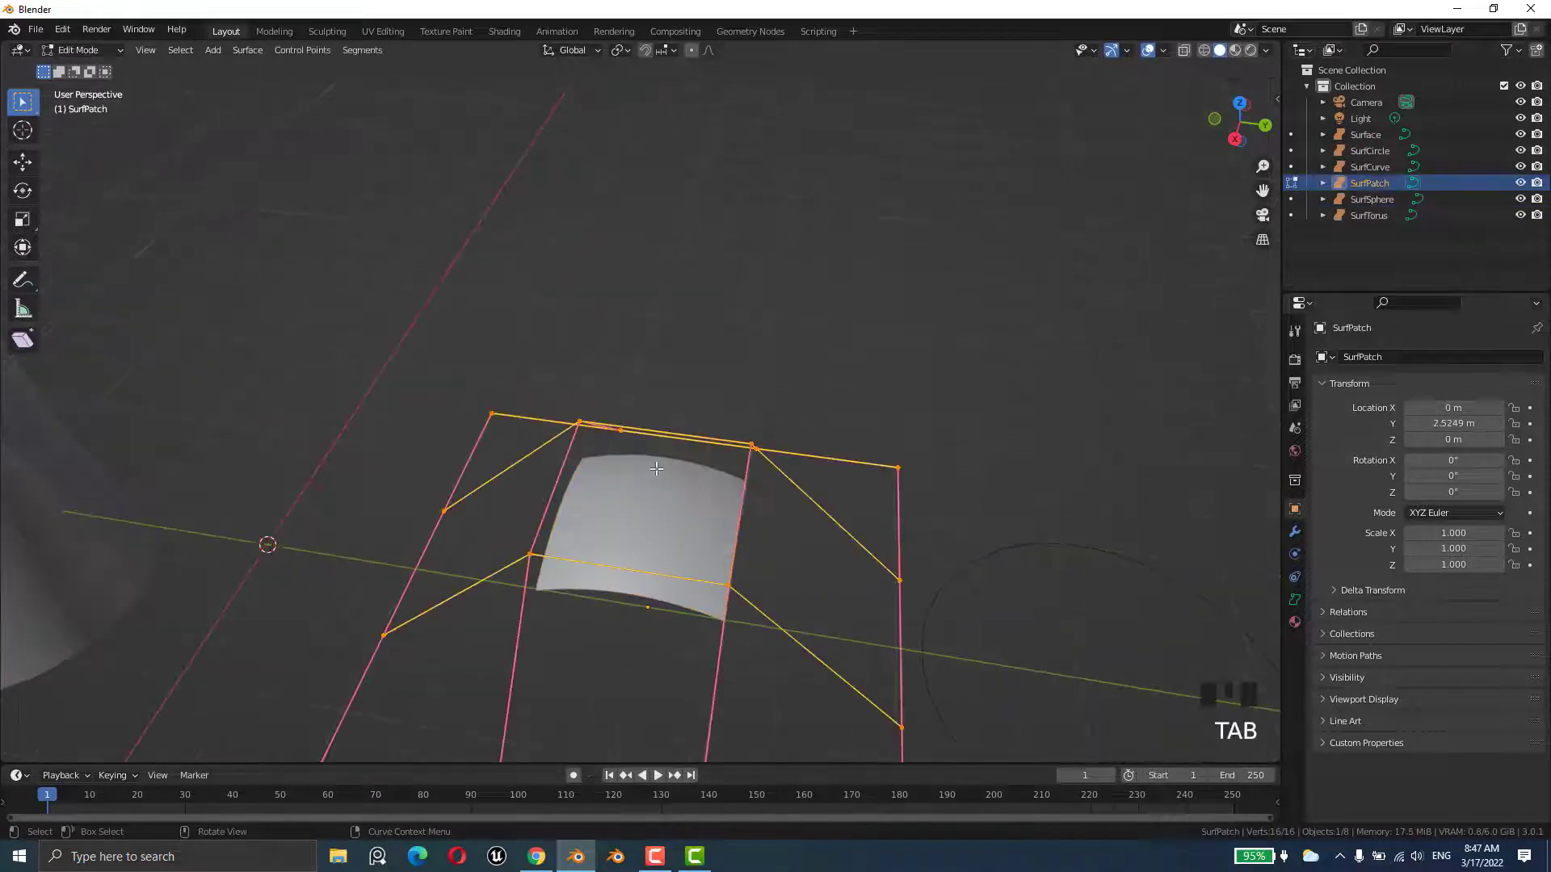
pyautogui.scroll(-4, 727, 438)
pyautogui.click(774, 435)
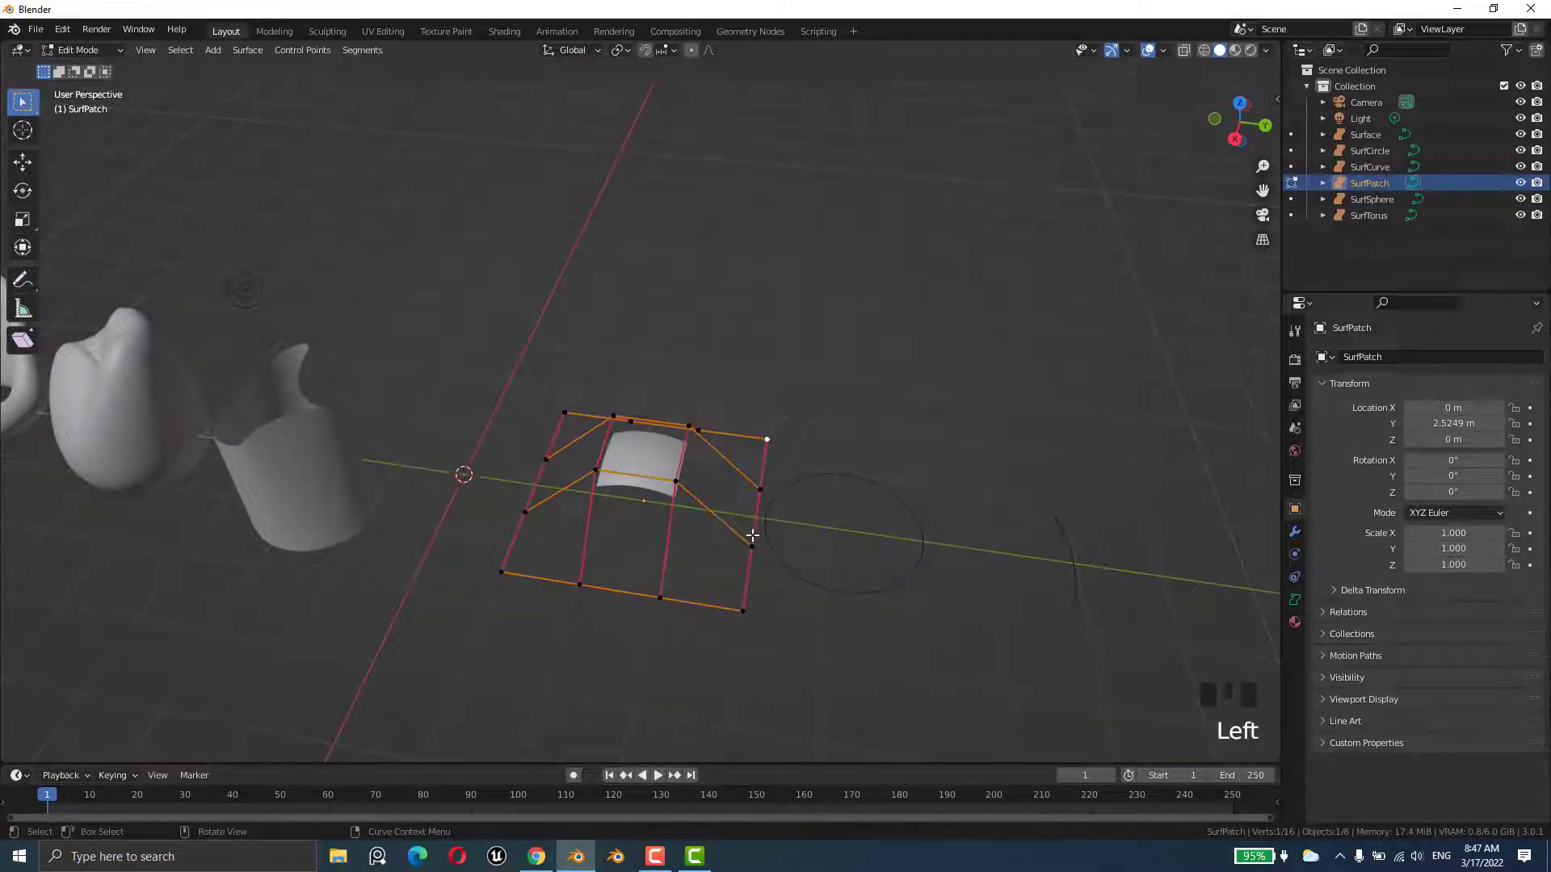
pyautogui.keyDown('shift'); pyautogui.click(502, 570); pyautogui.keyUp('shift')
pyautogui.press('g')
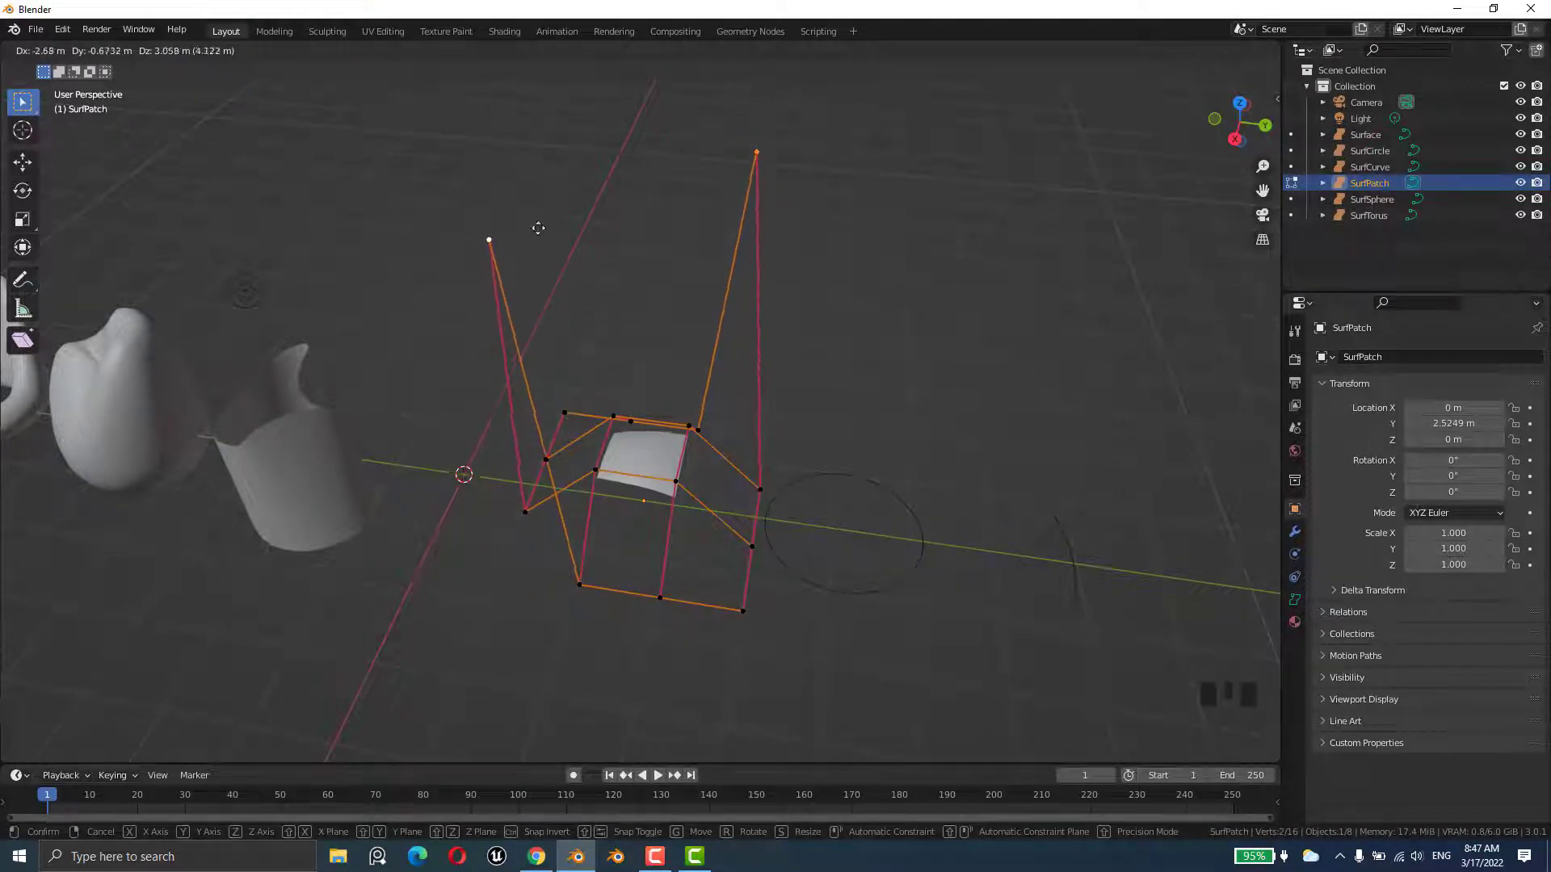
pyautogui.click(517, 169)
# - Lift the two SurfPatch corner points even higher
pyautogui.moveTo(644, 414)
pyautogui.mouseDown(button='middle')
pyautogui.moveTo(565, 420)
pyautogui.moveTo(656, 414)
pyautogui.mouseUp(button='middle')
pyautogui.scroll(-5, 656, 414)
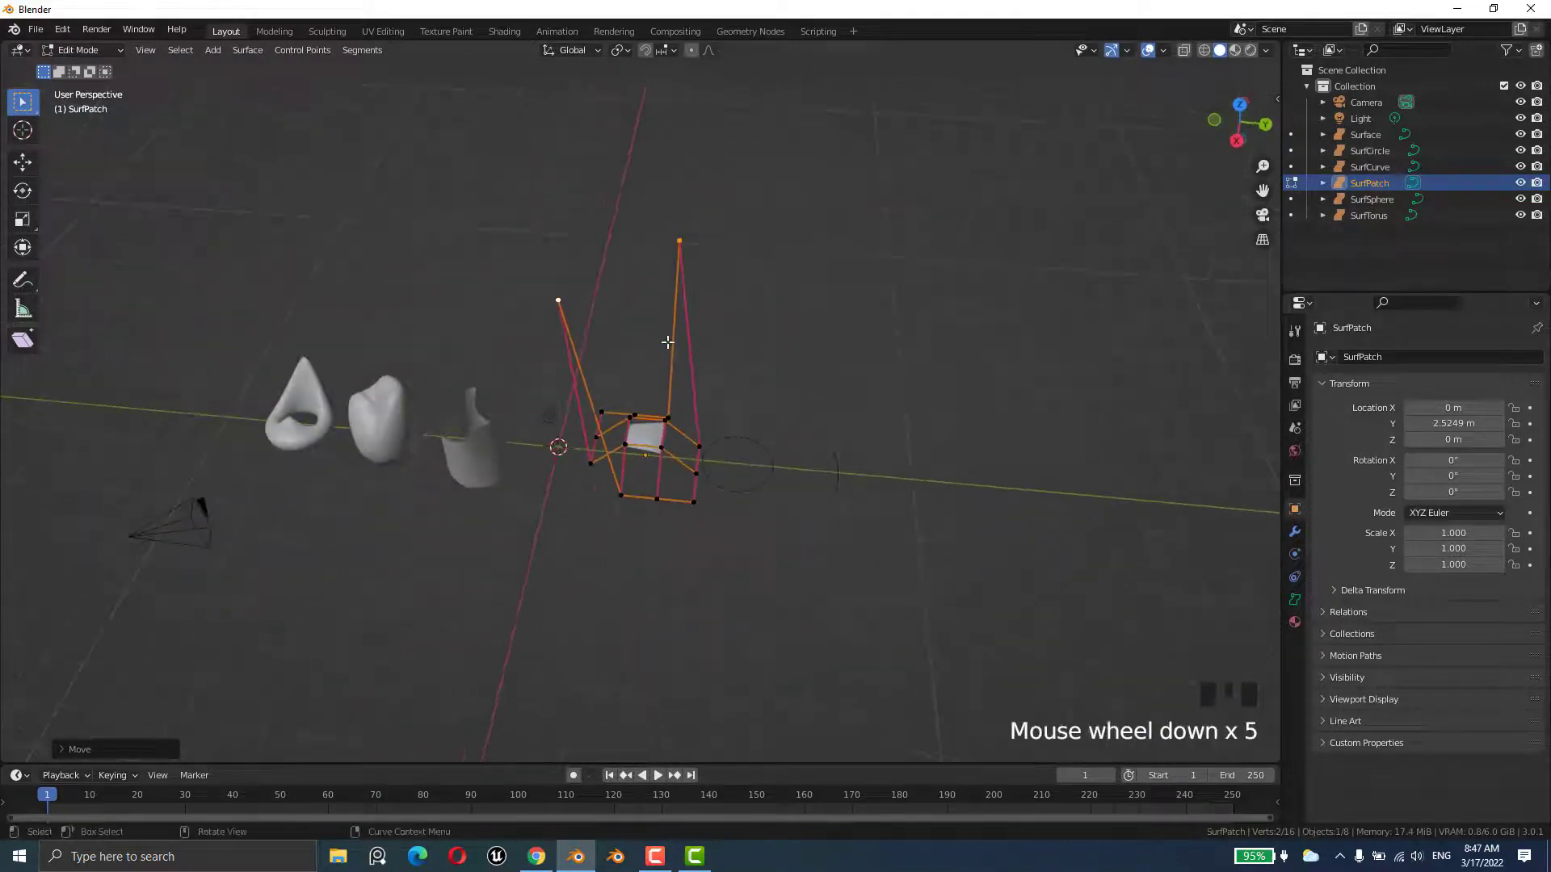
pyautogui.press('g')
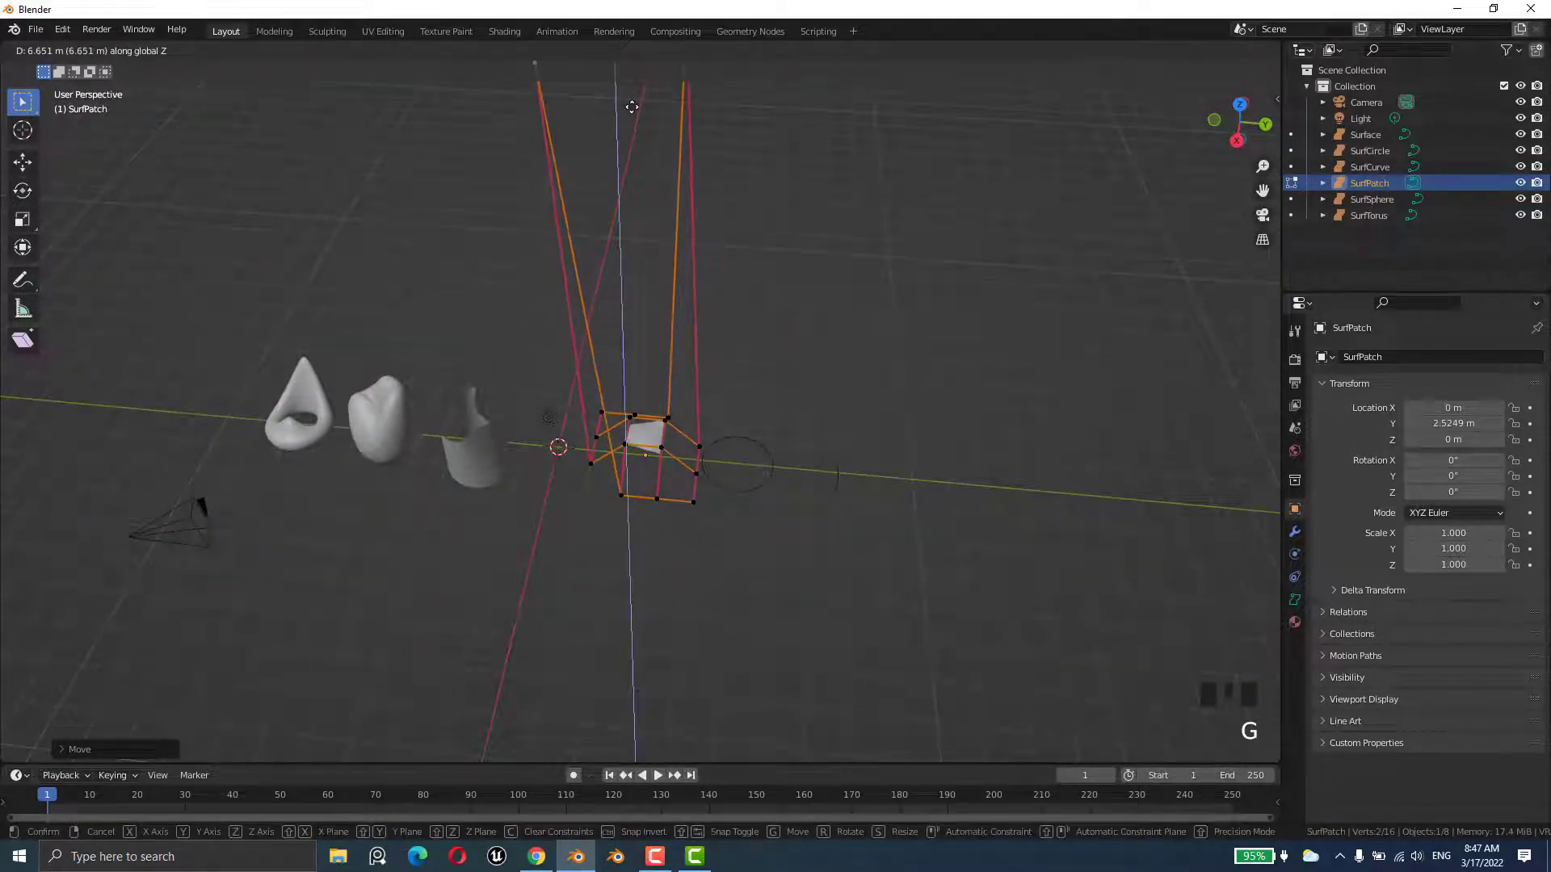
pyautogui.click(621, 144)
pyautogui.scroll(9, 613, 605)
# - Leave the patch, edit SurfCurve, and move its top end point up and left
pyautogui.press('Tab')
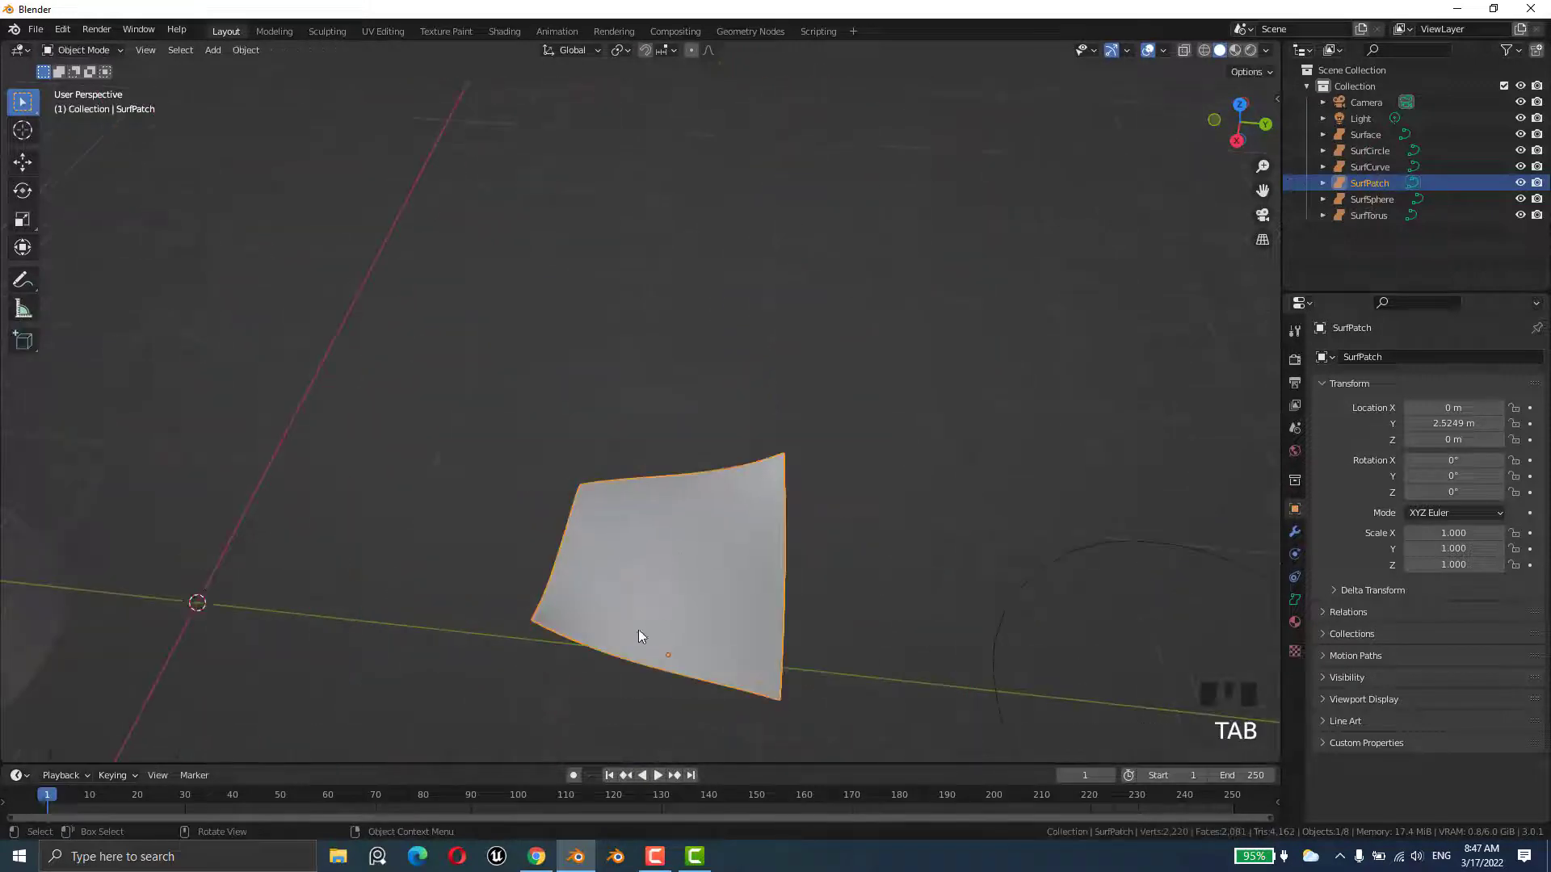
pyautogui.moveTo(638, 628); pyautogui.dragTo(657, 512, button='middle')
pyautogui.scroll(-5, 814, 544)
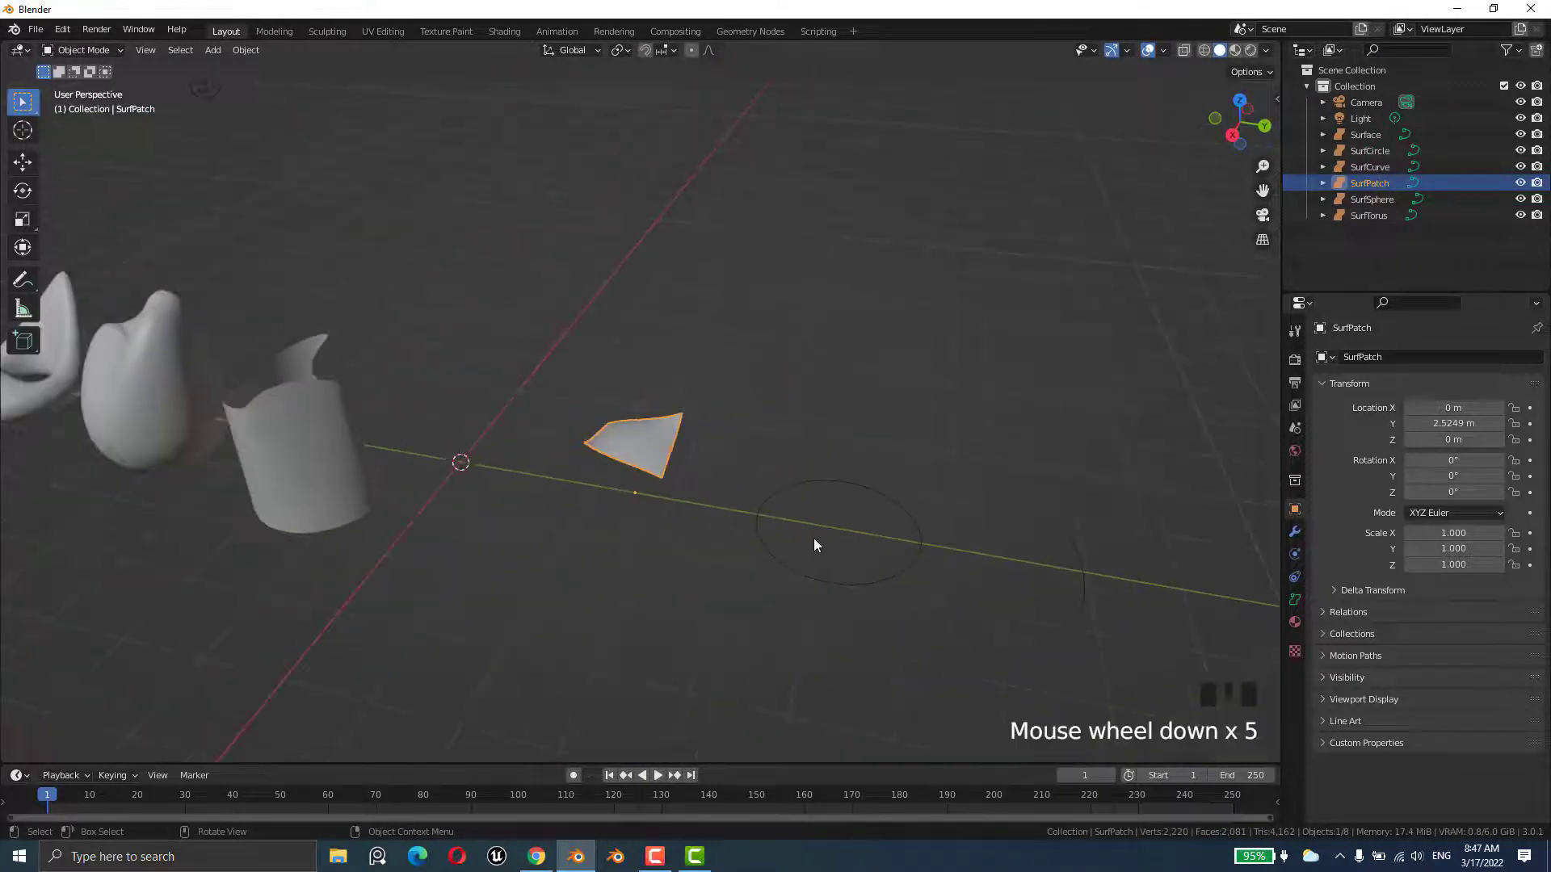
pyautogui.moveTo(814, 544); pyautogui.dragTo(657, 512, button='middle')
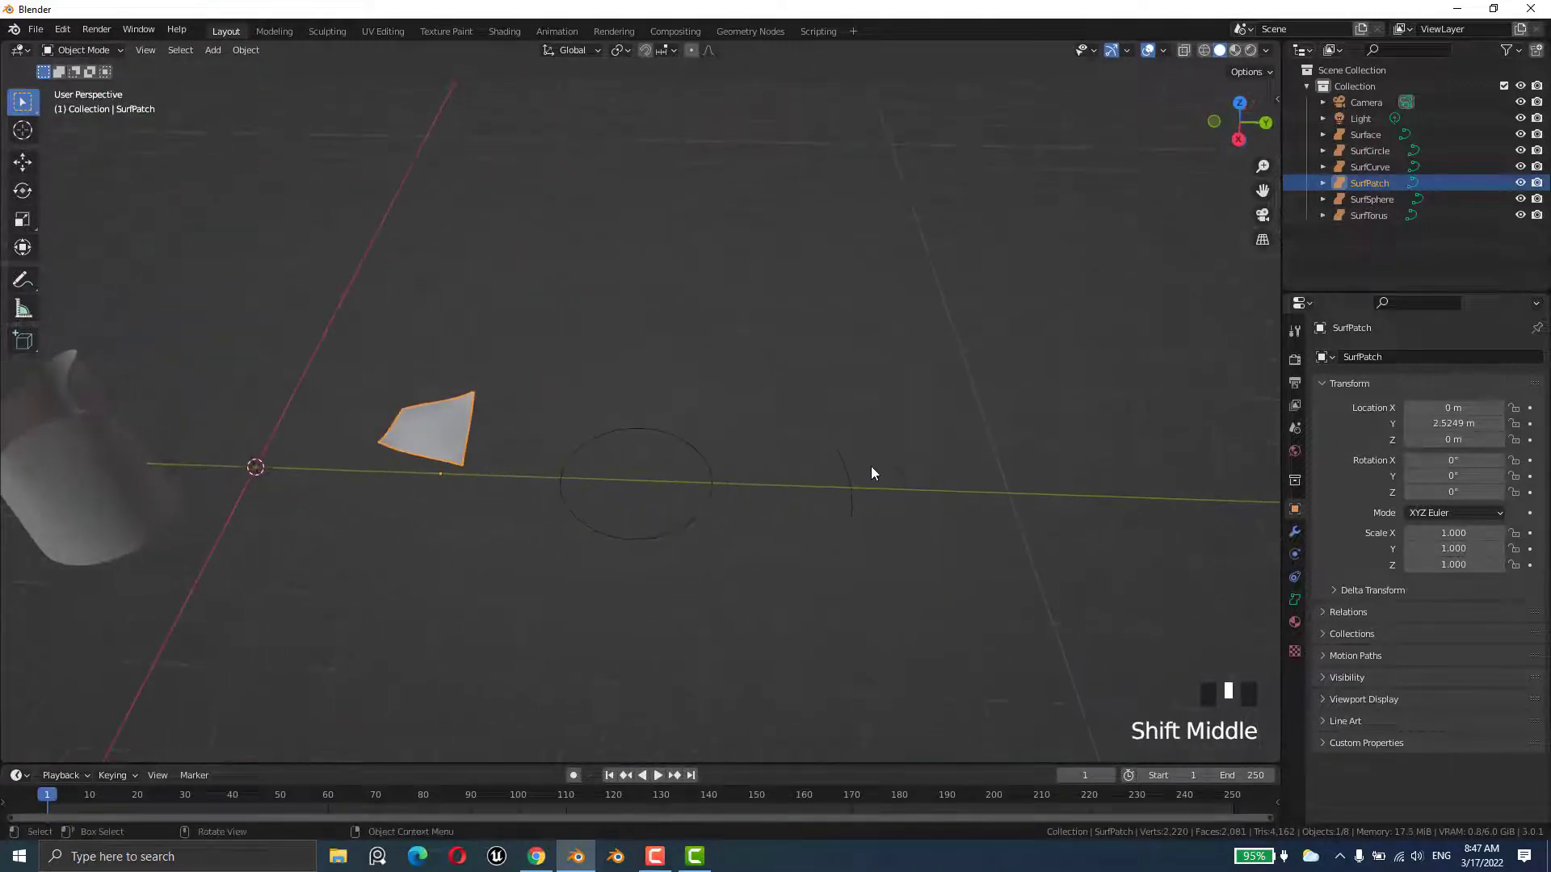
pyautogui.click(850, 471)
pyautogui.keyDown('shift'); pyautogui.moveTo(850, 466); pyautogui.dragTo(705, 497, button='middle'); pyautogui.keyUp('shift')
pyautogui.scroll(2, 705, 499)
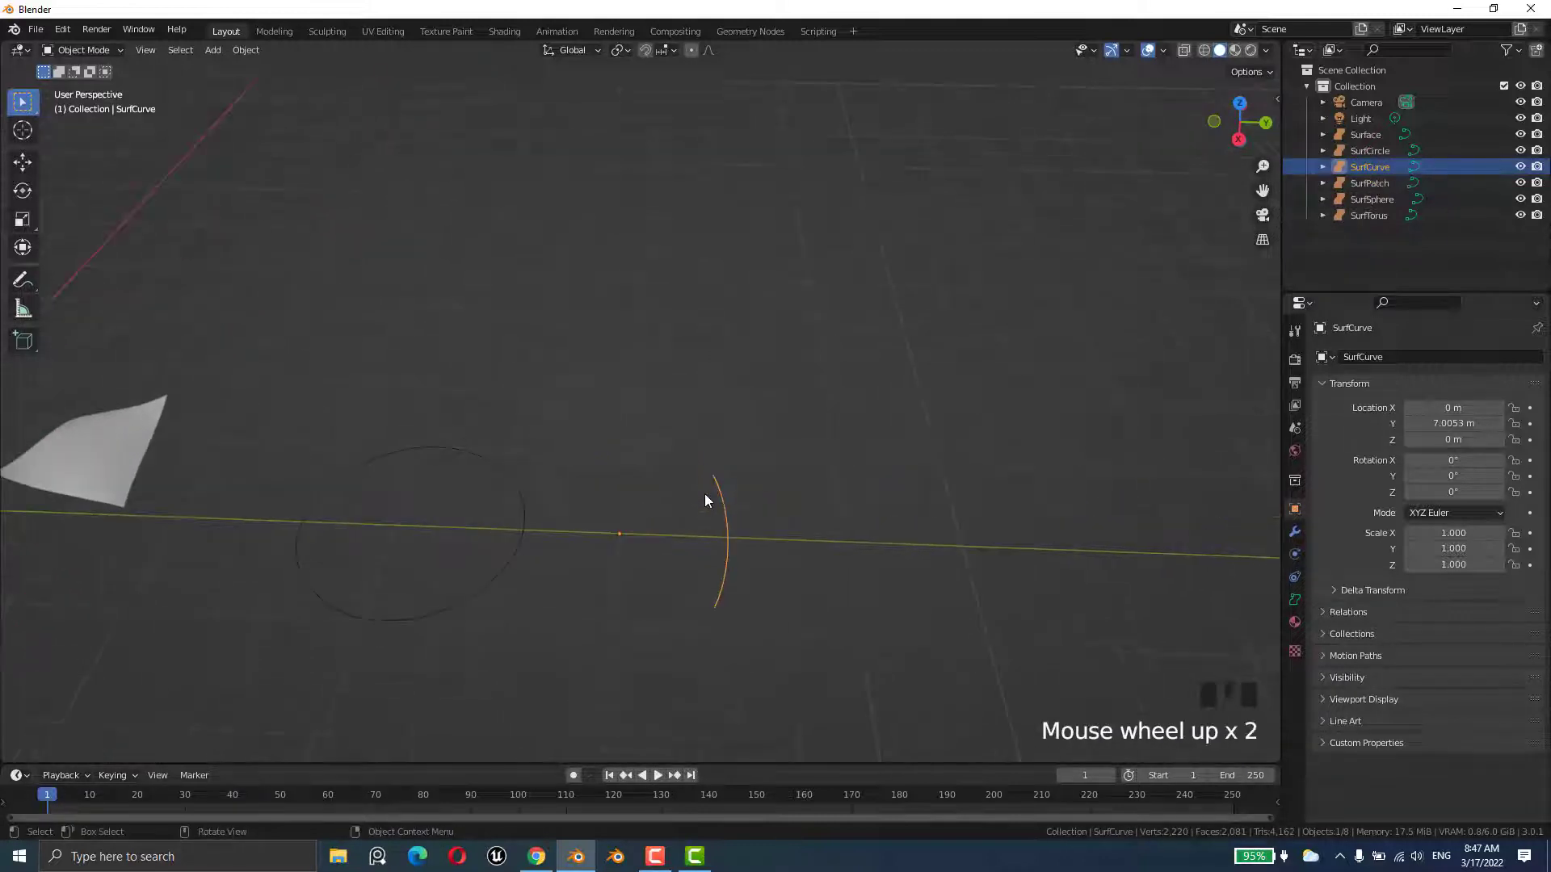
pyautogui.press('Tab')
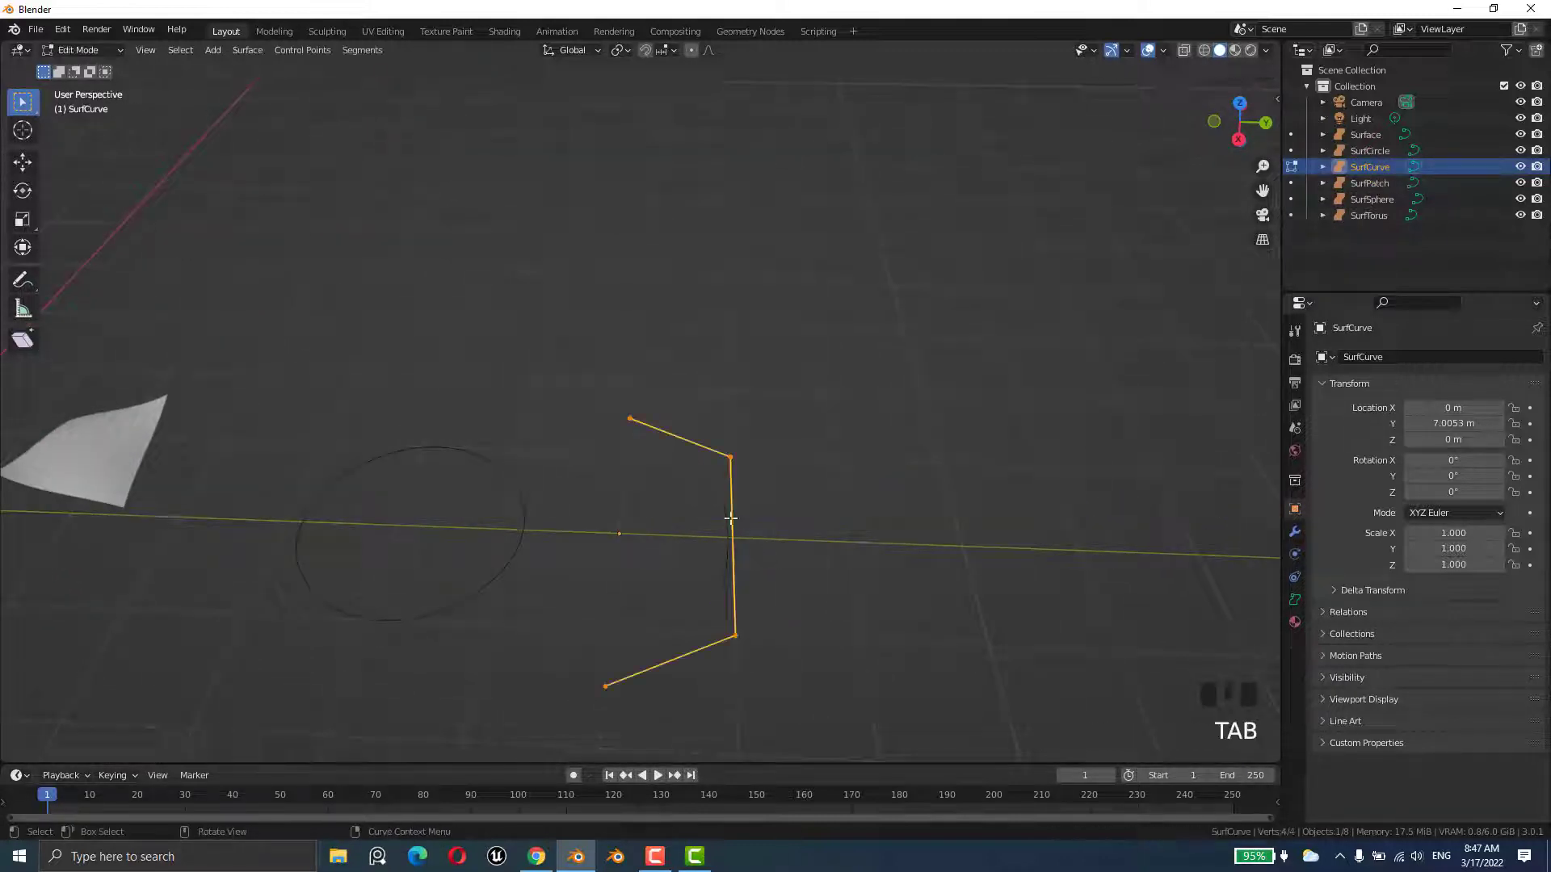
pyautogui.click(631, 419)
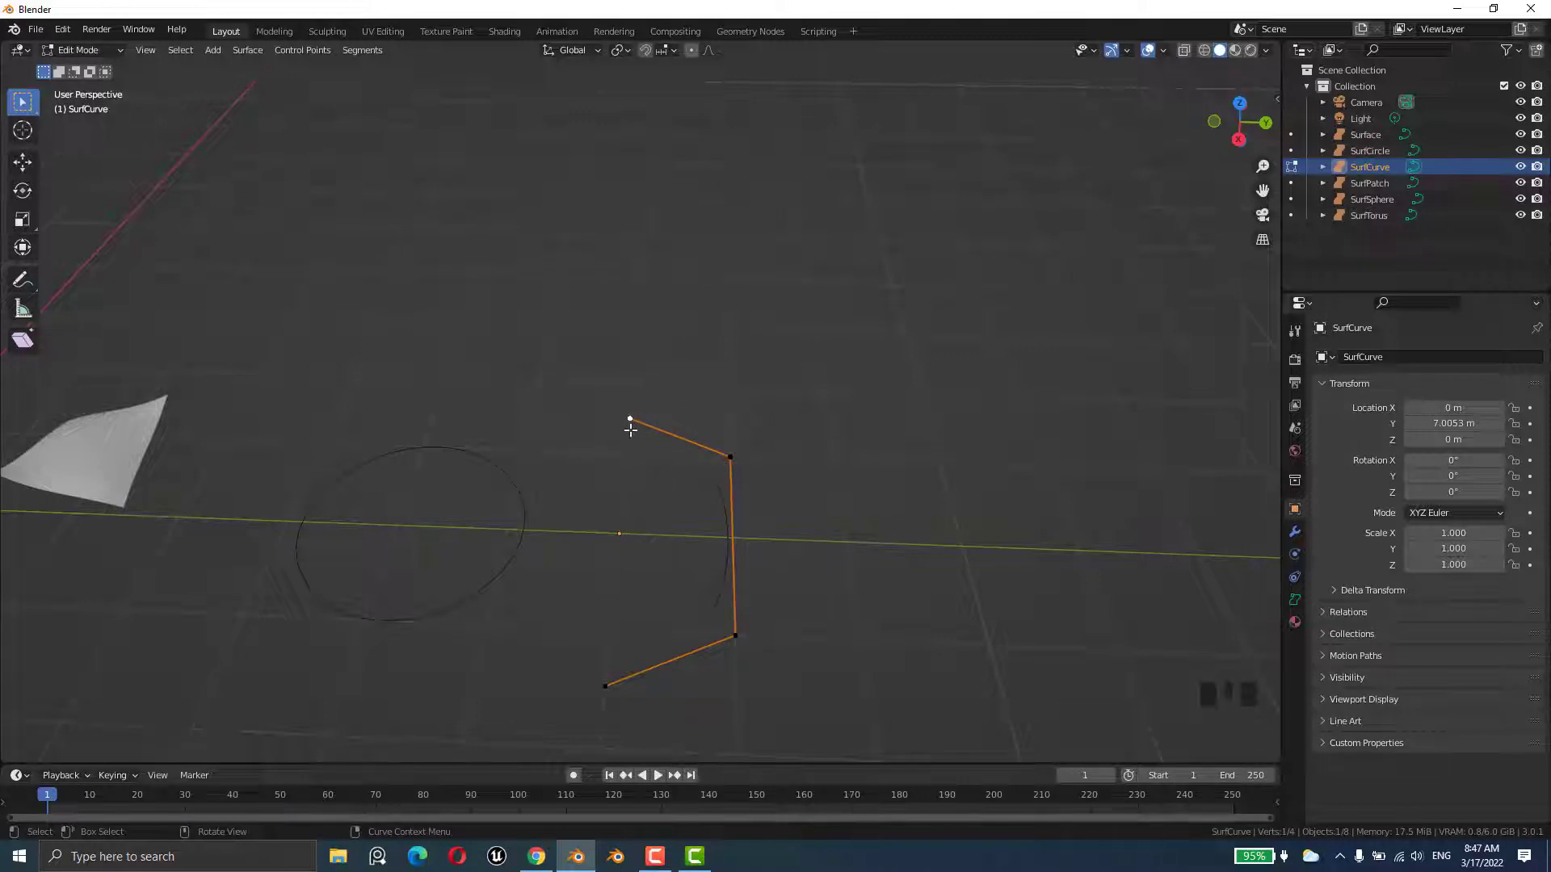
pyautogui.press('g')
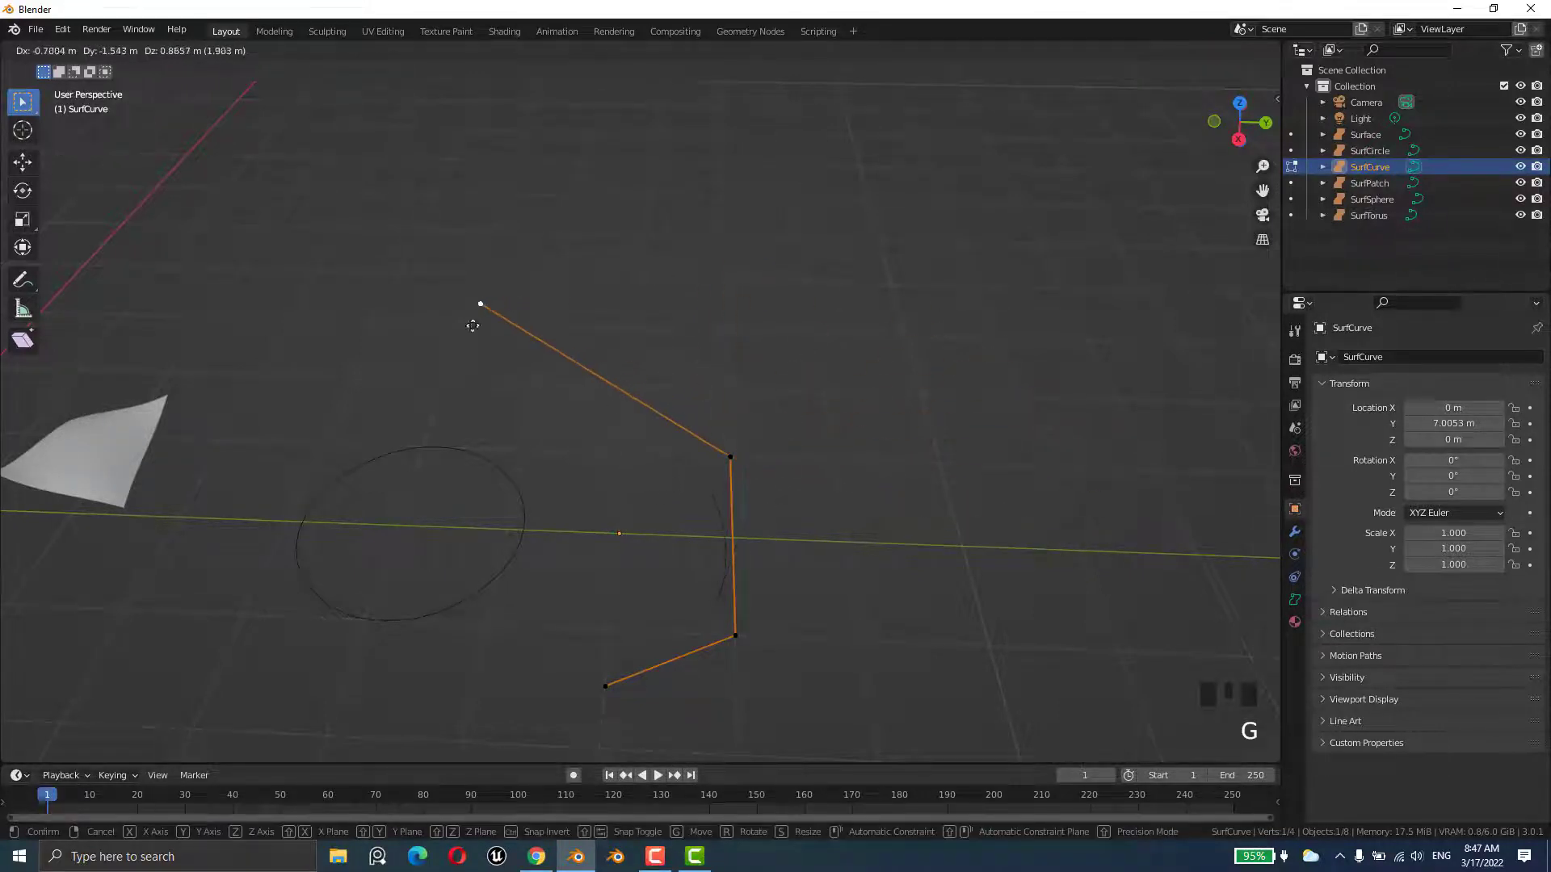
pyautogui.click(508, 301)
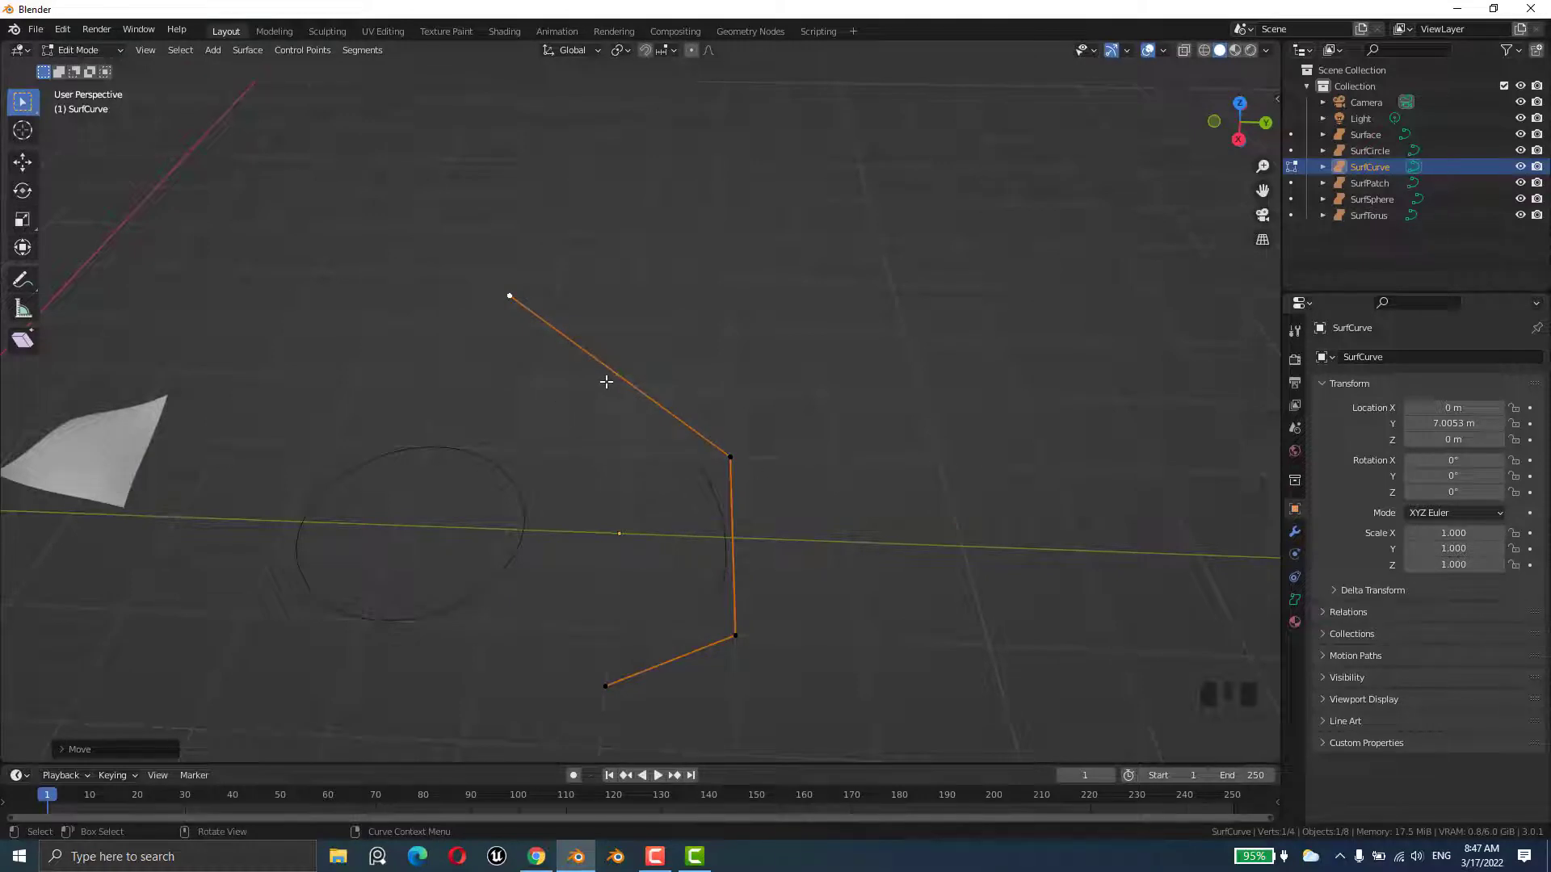
# - Extrude four new control points from the curve end into a looping hook, then return to Object Mode
pyautogui.press('e')
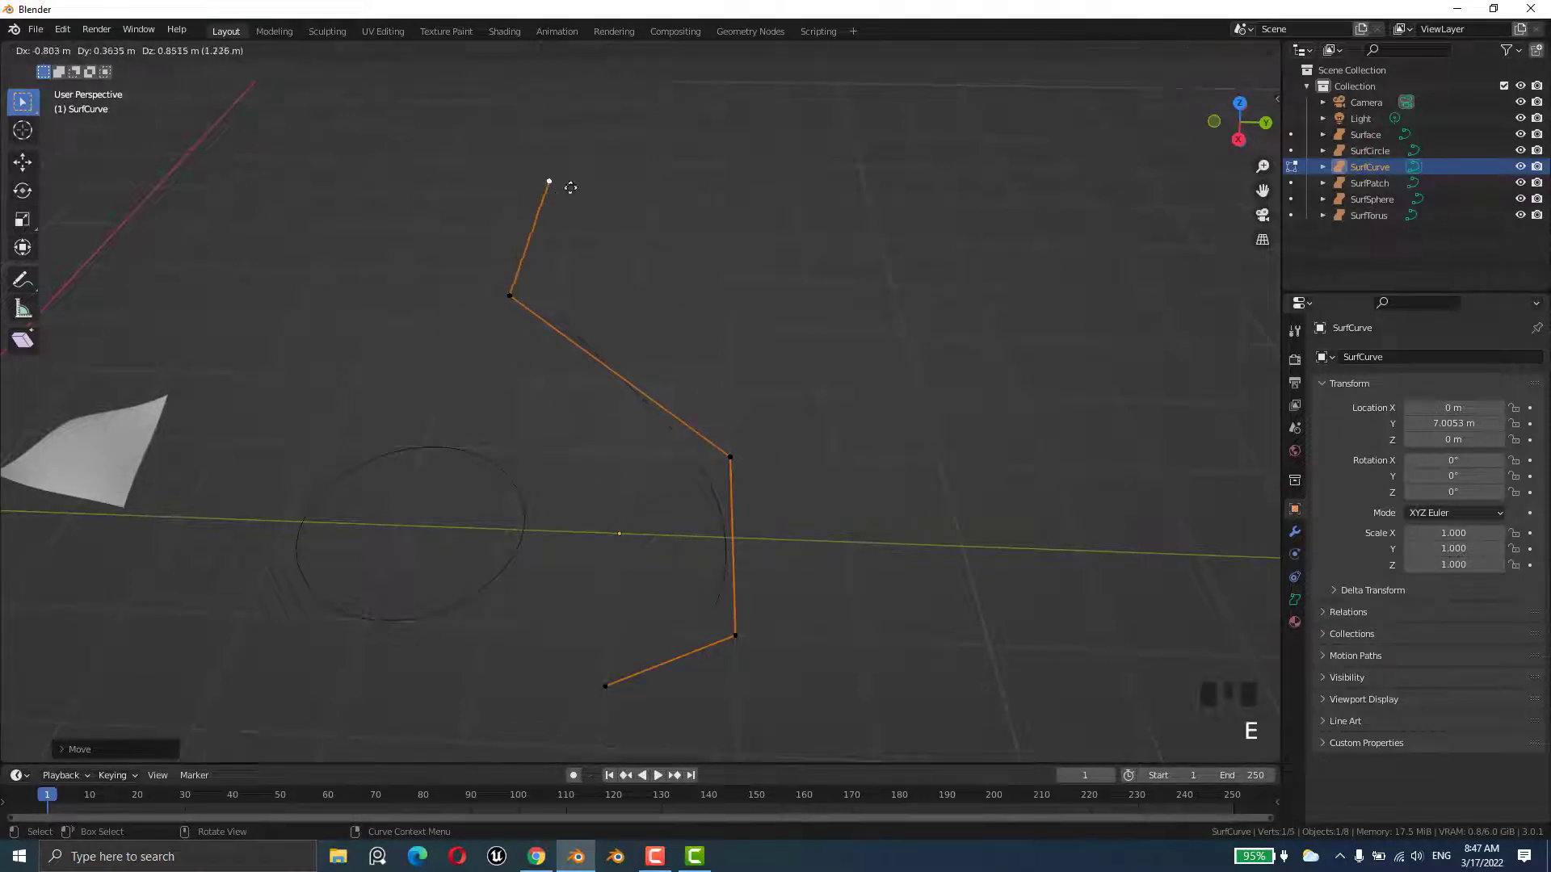
pyautogui.click(701, 139)
pyautogui.press('e')
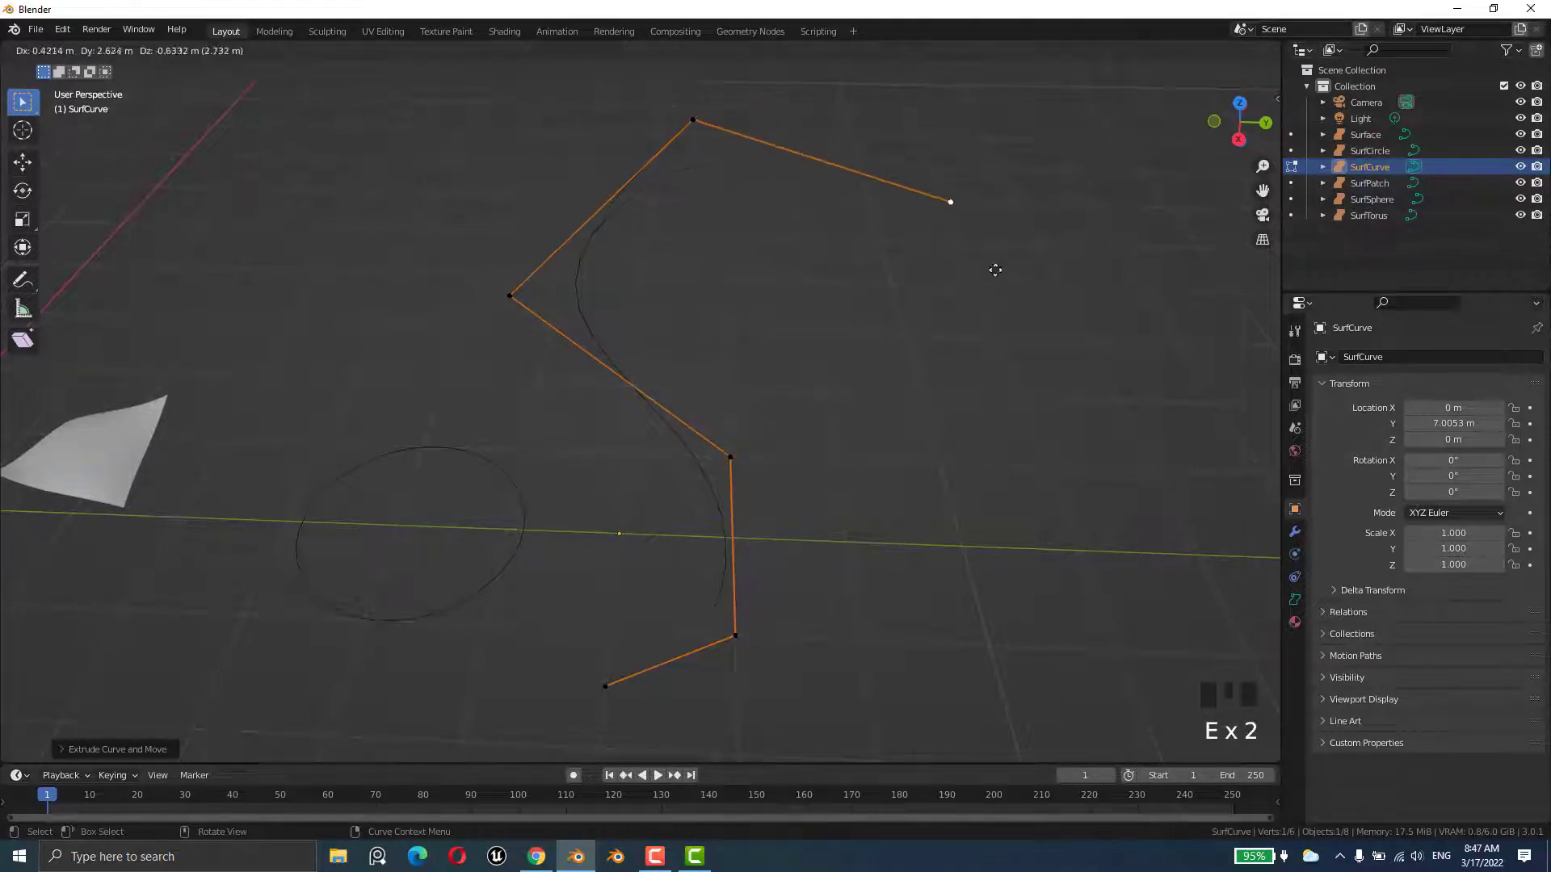
pyautogui.click(949, 240)
pyautogui.press('e')
pyautogui.click(953, 549)
pyautogui.press('e')
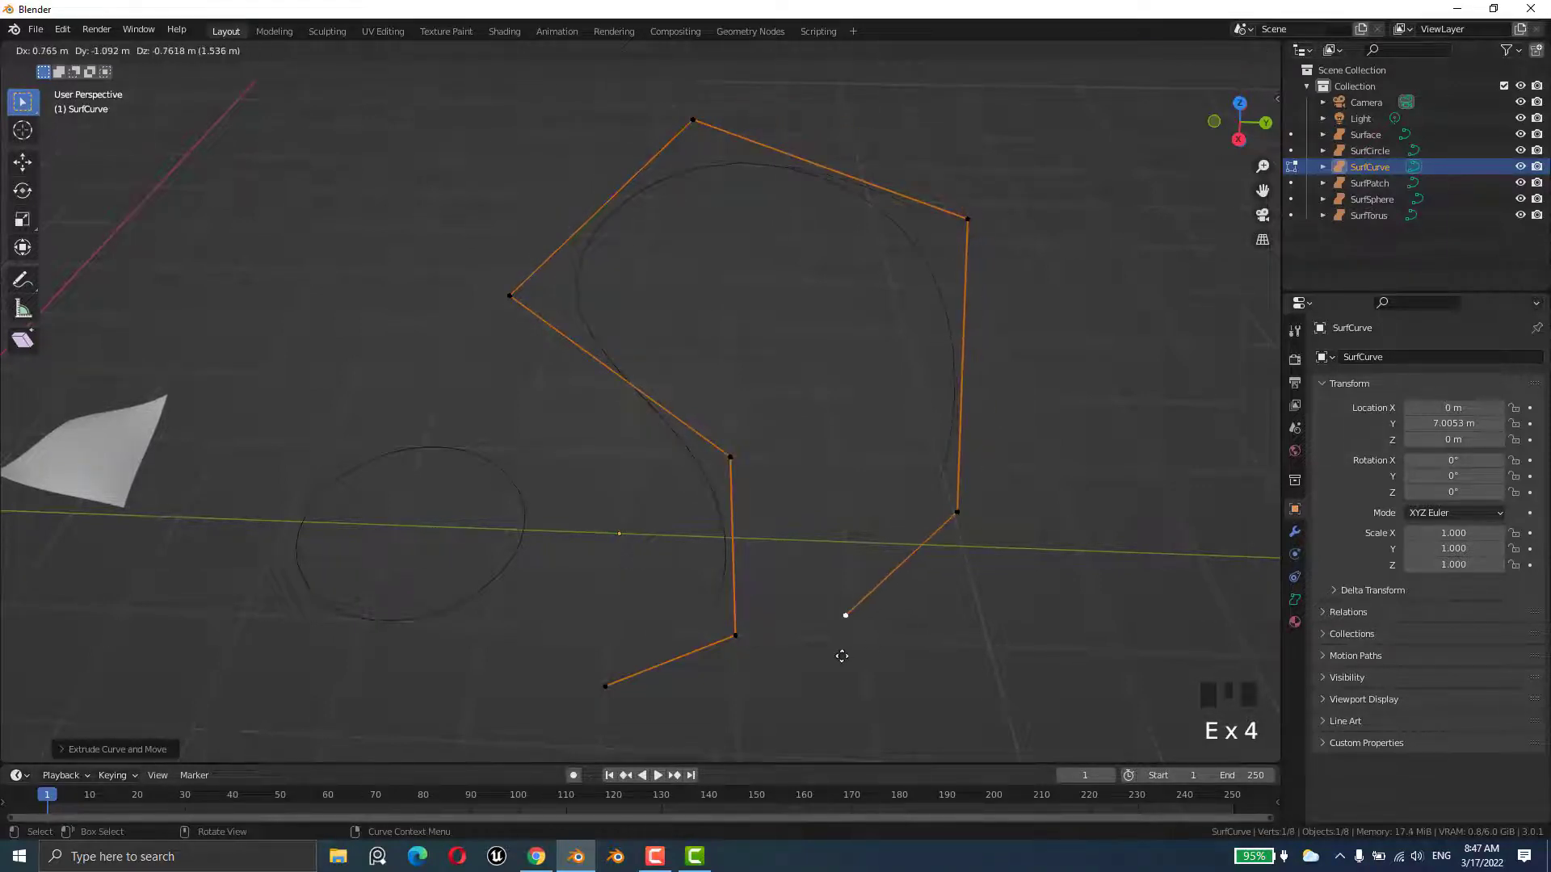
pyautogui.click(860, 658)
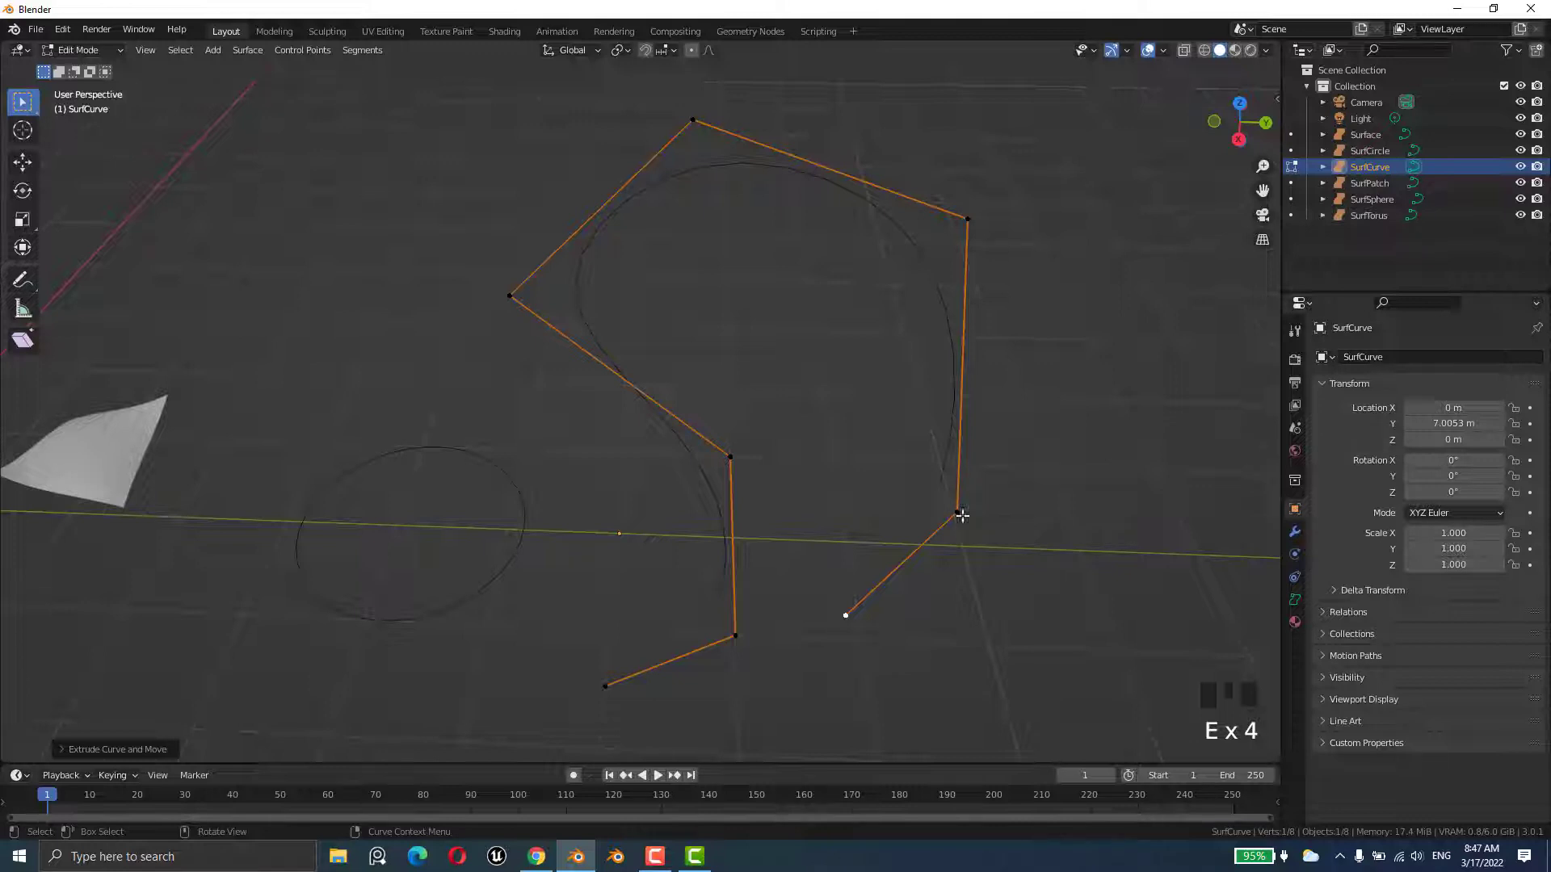
pyautogui.press('Tab')
pyautogui.scroll(-4, 832, 497)
pyautogui.moveTo(737, 511); pyautogui.dragTo(778, 501, button='middle')
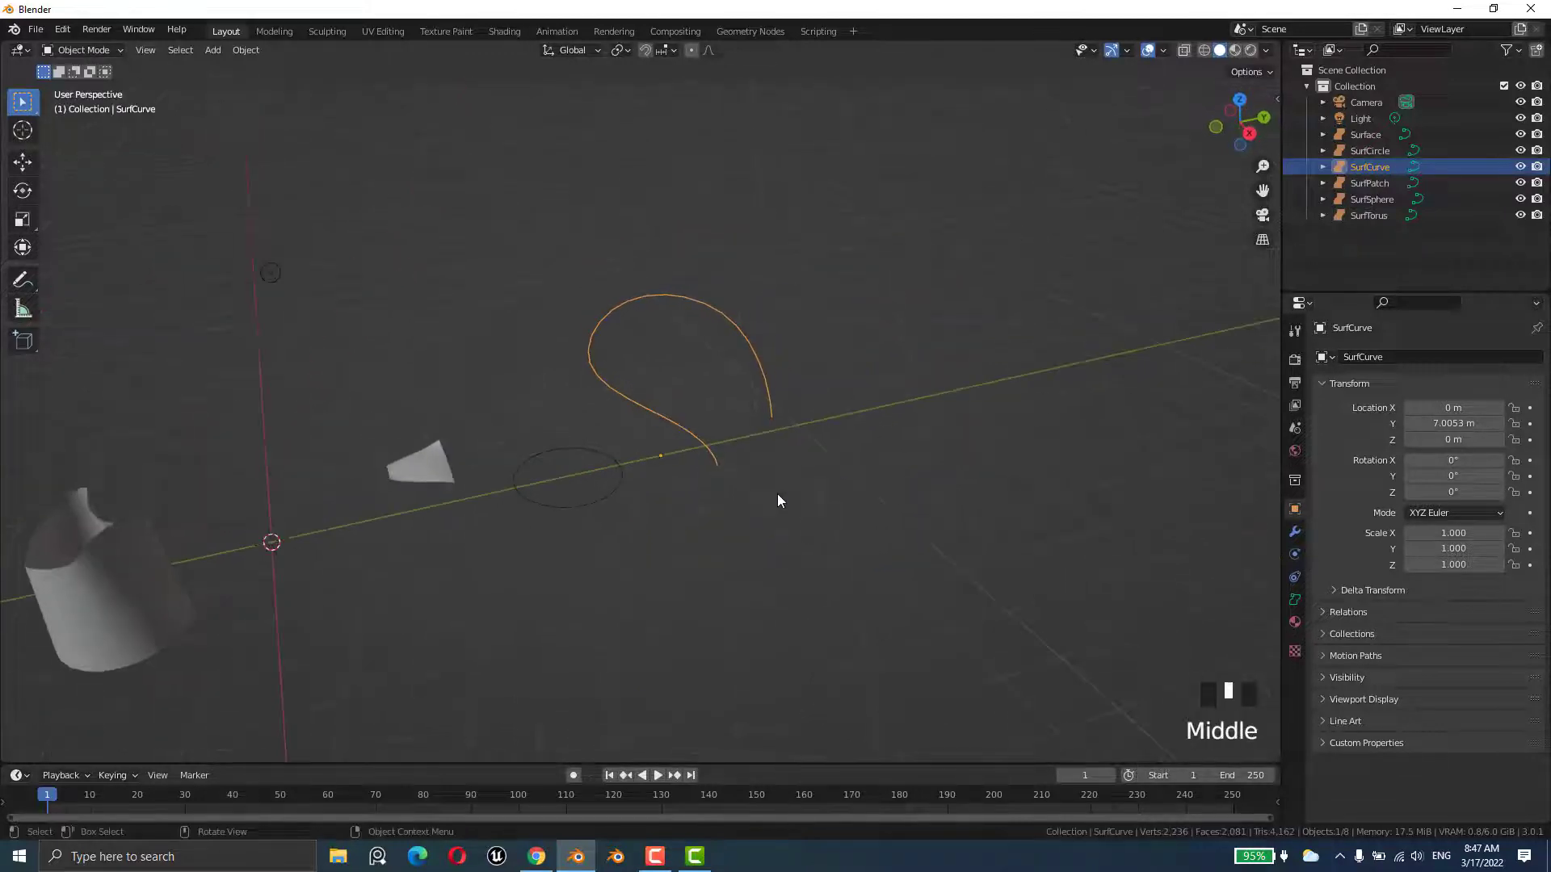
pyautogui.click(796, 570)
# - Add a Solidify modifier to the cut Surface cylinder
pyautogui.moveTo(797, 570); pyautogui.dragTo(386, 541, button='middle')
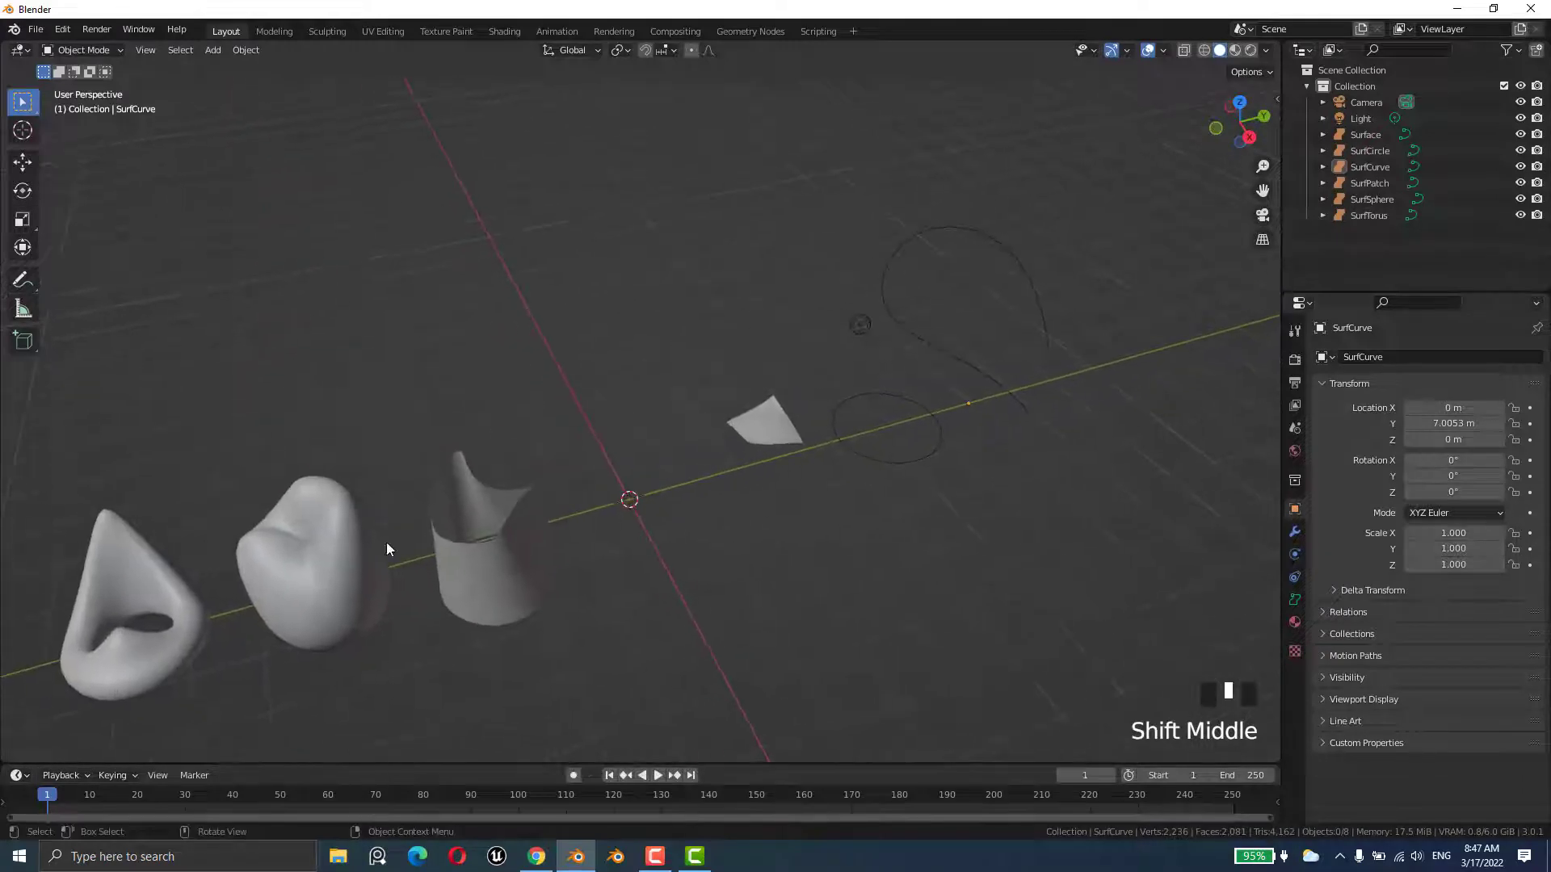
pyautogui.click(483, 552)
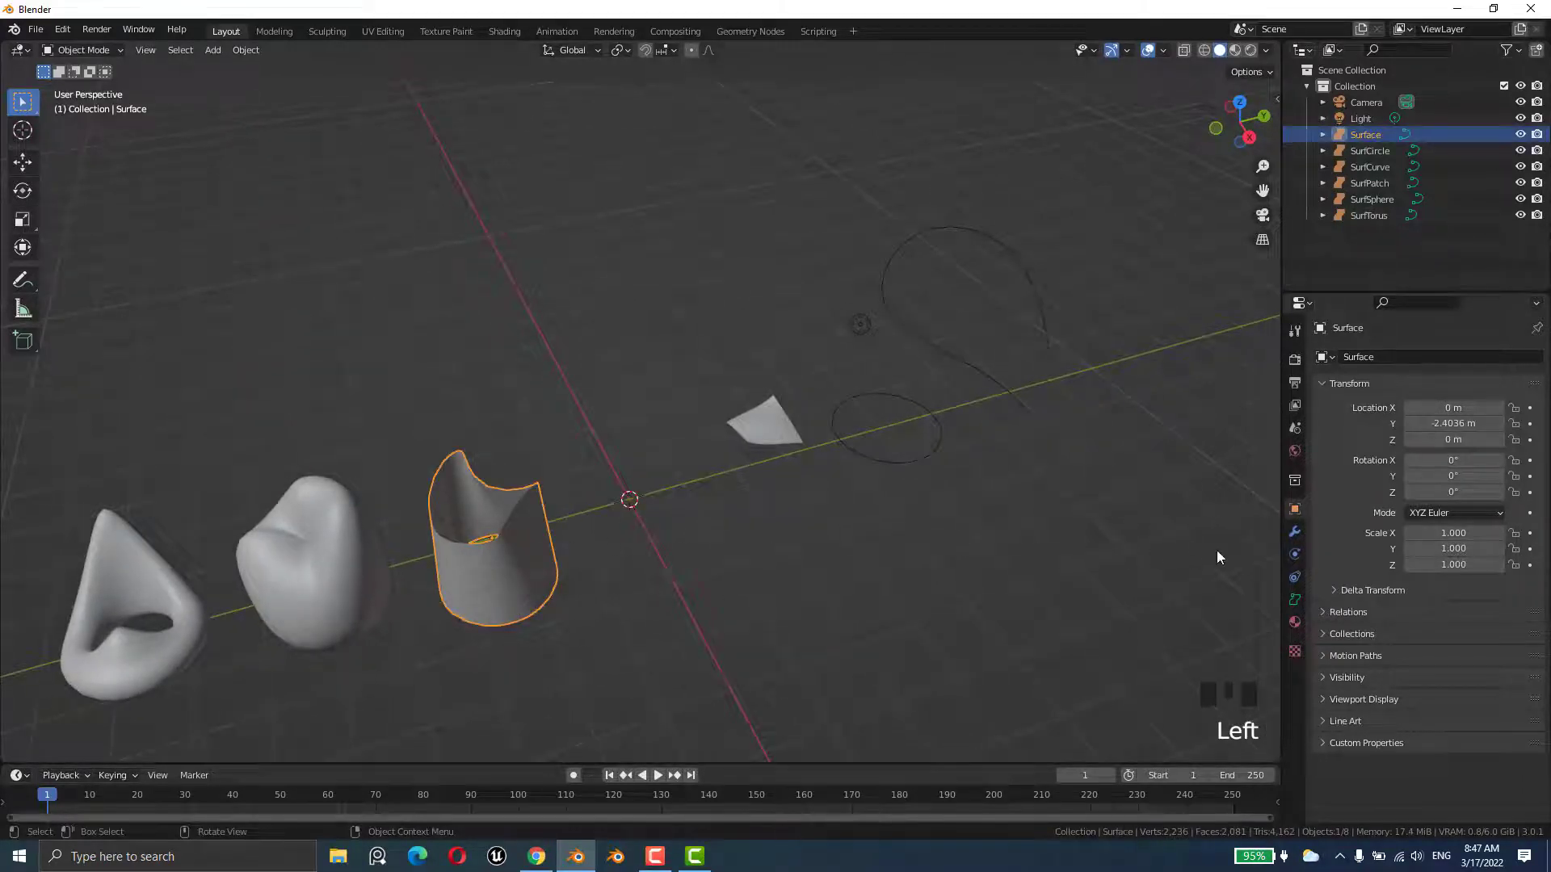
pyautogui.click(1295, 536)
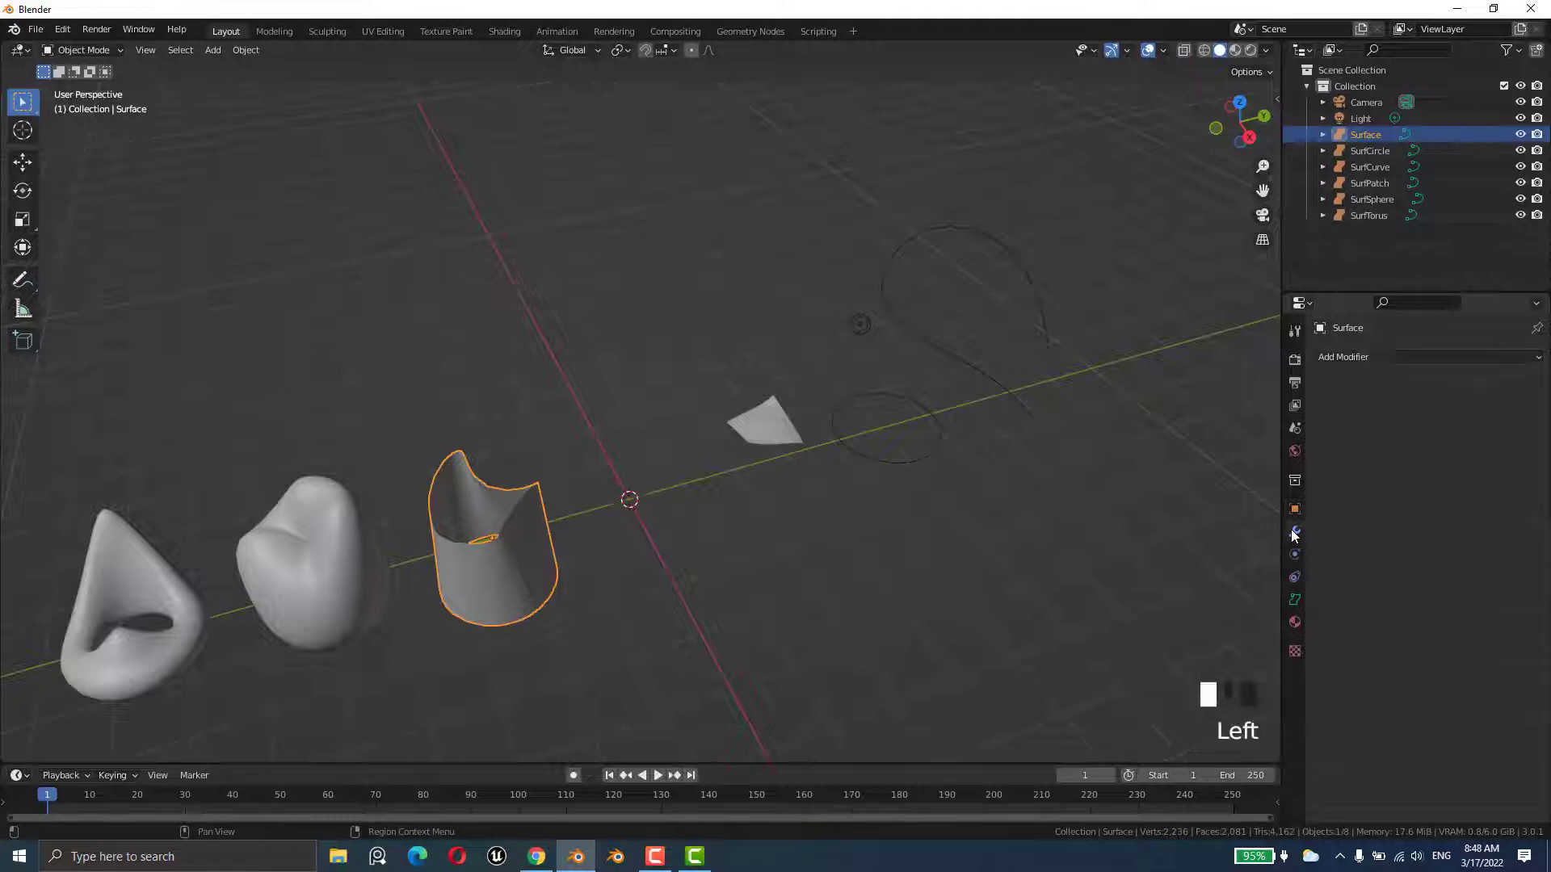
pyautogui.click(1360, 361)
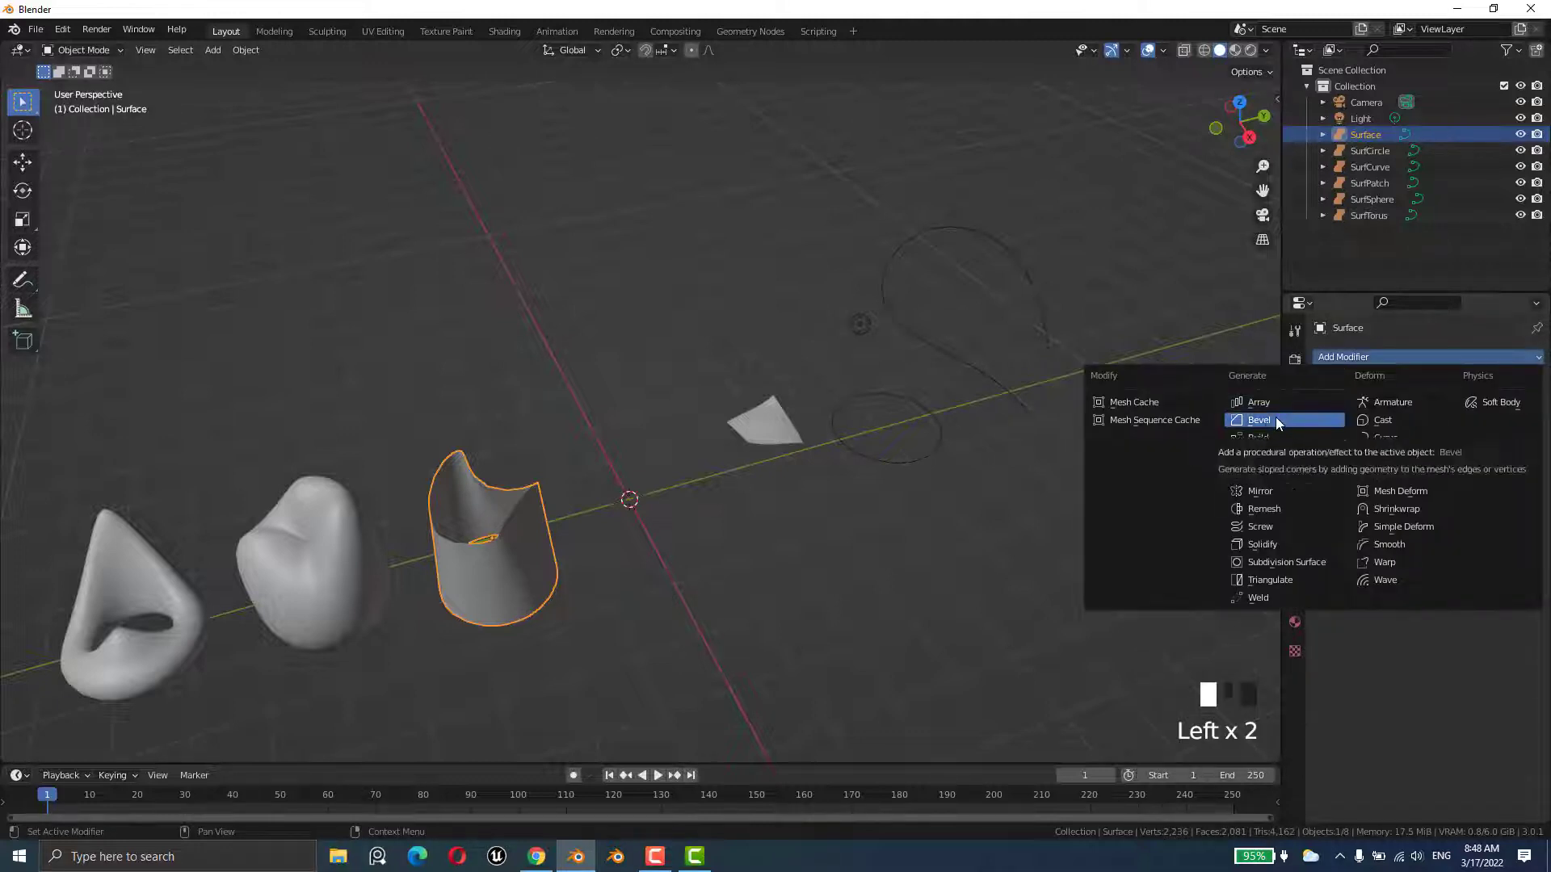
pyautogui.click(1273, 542)
# - Set the Solidify thickness to 0.13 m to thicken the cup walls, then deselect it
pyautogui.scroll(4, 489, 509)
pyautogui.keyDown('shift'); pyautogui.moveTo(467, 571); pyautogui.dragTo(742, 412, button='middle'); pyautogui.keyUp('shift')
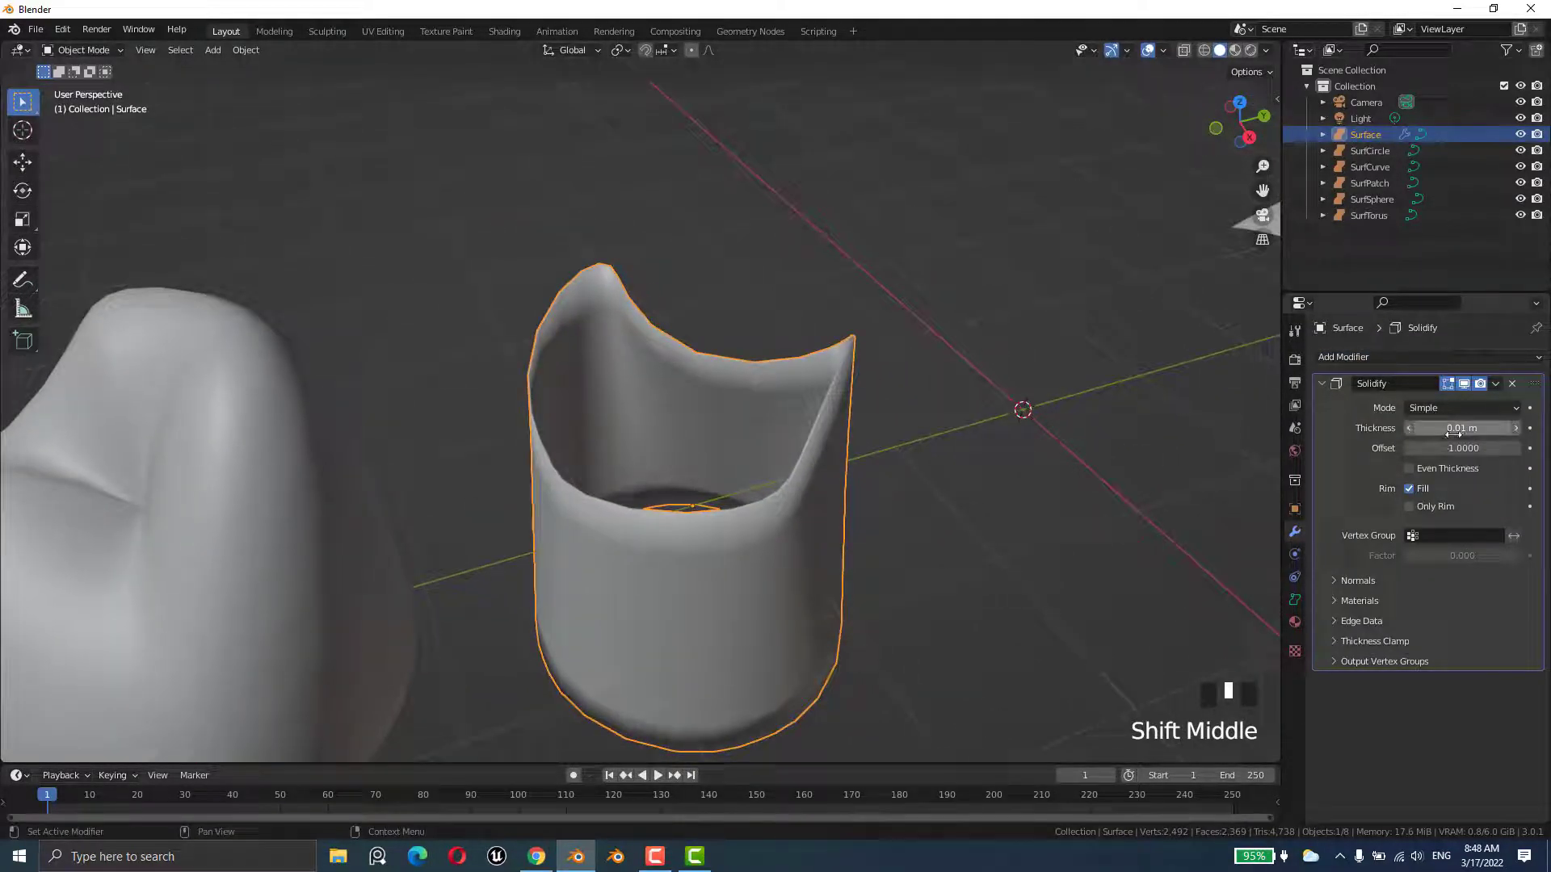
pyautogui.moveTo(1458, 428)
pyautogui.mouseDown()
pyautogui.moveTo(1486, 428)
pyautogui.moveTo(1462, 428)
pyautogui.mouseUp()
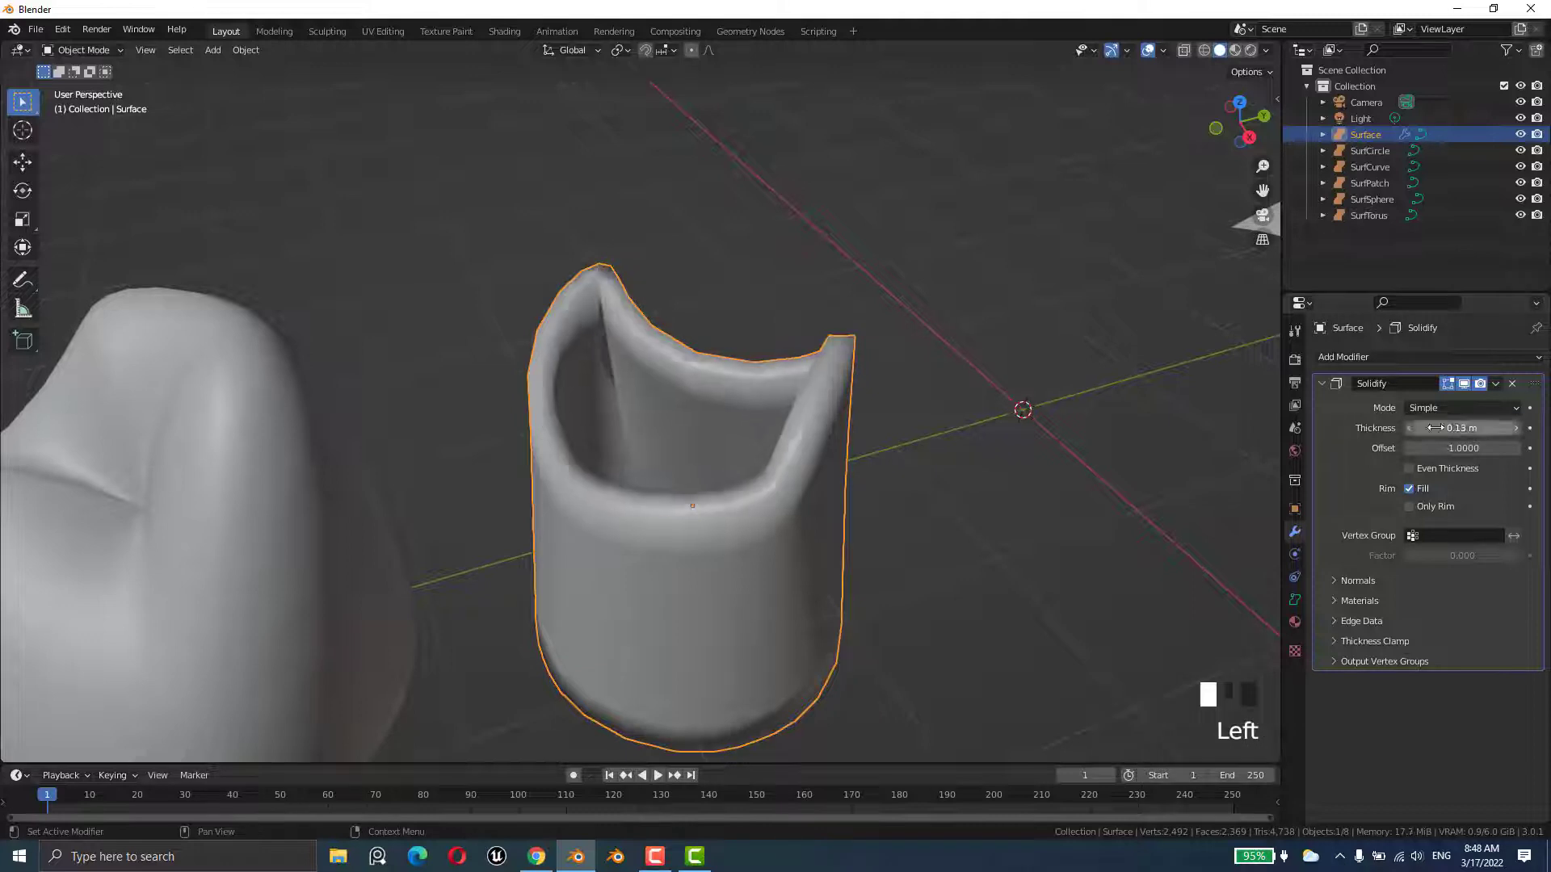
pyautogui.scroll(-3, 798, 444)
pyautogui.keyDown('shift'); pyautogui.moveTo(918, 450); pyautogui.dragTo(741, 520, button='middle'); pyautogui.keyUp('shift')
pyautogui.click(970, 513)
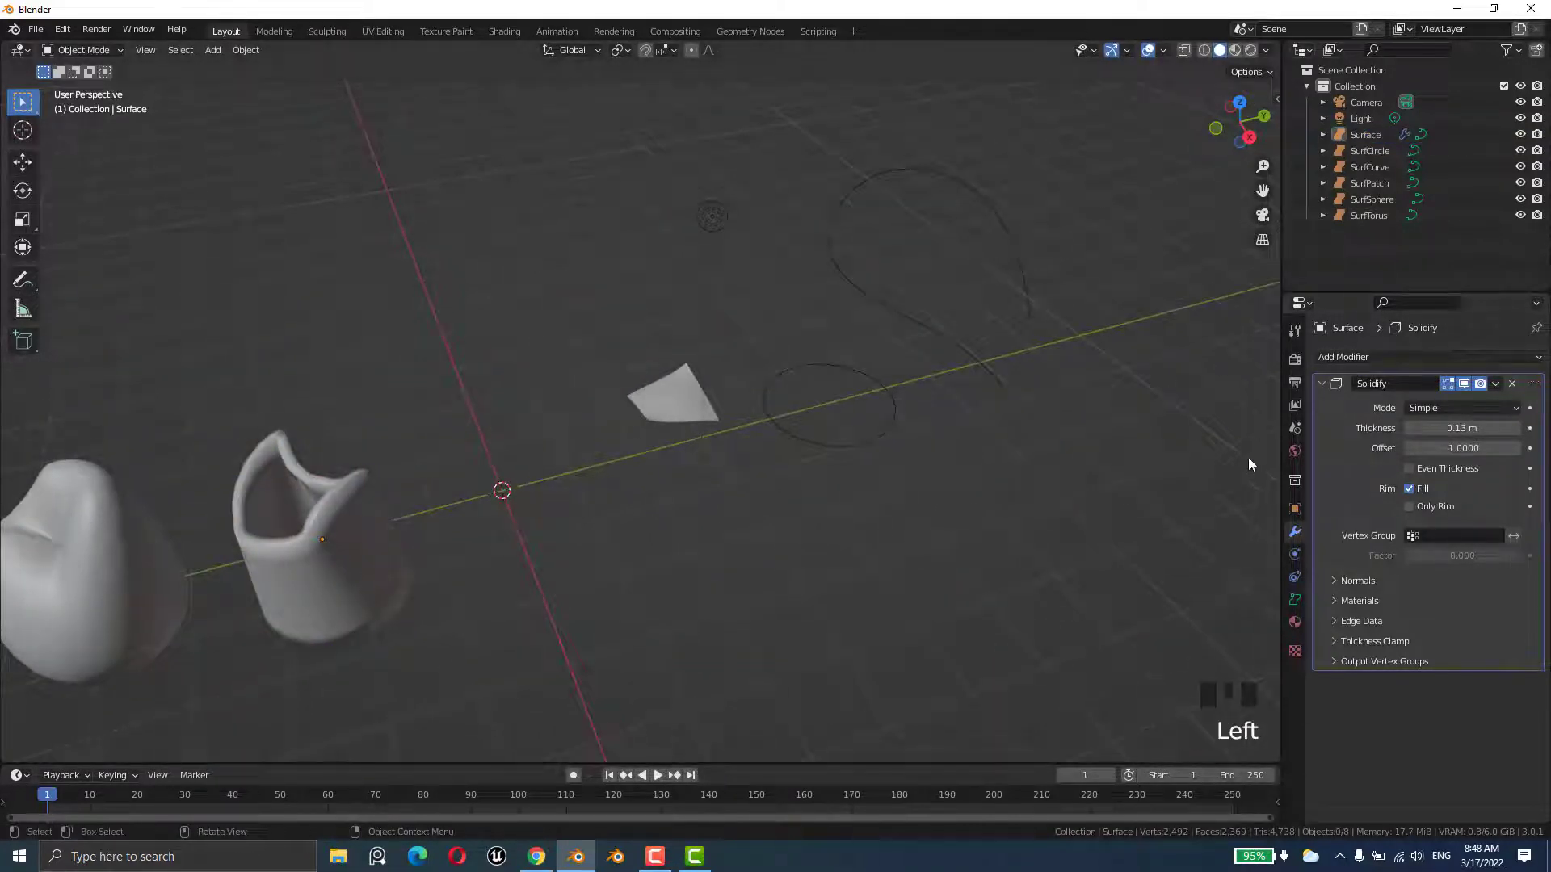
pyautogui.keyDown('shift'); pyautogui.moveTo(910, 505); pyautogui.dragTo(680, 537, button='middle'); pyautogui.keyUp('shift')
# - In SurfCircle's Edit Mode, move one control point down and to the left
pyautogui.click(749, 488)
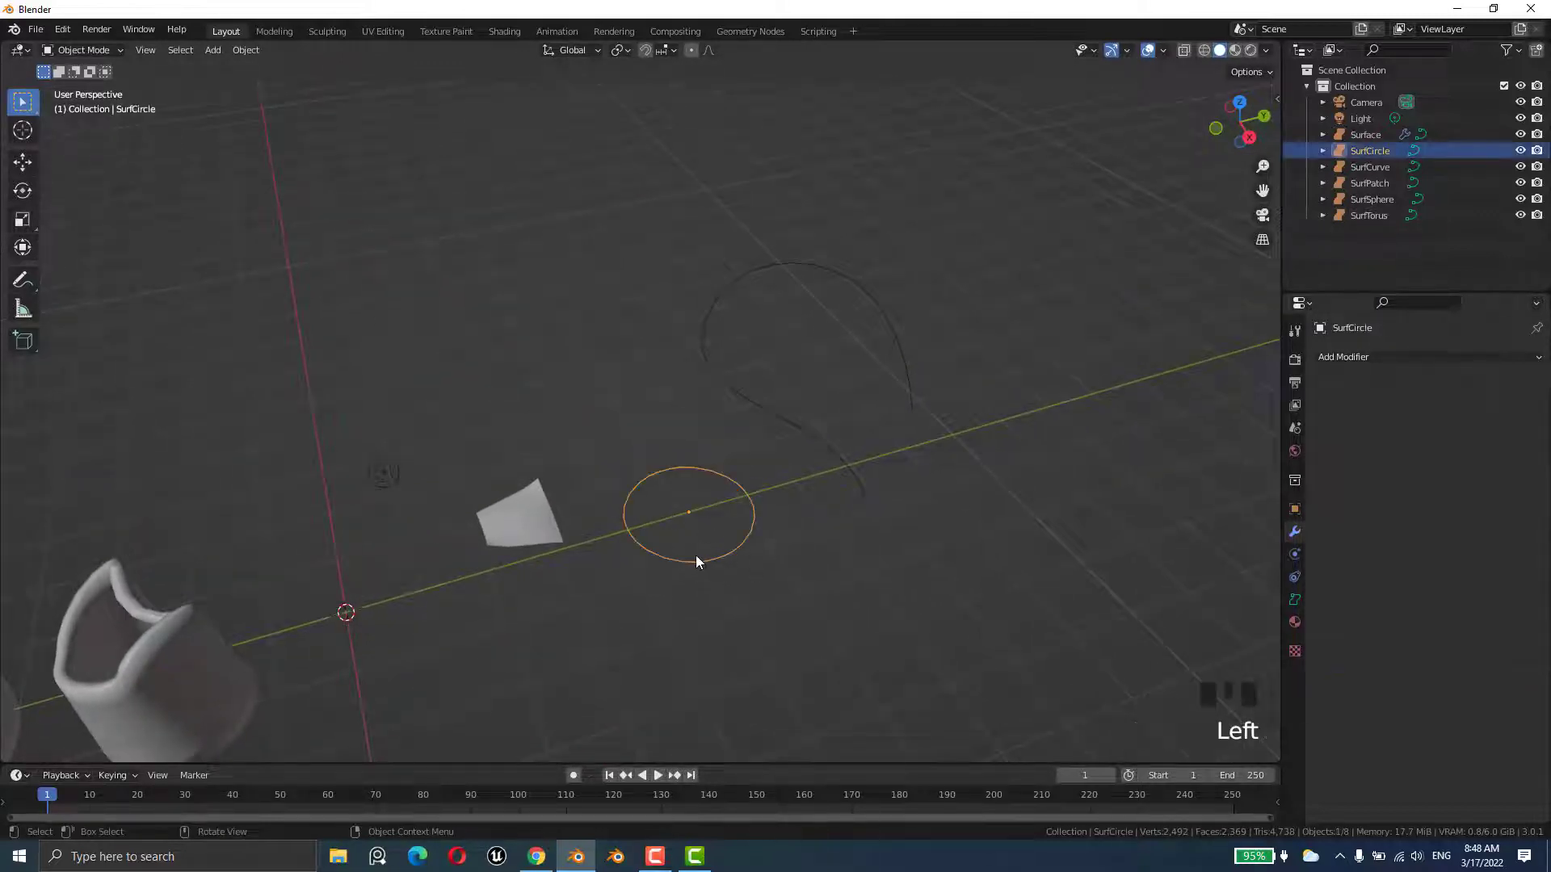
pyautogui.press('Tab')
pyautogui.scroll(3, 695, 554)
pyautogui.click(617, 638)
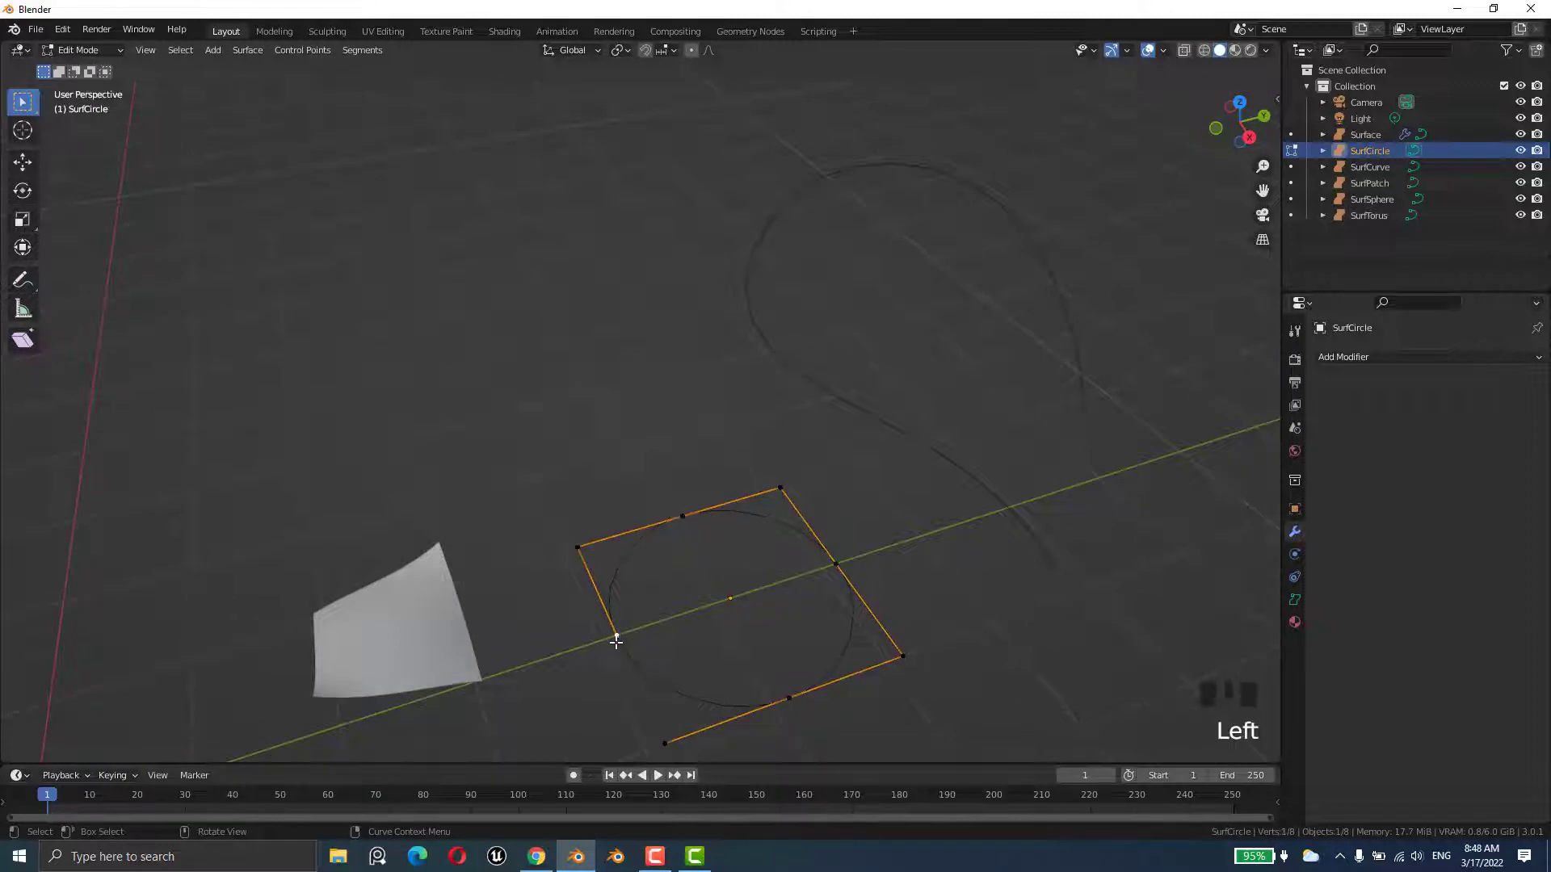
pyautogui.press('g')
pyautogui.click(533, 643)
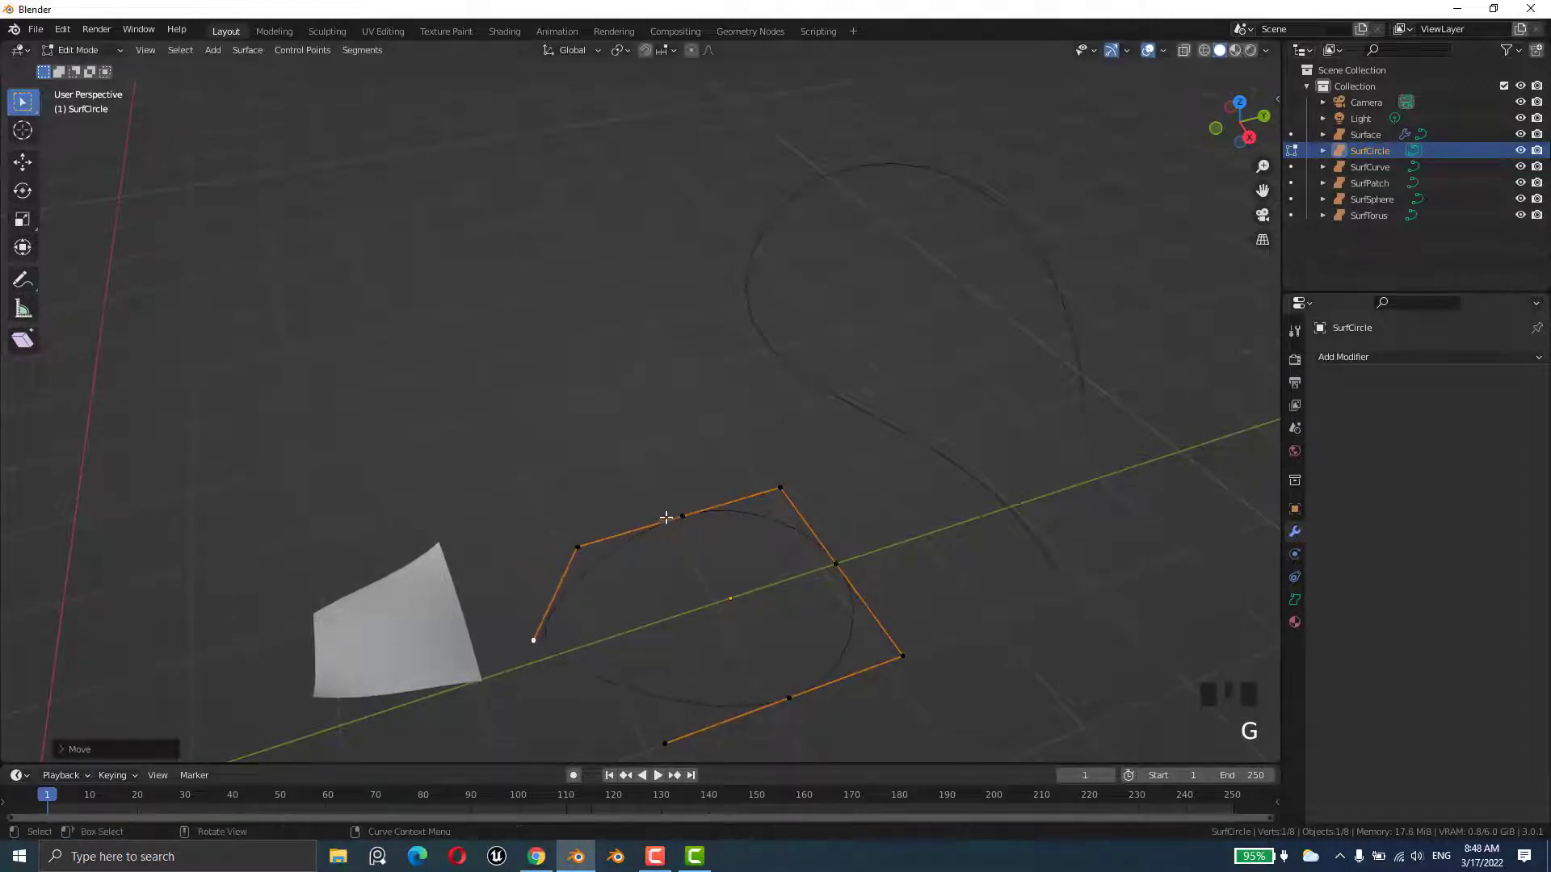
# - Raise another control point to form the teardrop, then return to Object Mode
pyautogui.click(687, 518)
pyautogui.press('g')
pyautogui.click(602, 398)
pyautogui.moveTo(603, 398); pyautogui.dragTo(610, 591, button='middle')
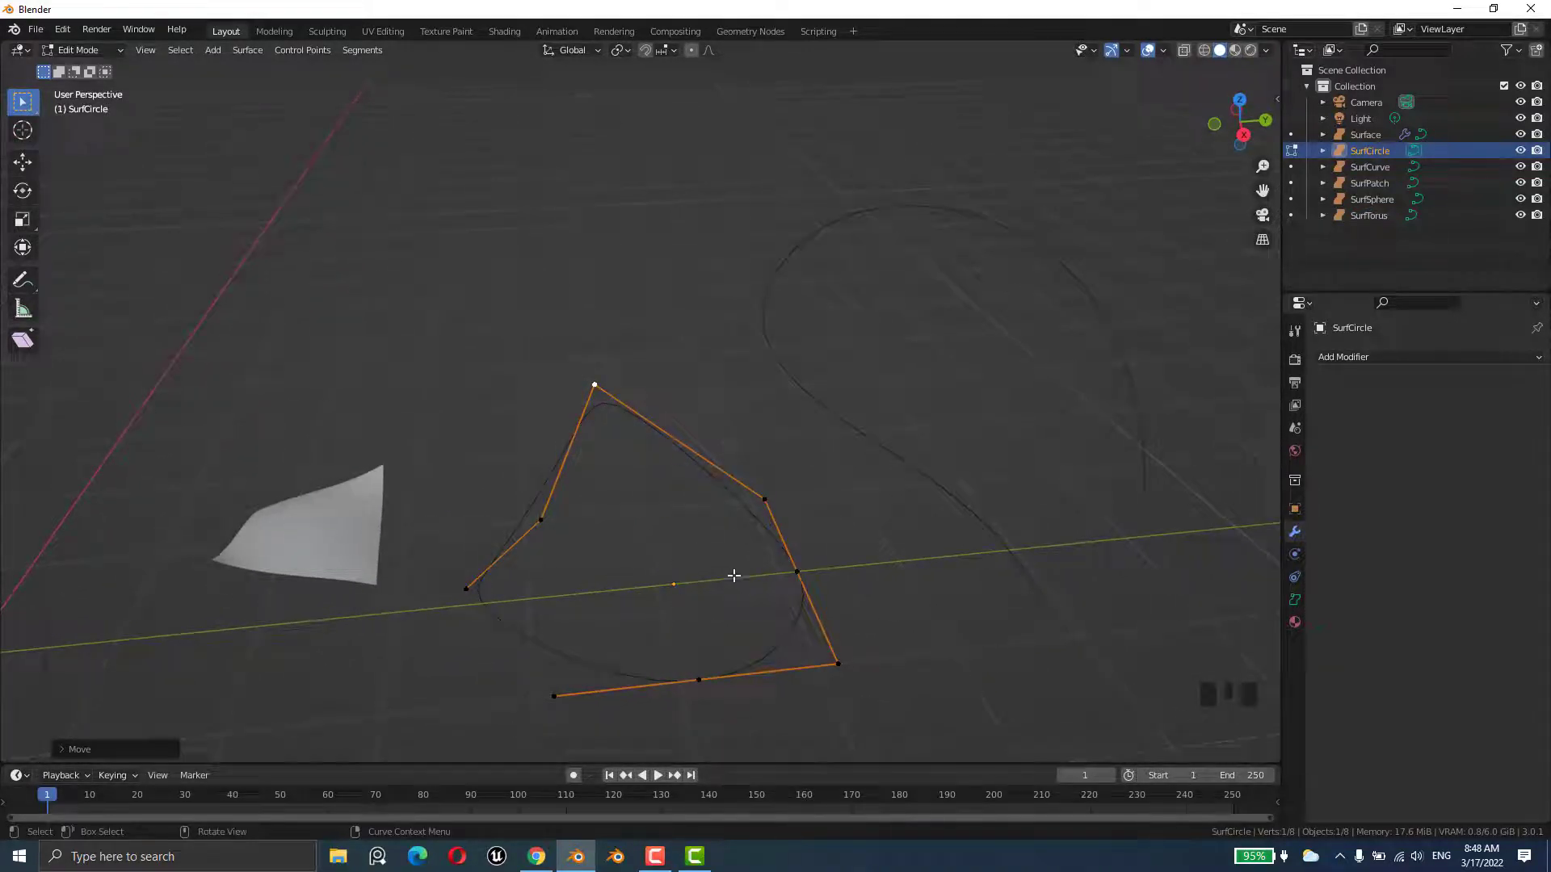
pyautogui.press('f')
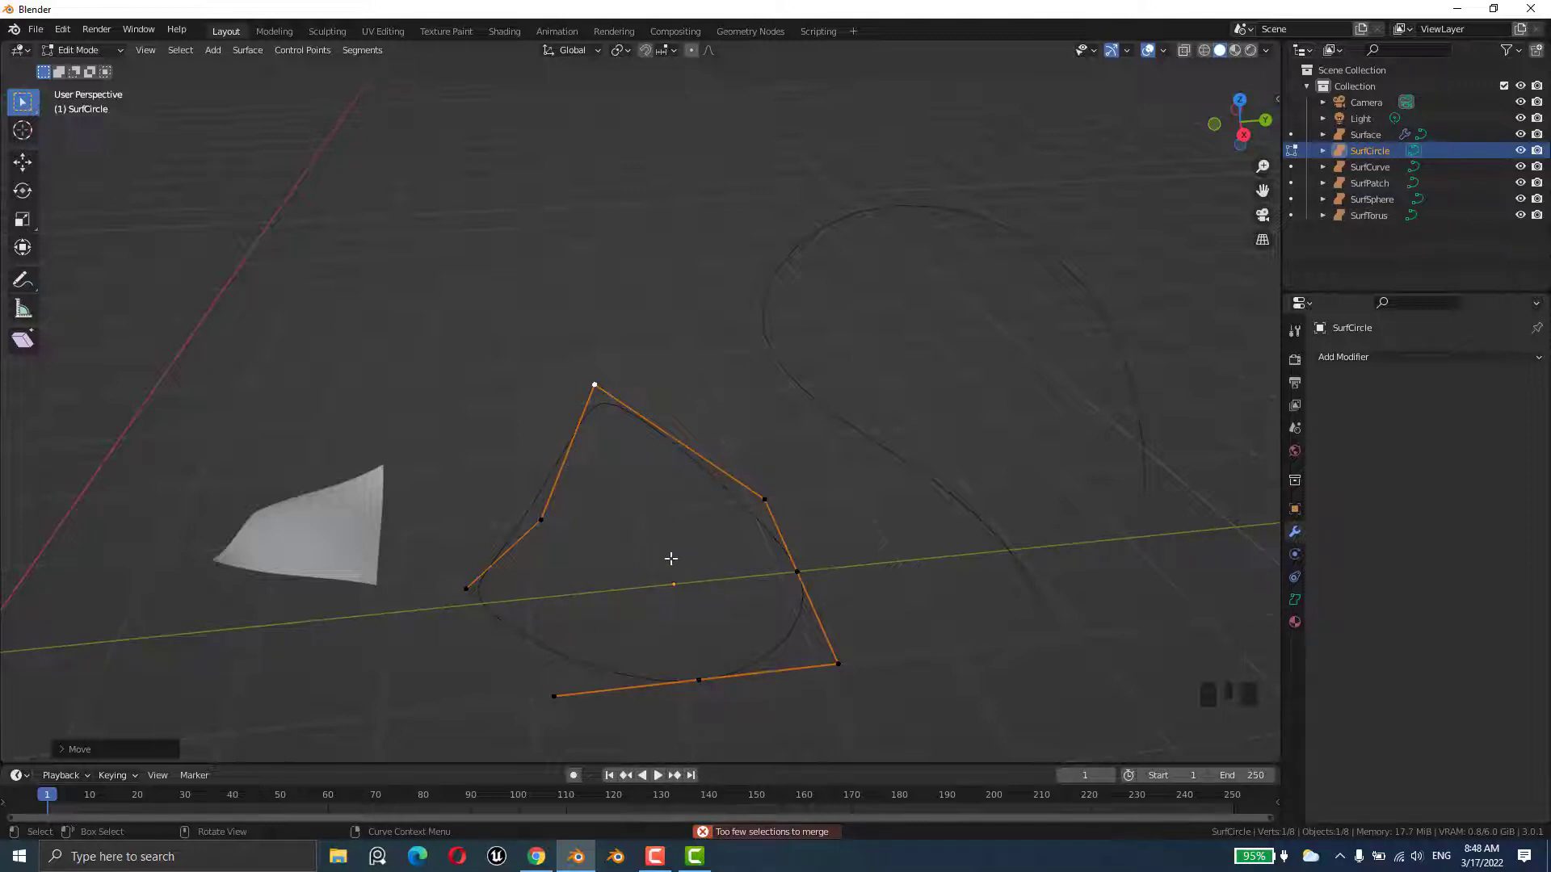
pyautogui.press('Tab')
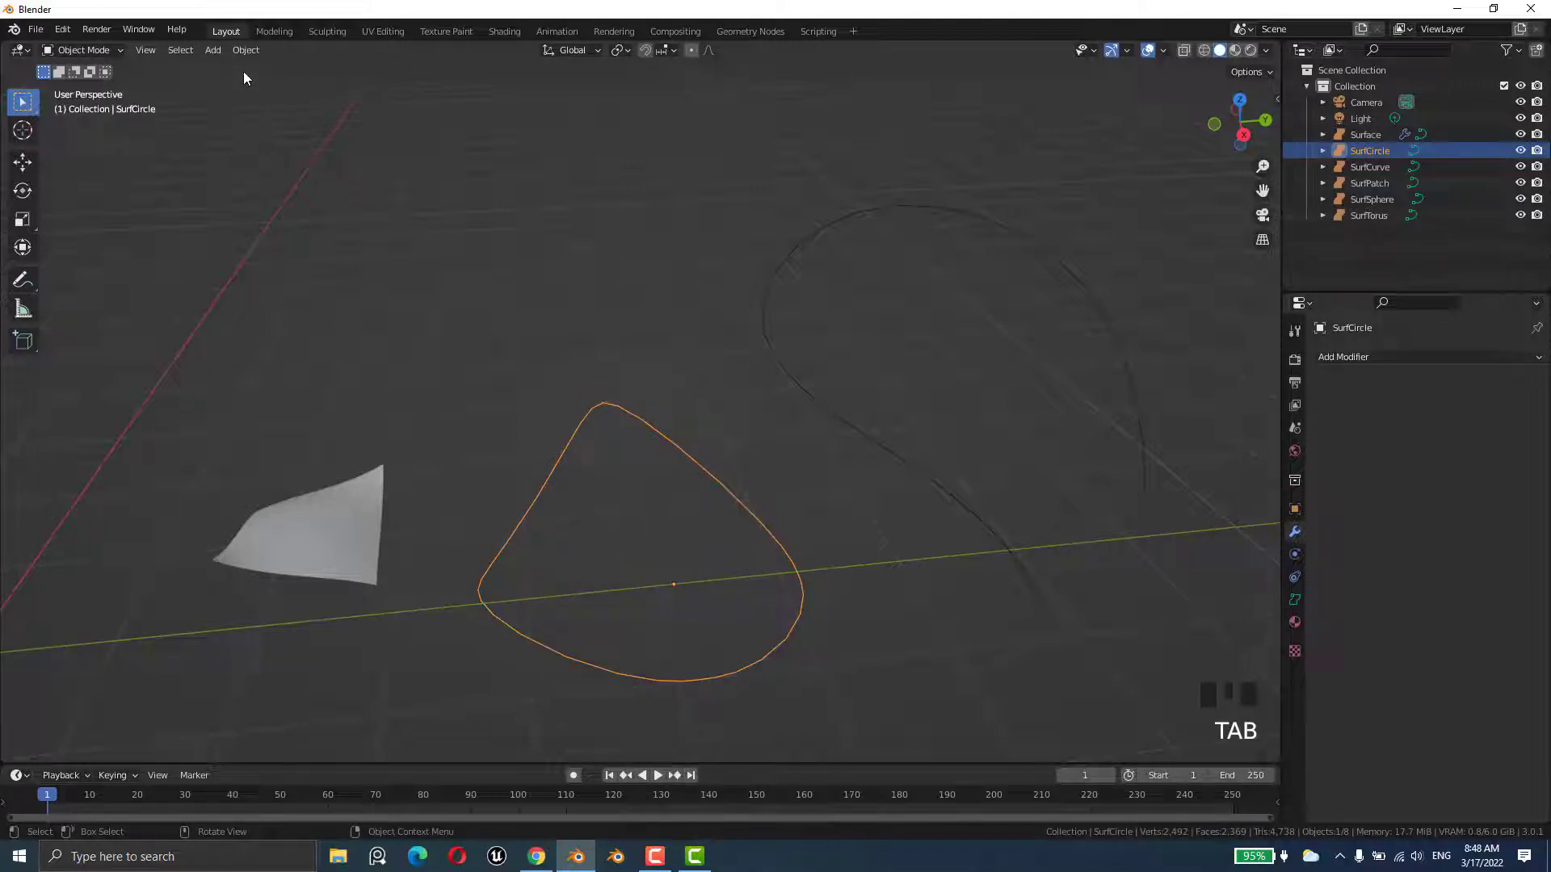
# - Convert the teardrop SurfCircle to a mesh via Object > Convert > Mesh
pyautogui.click(239, 51)
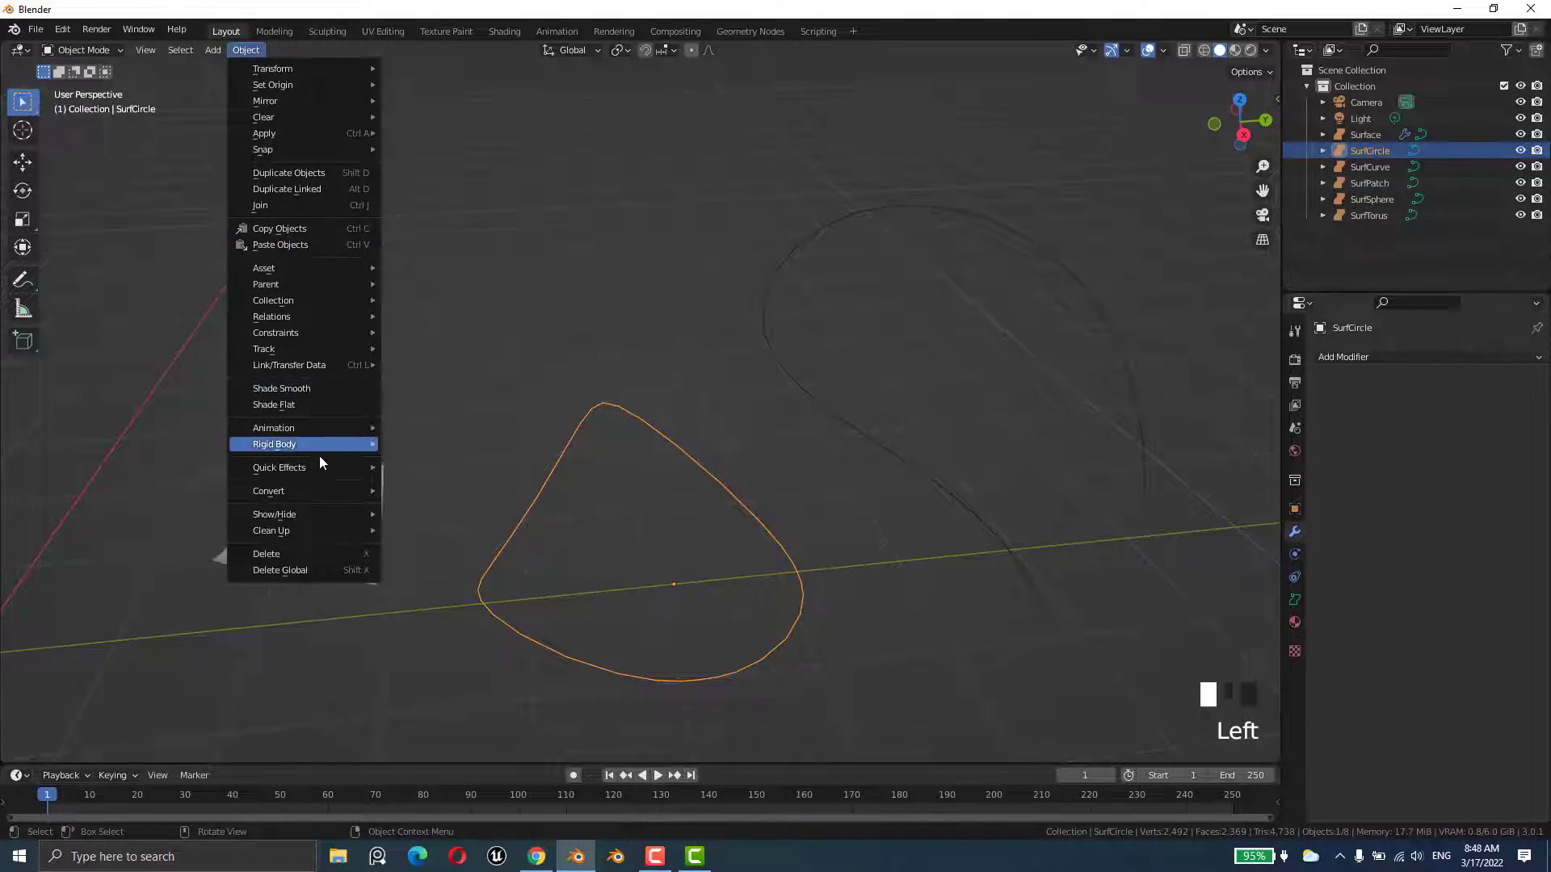
pyautogui.moveTo(297, 488)
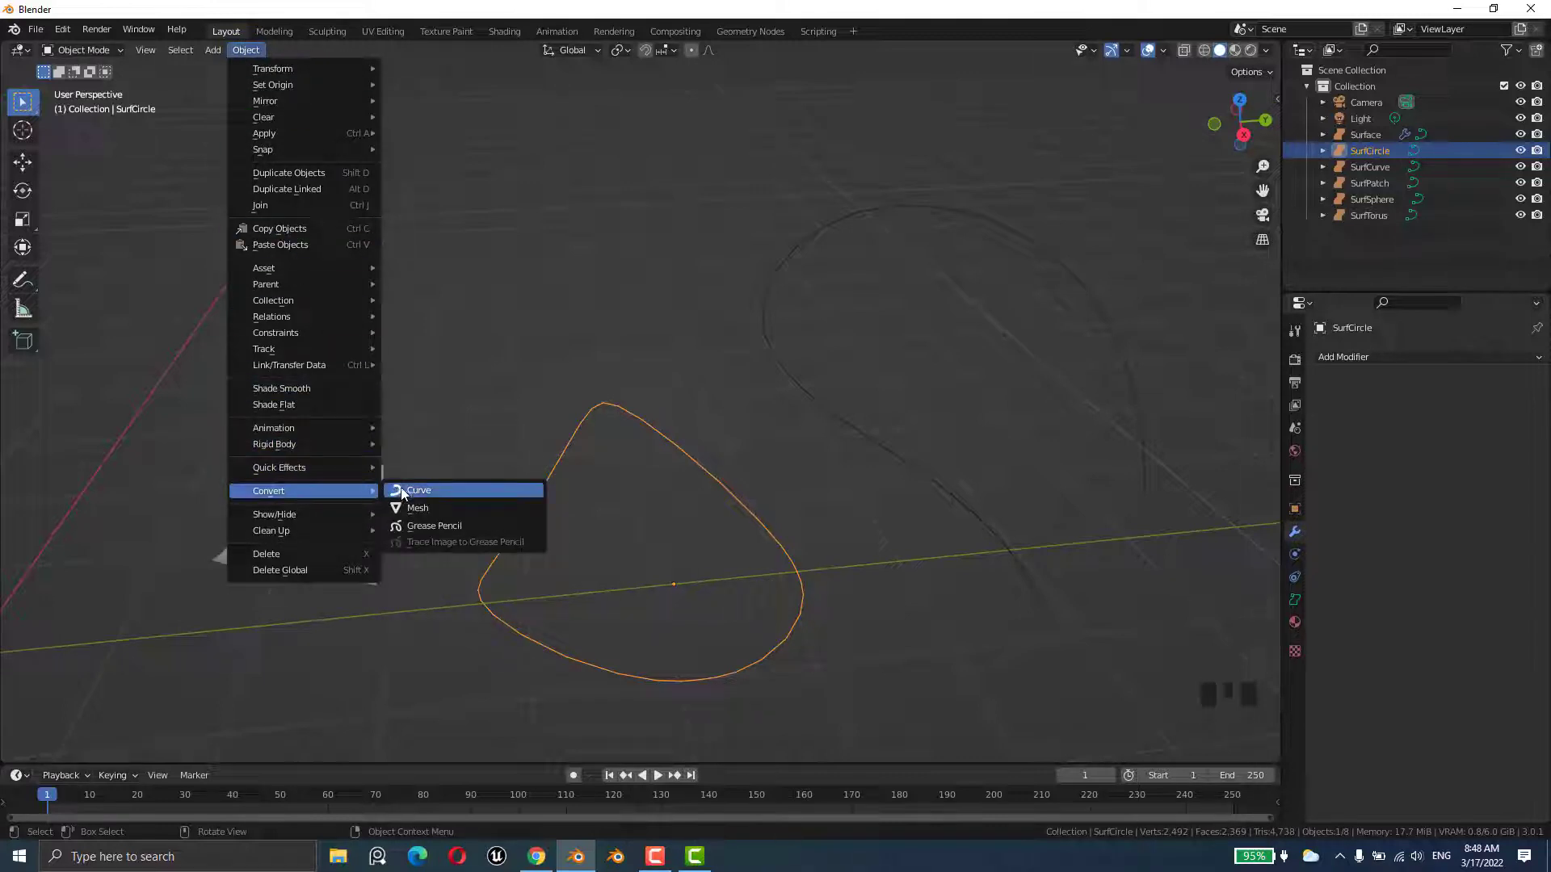
pyautogui.click(443, 507)
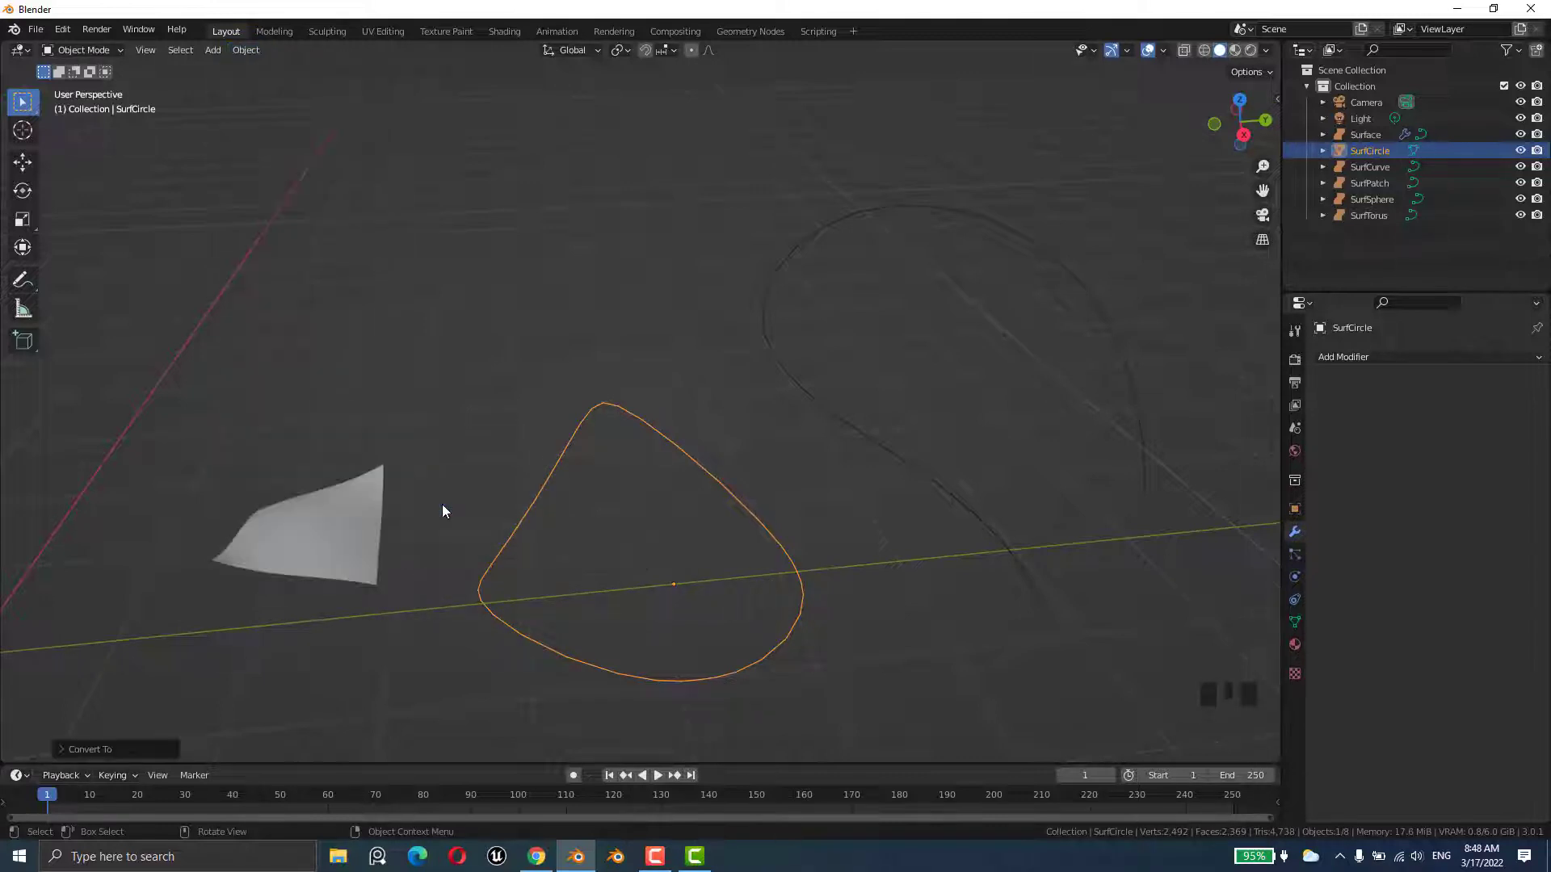
# - Select all the mesh's outline vertices and fill them with a single face
pyautogui.press('Tab')
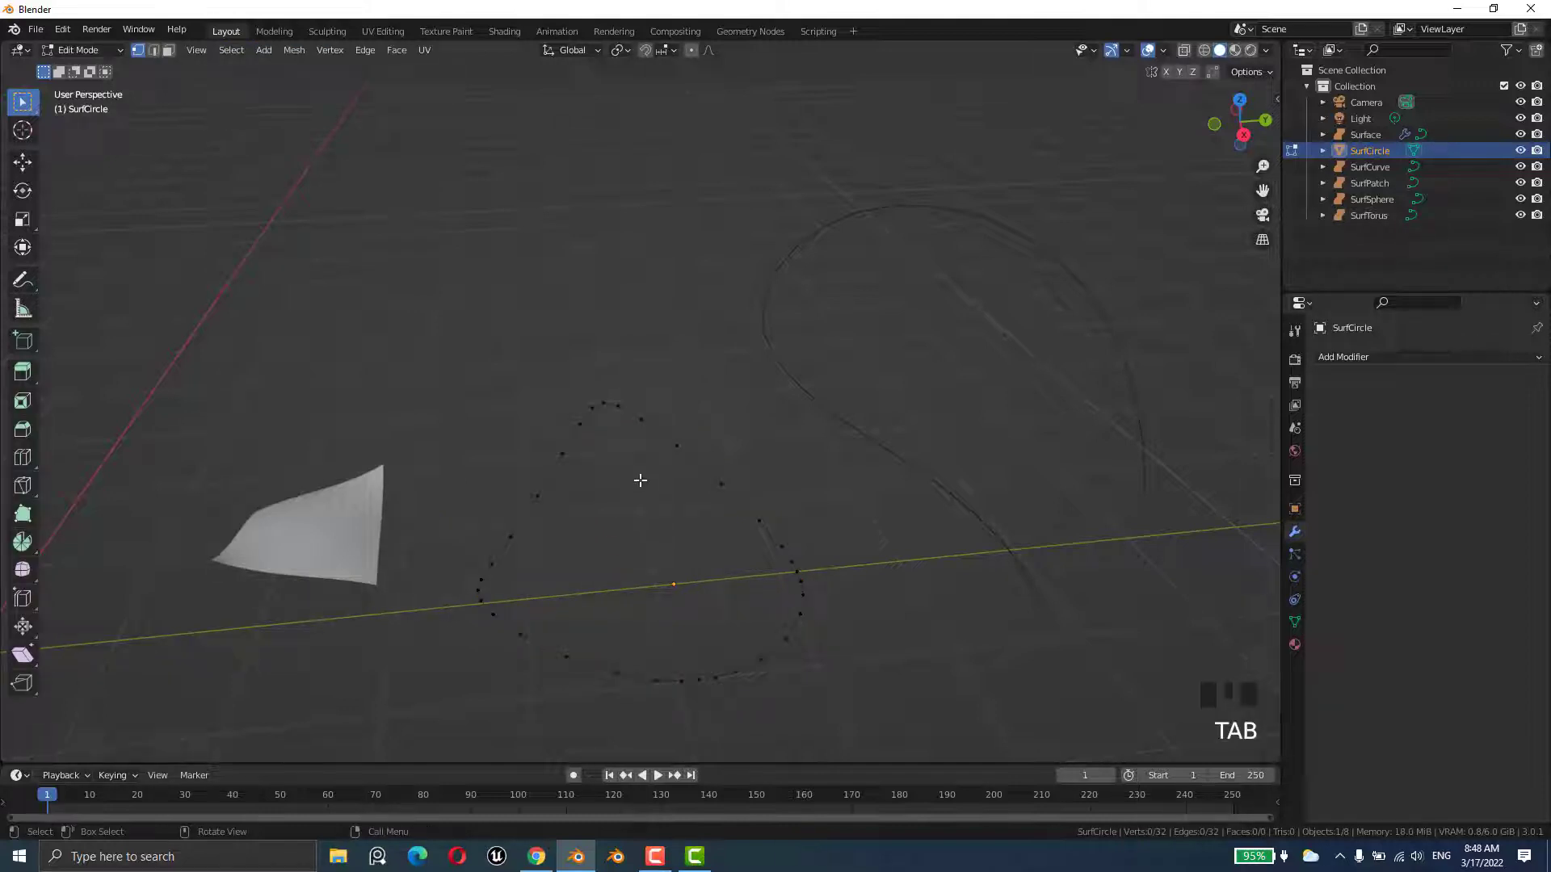
pyautogui.press('f')
pyautogui.press('a')
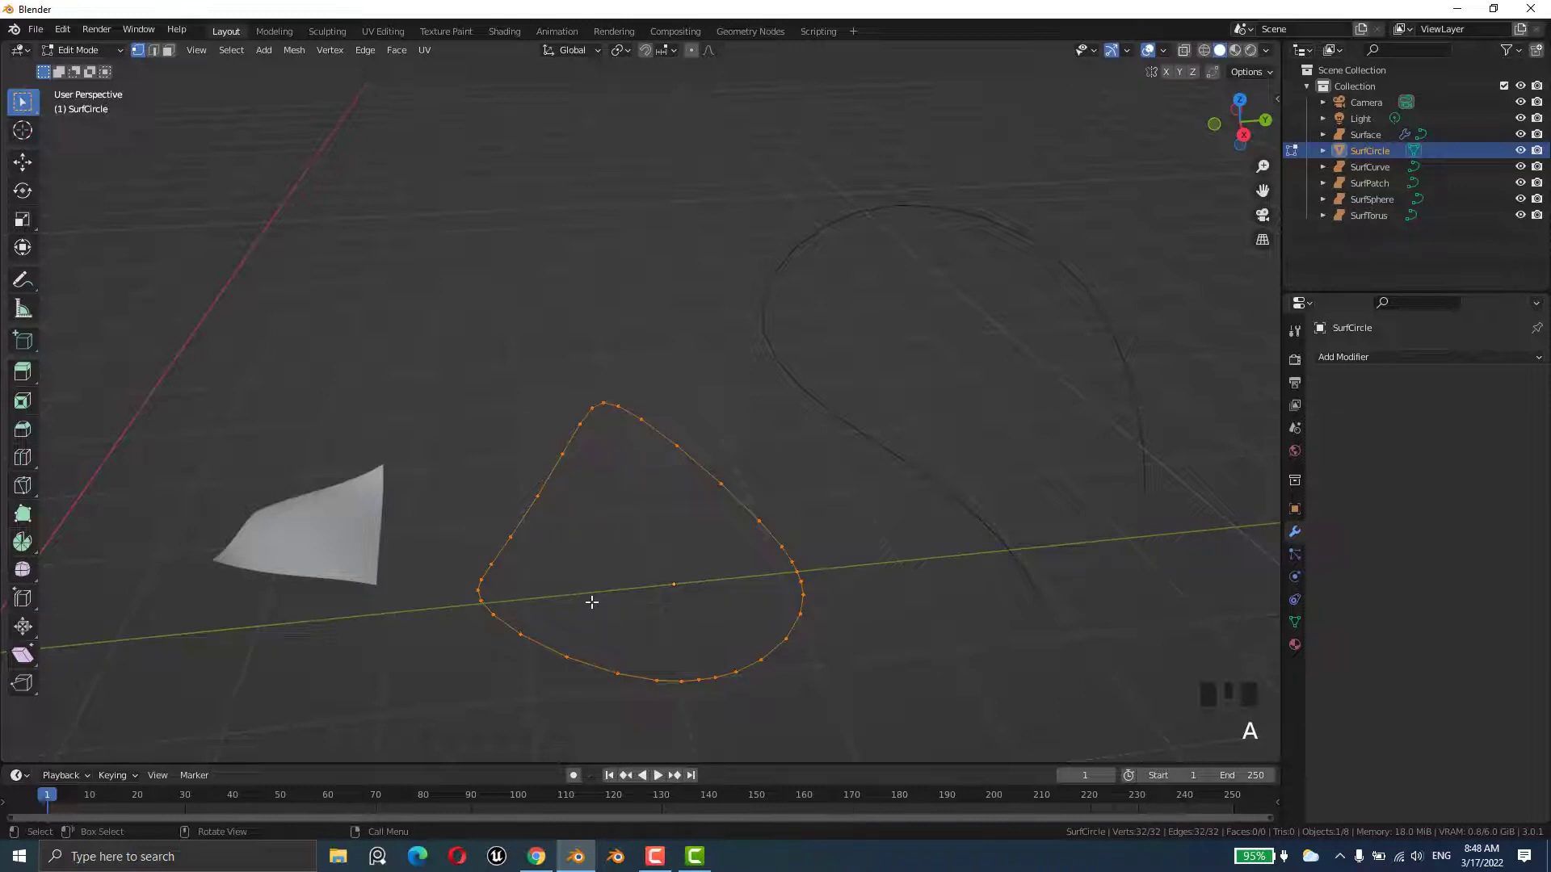
pyautogui.press('f')
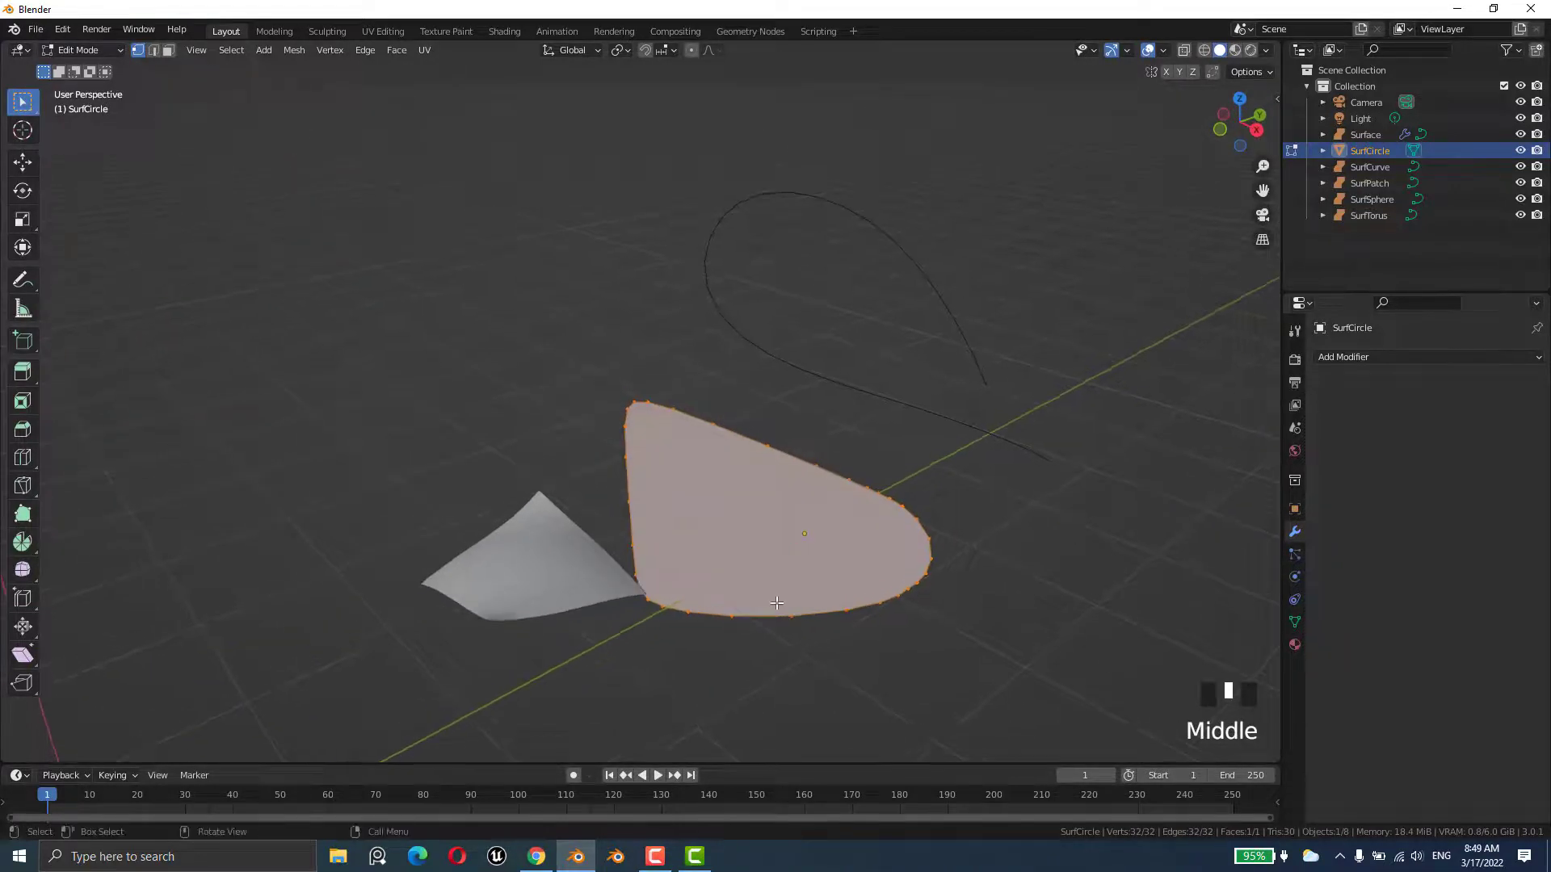
pyautogui.press('Tab')
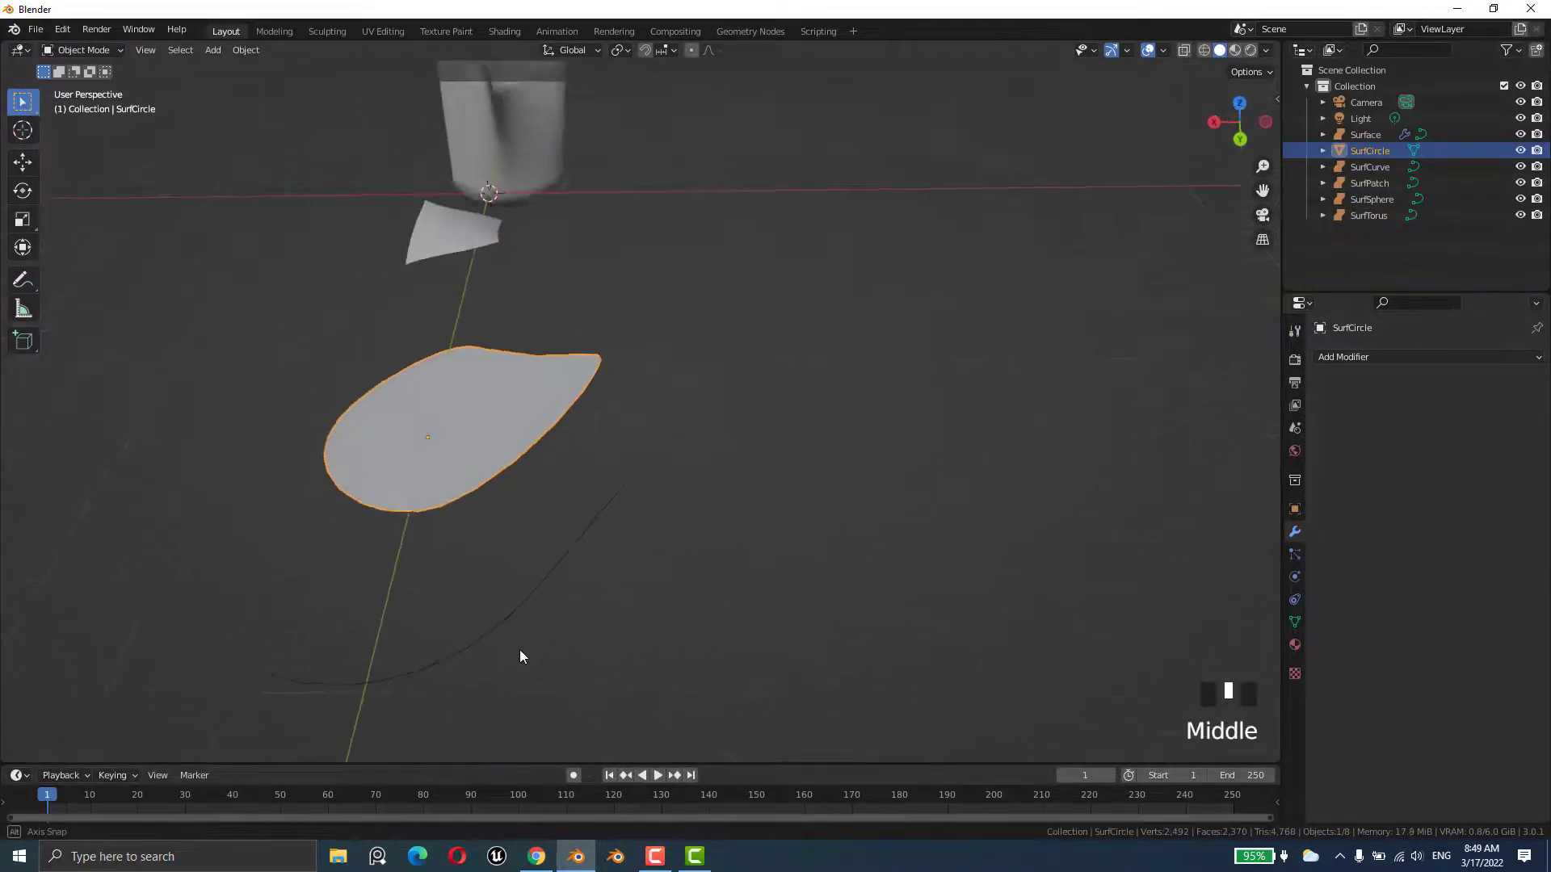